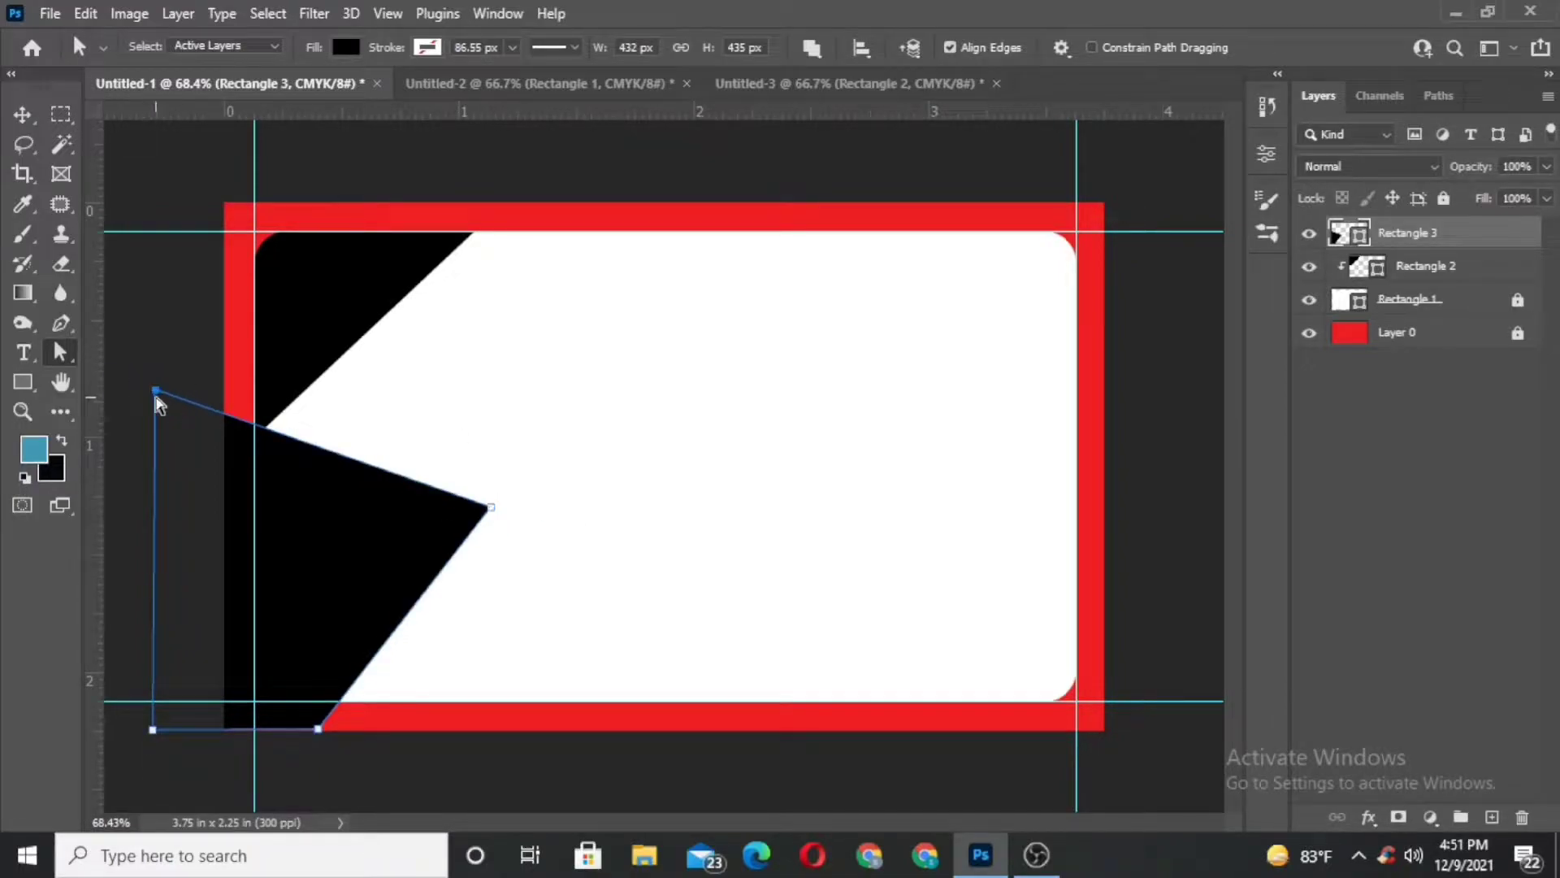
Raise the upper-left anchor point of the lower black shape (Rectangle 3) and nudge the shape down toward the card's lower edge.
{"action": "left_click_drag", "start_coordinate": [158, 396], "coordinate": [166, 359]}
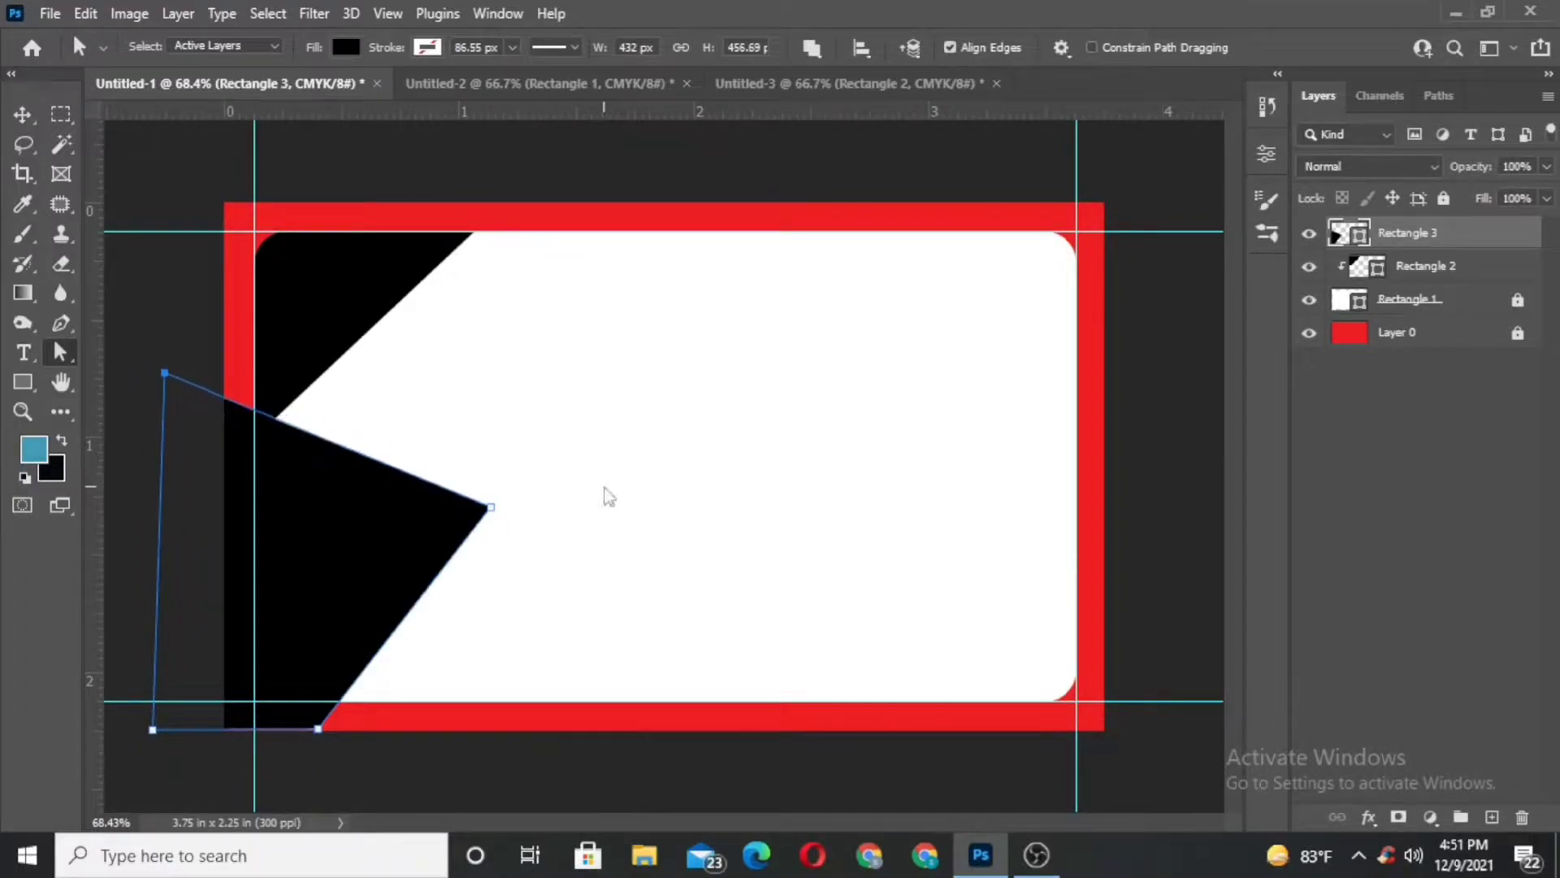
{"action": "key", "text": "v"}
{"action": "key", "text": "shift+Down"}
{"action": "key", "text": "shift+Down"}
{"action": "key", "text": "shift+Down"}
{"action": "key", "text": "shift+Down"}
{"action": "key", "text": "shift+Down"}
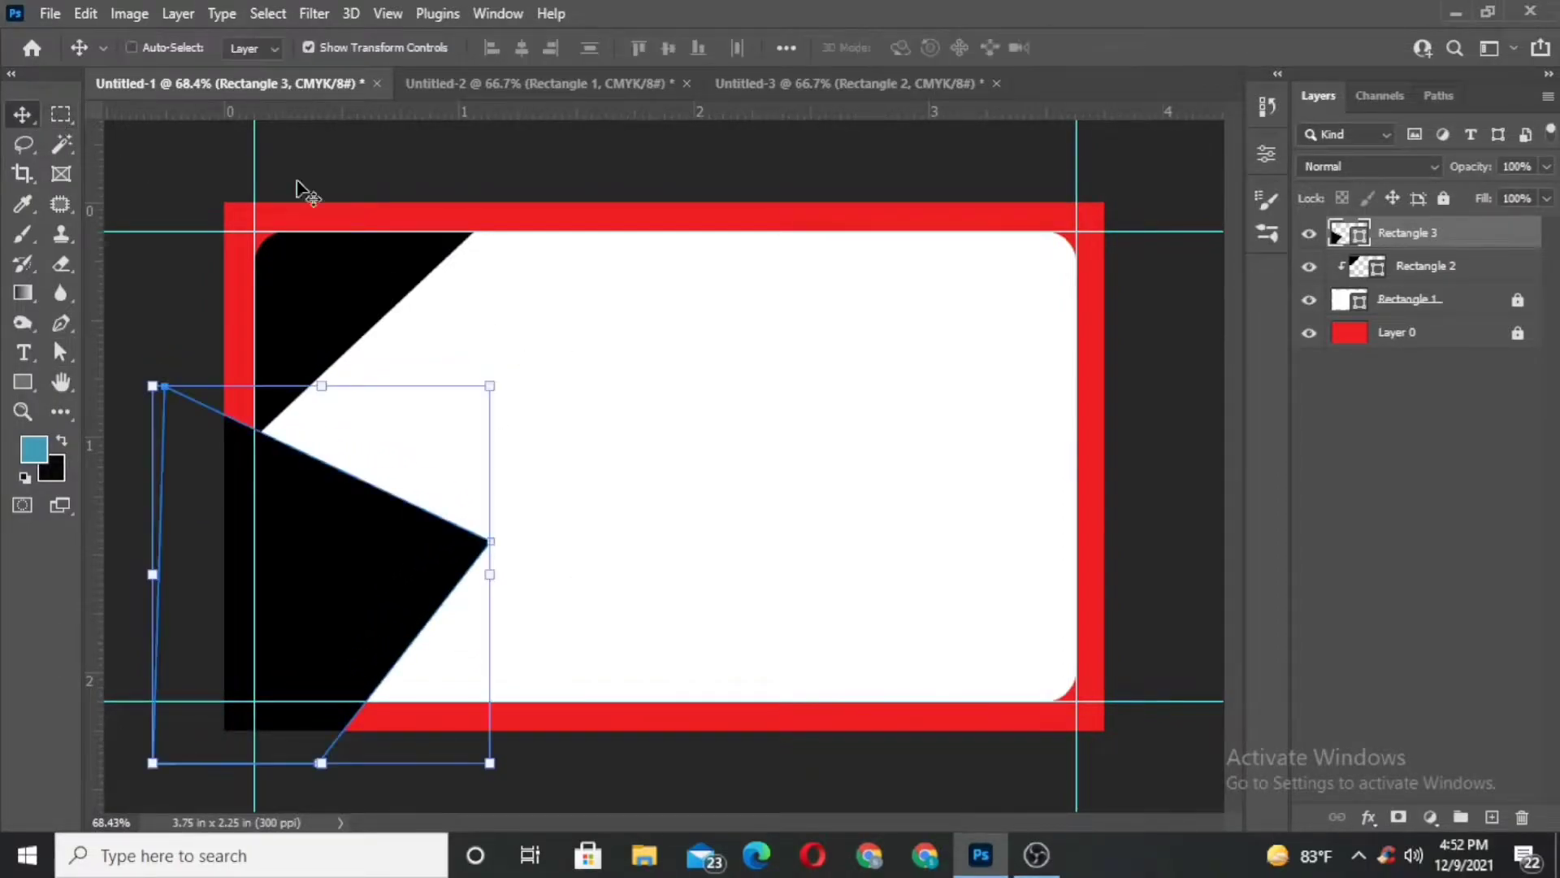
Clip the Rectangle 3 layer to the white card shape with a clipping mask and rotate it about 3.3°.
{"action": "double_click", "coordinate": [1492, 236]}
{"action": "left_click", "coordinate": [1466, 202]}
{"action": "right_click", "coordinate": [1493, 236]}
{"action": "left_click", "coordinate": [1243, 439]}
{"action": "left_click_drag", "start_coordinate": [504, 759], "coordinate": [505, 786]}
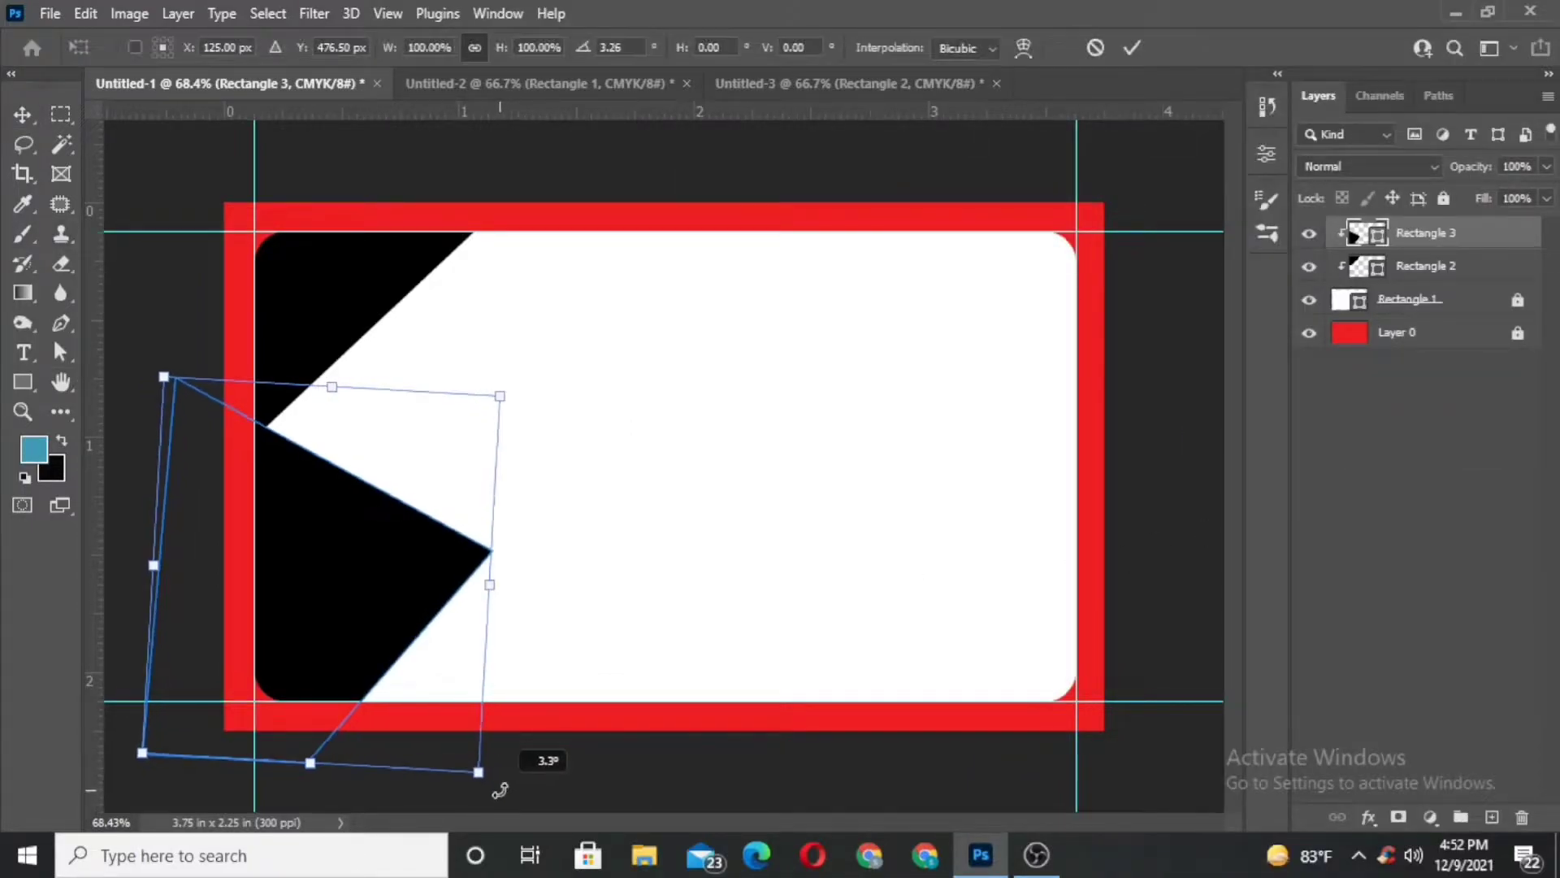
{"action": "left_click", "coordinate": [1129, 46]}
{"action": "key", "text": "m"}
Draw a 458 × 102 px rectangle on the white area near the card's upper edge and duplicate it just below.
{"action": "left_click", "coordinate": [24, 381]}
{"action": "left_click_drag", "start_coordinate": [491, 268], "coordinate": [851, 346]}
{"action": "left_click", "coordinate": [1204, 145]}
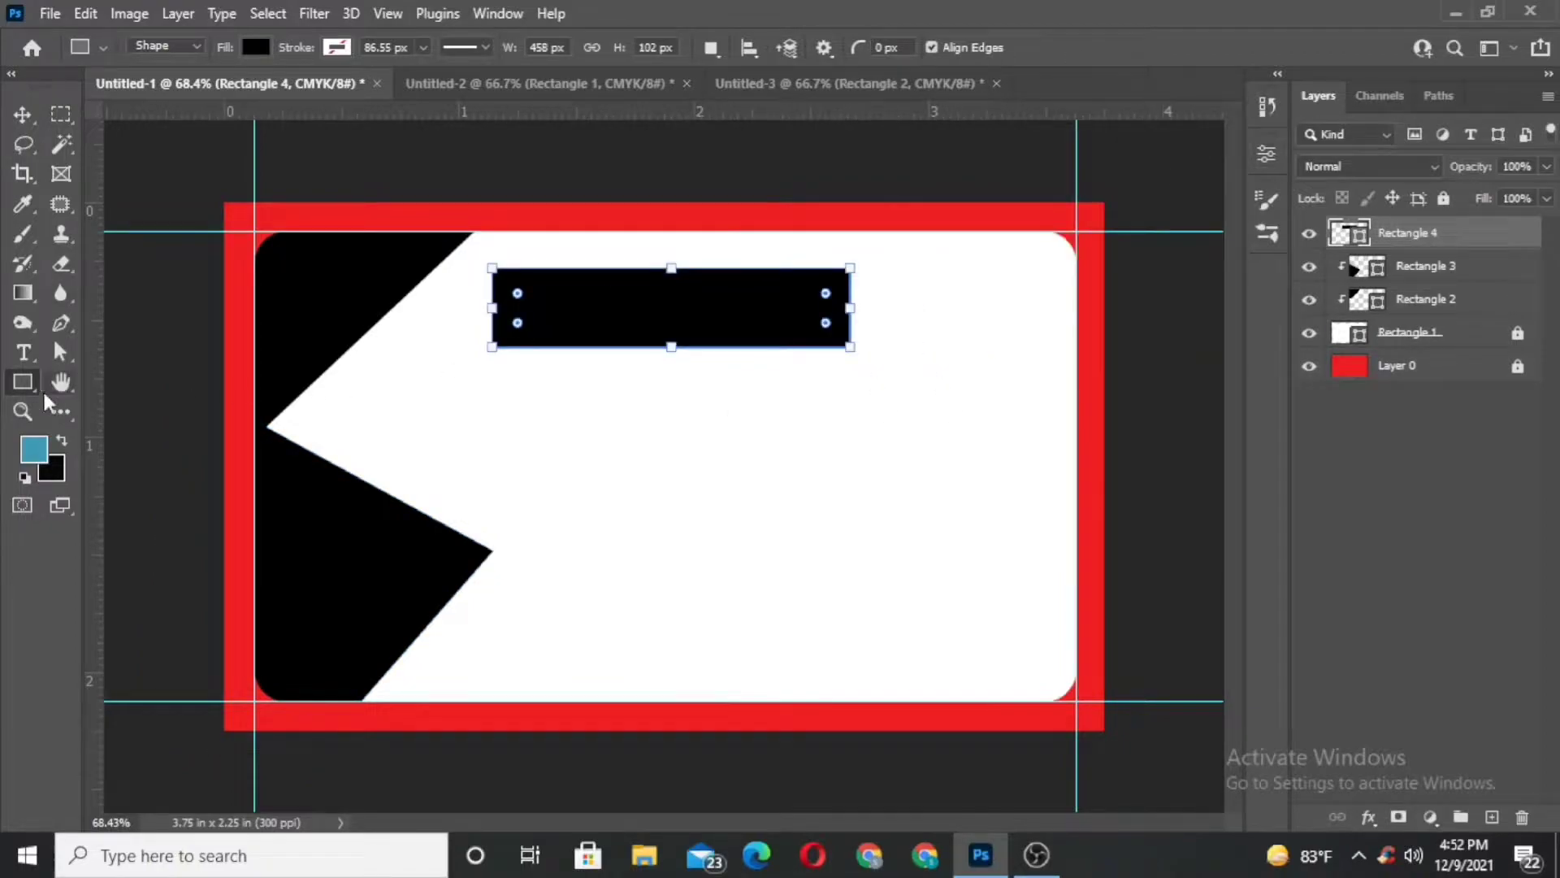
{"action": "key", "text": "v"}
{"action": "left_click_drag", "start_coordinate": [668, 325], "coordinate": [671, 396]}
Fill the Rectangle 4 copy with the teal foreground colour.
{"action": "double_click", "coordinate": [1355, 236]}
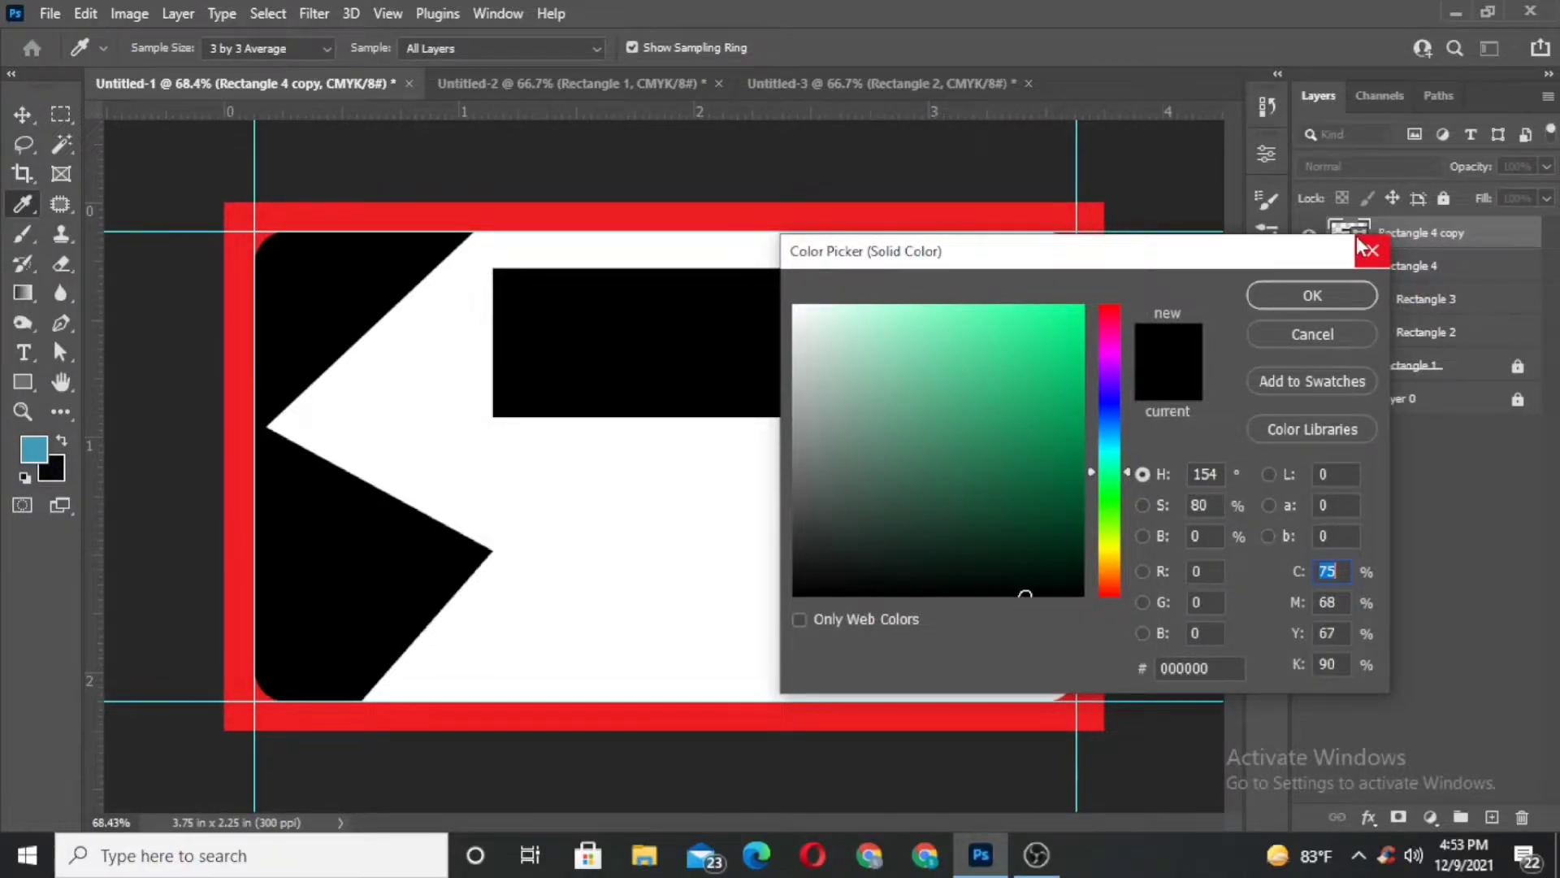
{"action": "left_click", "coordinate": [39, 449]}
{"action": "left_click", "coordinate": [1313, 295]}
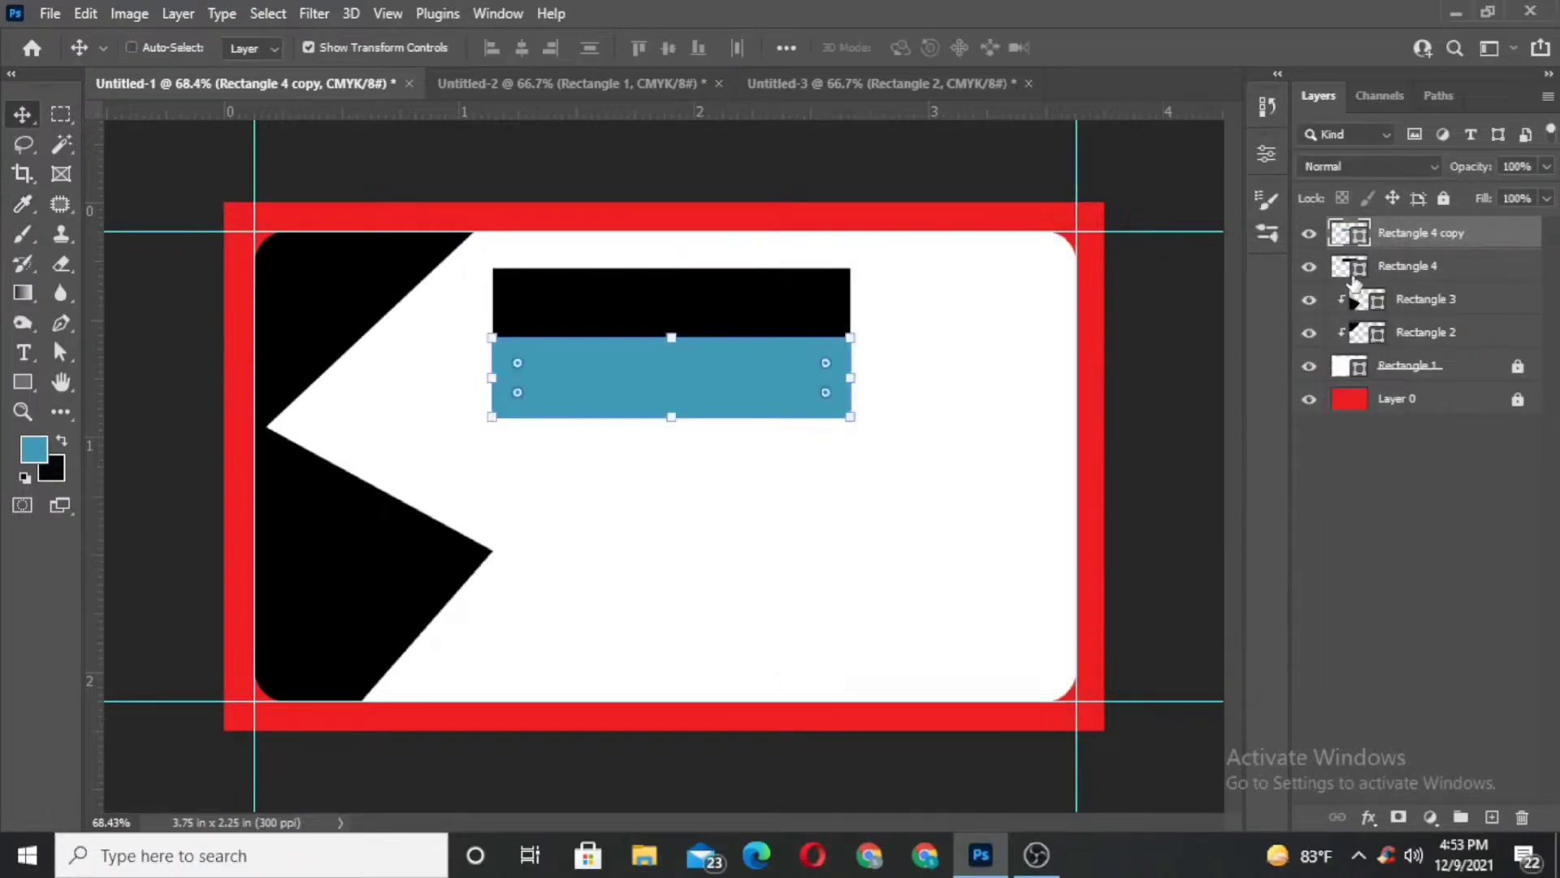
Fill Rectangle 4 with teal and its copy with the blue sampled from the rectangle in Untitled-3.
{"action": "double_click", "coordinate": [1352, 266]}
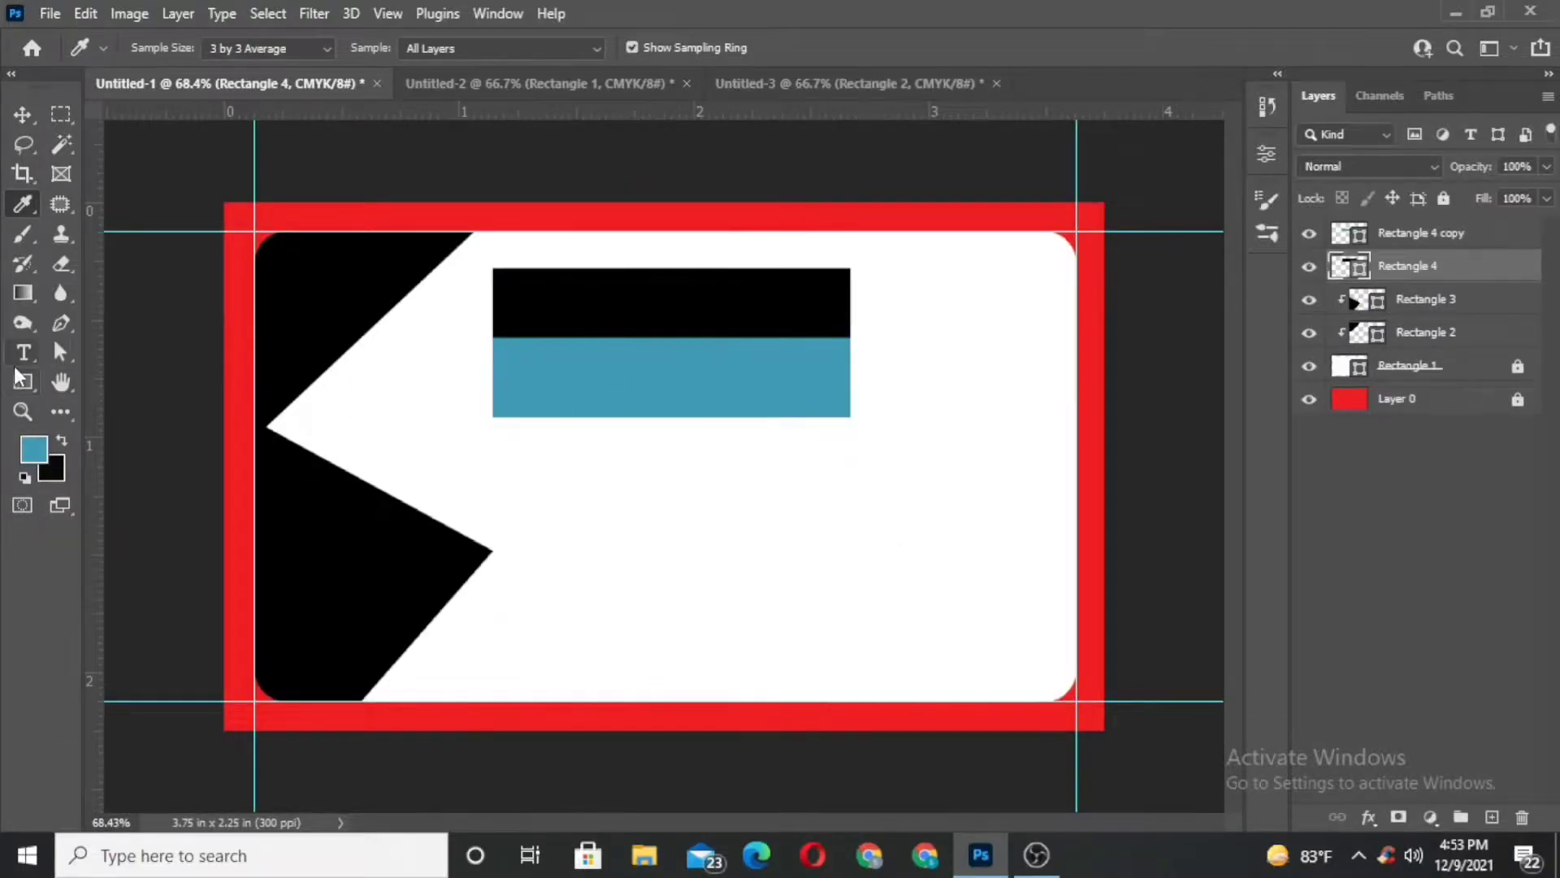
{"action": "left_click", "coordinate": [21, 381]}
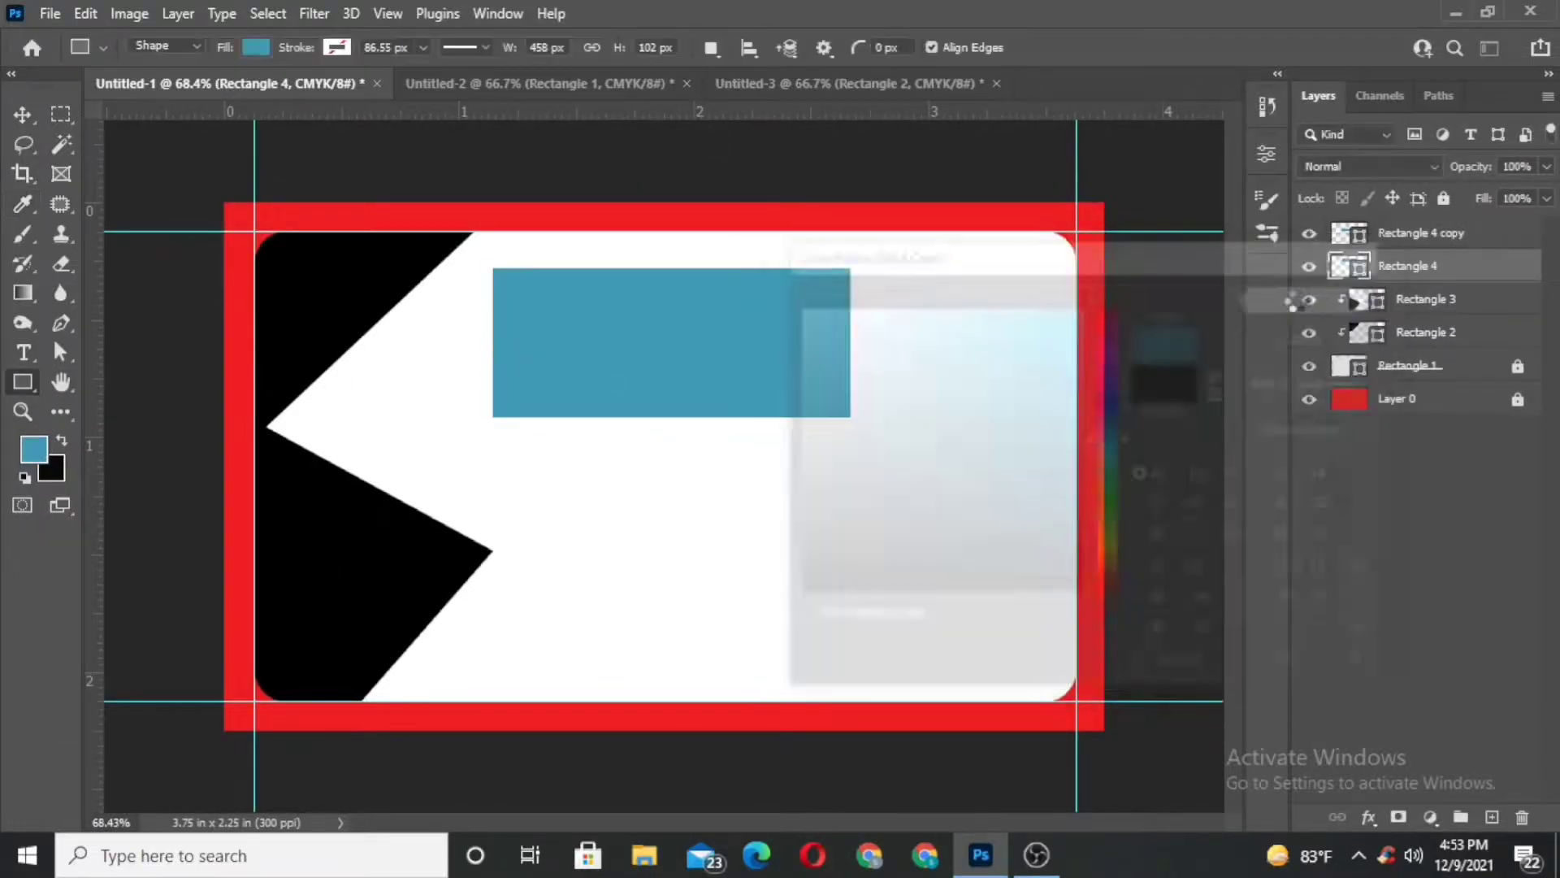
{"action": "left_click", "coordinate": [1412, 238]}
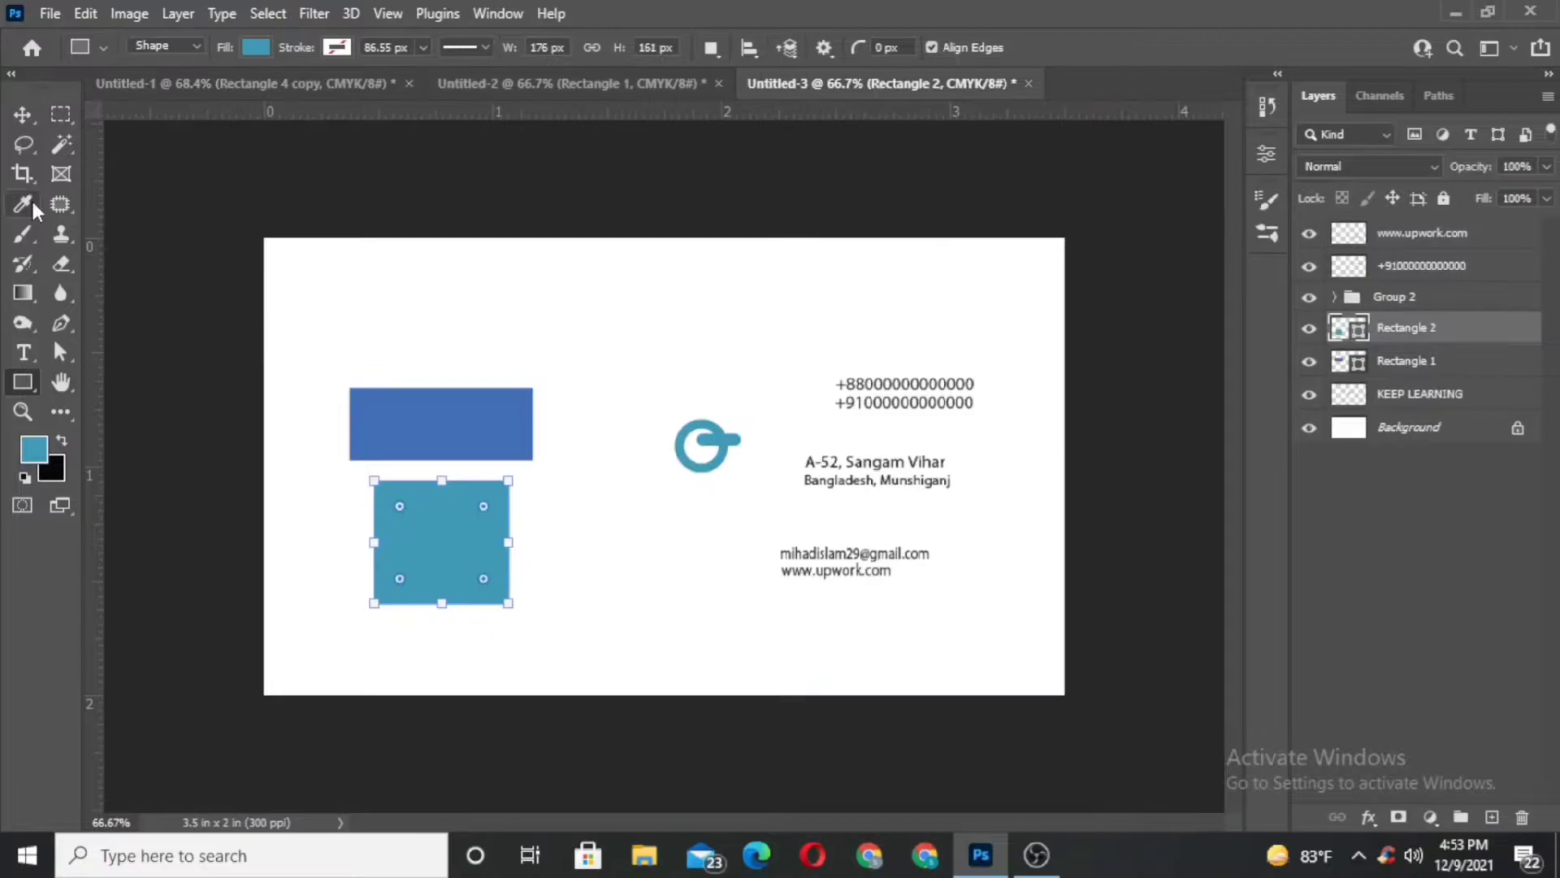
{"action": "left_click", "coordinate": [22, 203]}
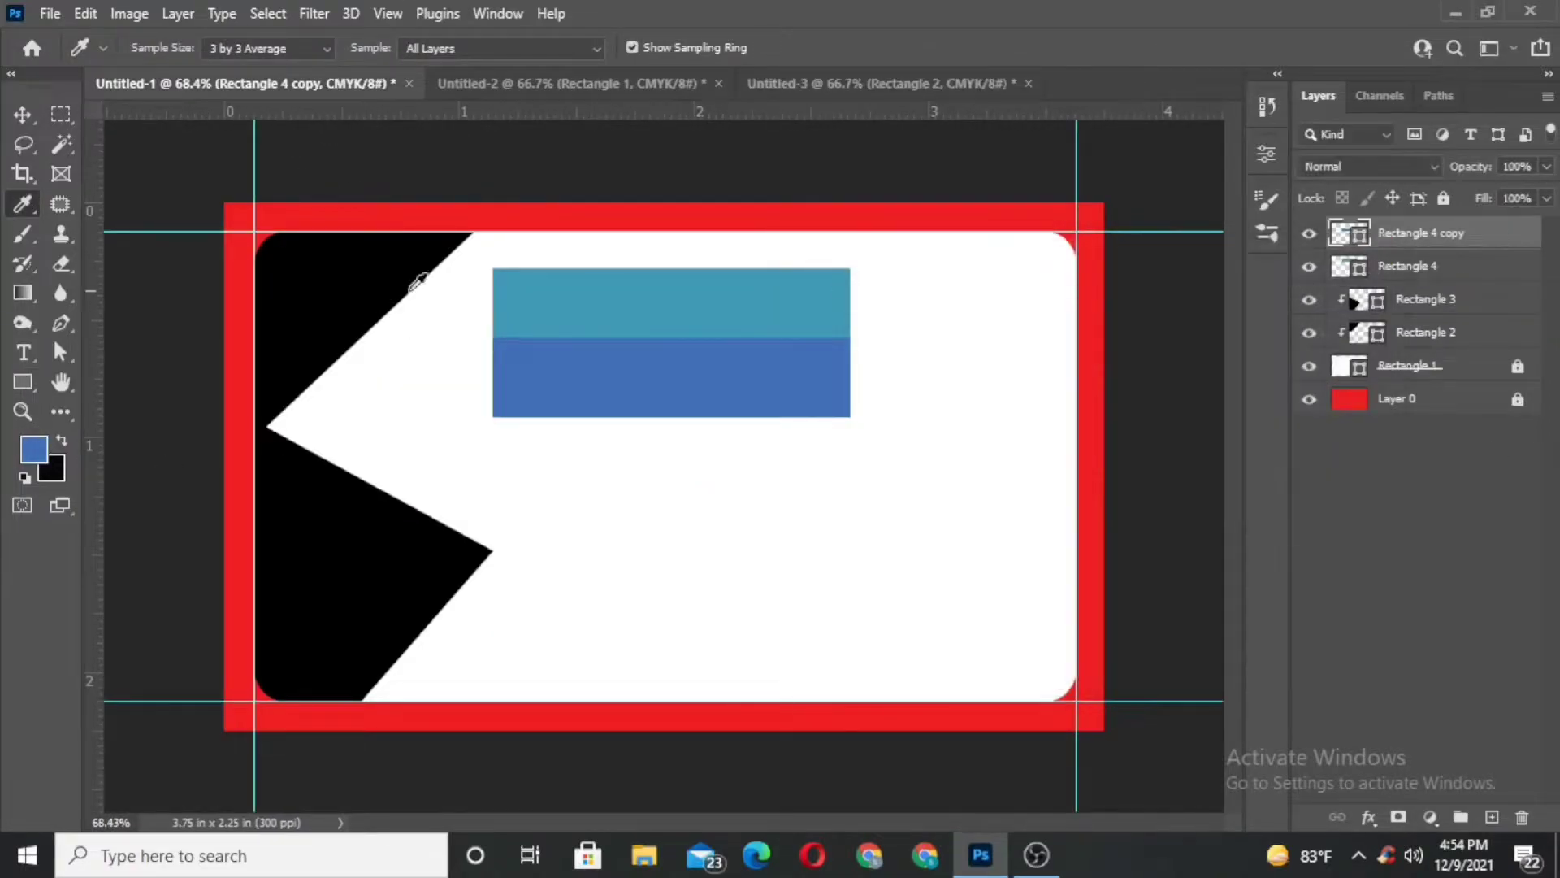
Nudge the teal Rectangle 4 upward so it sits edge to edge above the blue copy, and select both layers.
{"action": "key", "text": "v"}
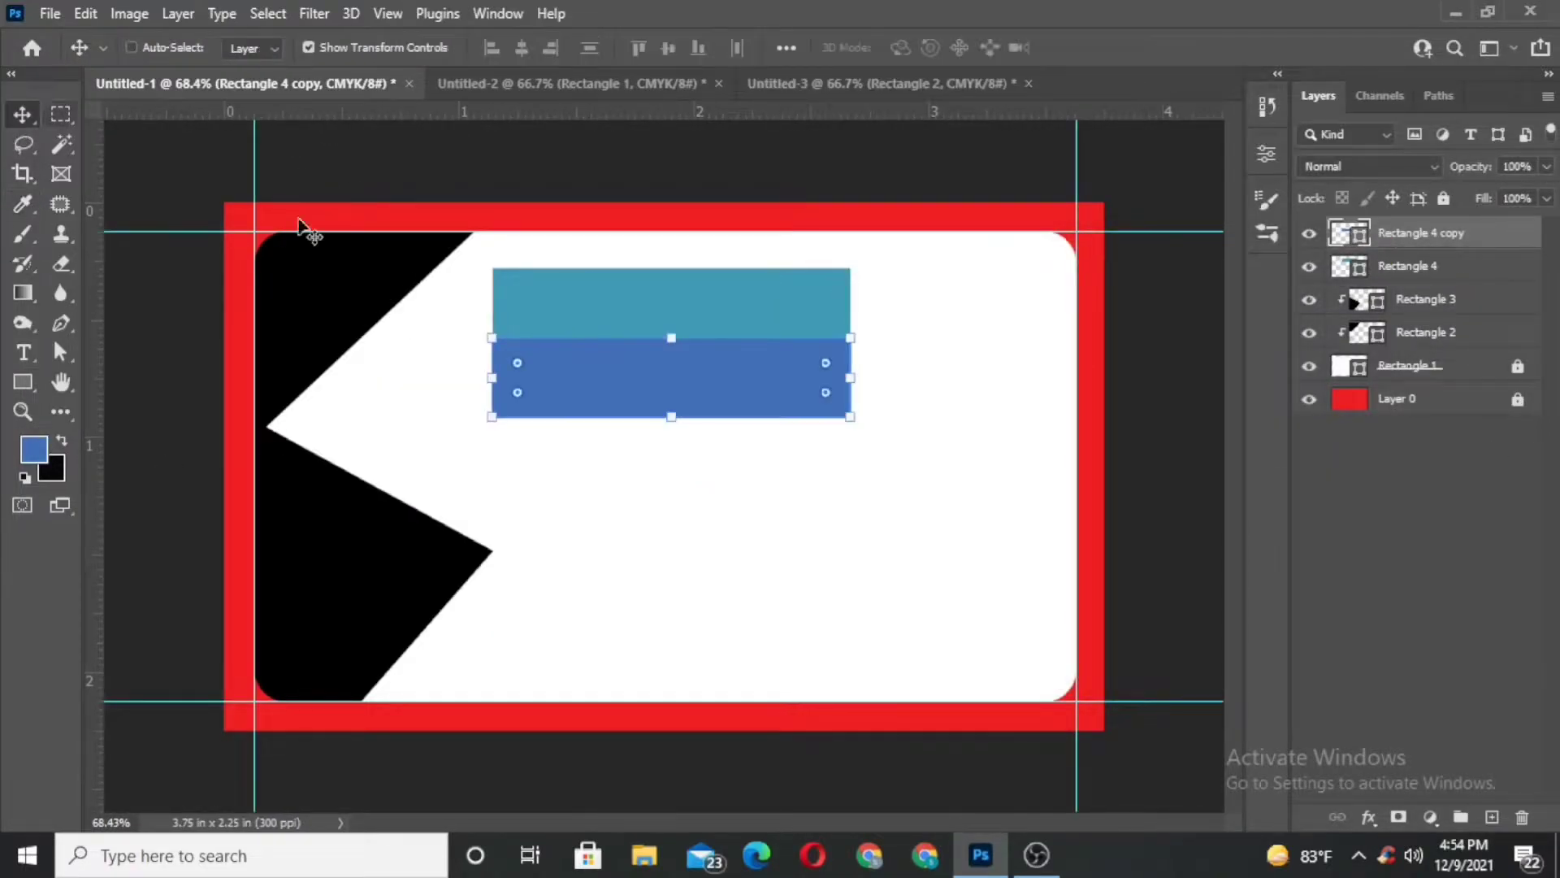
{"action": "left_click", "coordinate": [1463, 275], "text": "shift"}
{"action": "left_click", "coordinate": [1487, 244]}
{"action": "left_click", "coordinate": [1483, 274]}
{"action": "key", "text": "Up"}
{"action": "key", "text": "Up"}
{"action": "key", "text": "Up"}
{"action": "key", "text": "Up"}
{"action": "key", "text": "Up"}
{"action": "key", "text": "Up"}
{"action": "key", "text": "Up"}
{"action": "key", "text": "Up"}
{"action": "key", "text": "Up"}
{"action": "key", "text": "Up"}
{"action": "key", "text": "Up"}
{"action": "key", "text": "Up"}
{"action": "key", "text": "Up"}
{"action": "key", "text": "Up"}
{"action": "key", "text": "Up"}
{"action": "key", "text": "Up"}
{"action": "key", "text": "Up"}
{"action": "key", "text": "Up"}
{"action": "key", "text": "Up"}
{"action": "key", "text": "Up"}
{"action": "key", "text": "Up"}
{"action": "key", "text": "Down"}
{"action": "key", "text": "Down"}
{"action": "key", "text": "Down"}
{"action": "key", "text": "Down"}
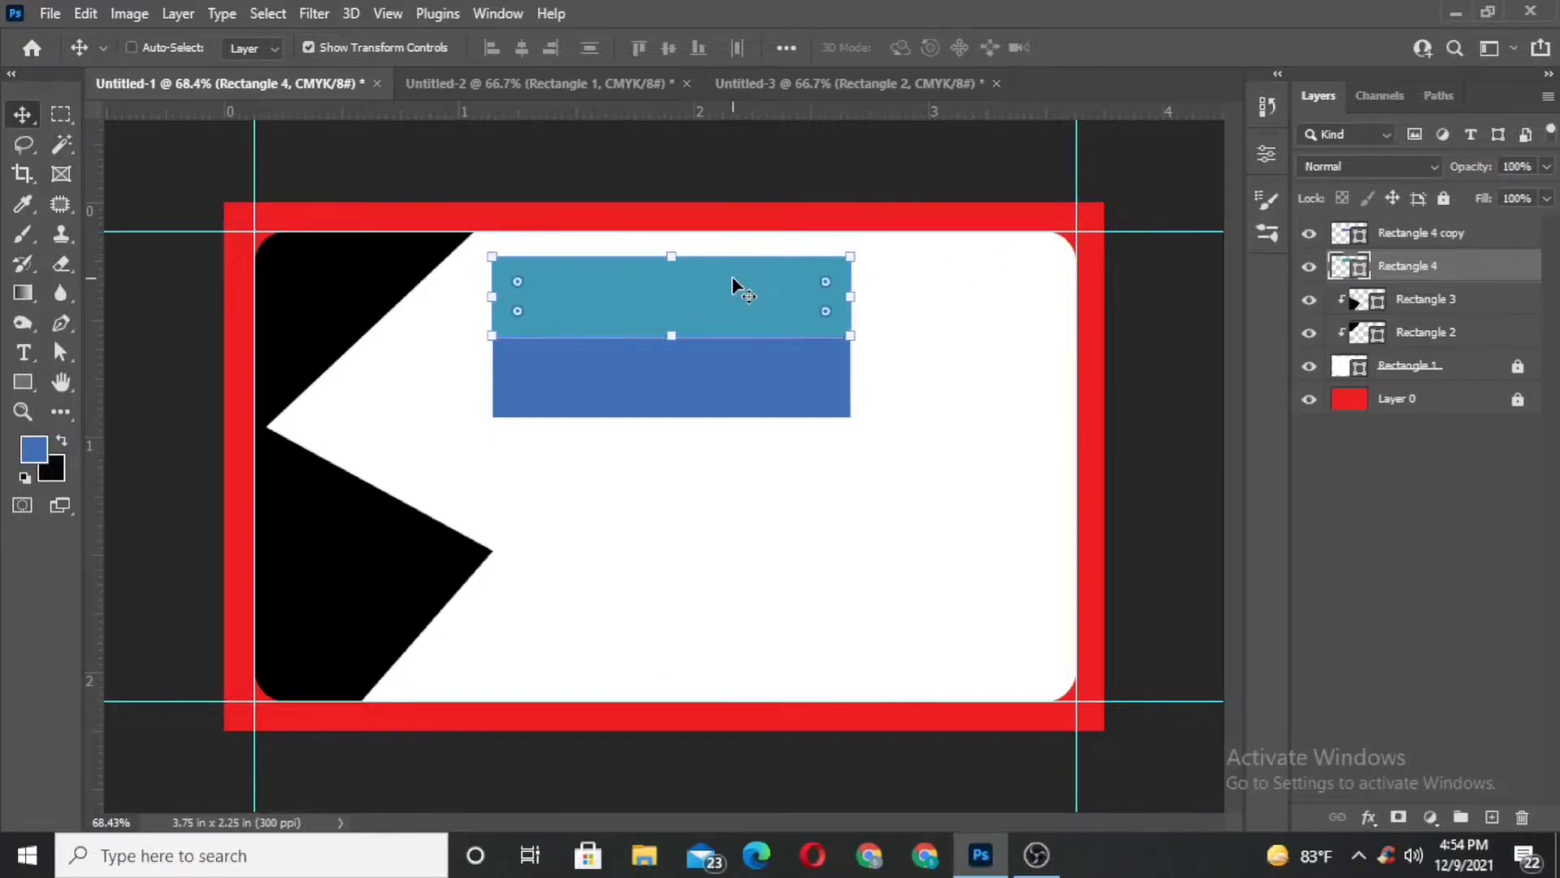
{"action": "left_click", "coordinate": [1484, 242], "text": "shift"}
{"action": "key", "text": "ctrl+e"}
{"action": "key", "text": "ctrl+z"}
{"action": "left_click_drag", "start_coordinate": [865, 434], "coordinate": [959, 244]}
{"action": "left_click_drag", "start_coordinate": [726, 312], "coordinate": [492, 346]}
{"action": "left_click_drag", "start_coordinate": [393, 581], "coordinate": [383, 584]}
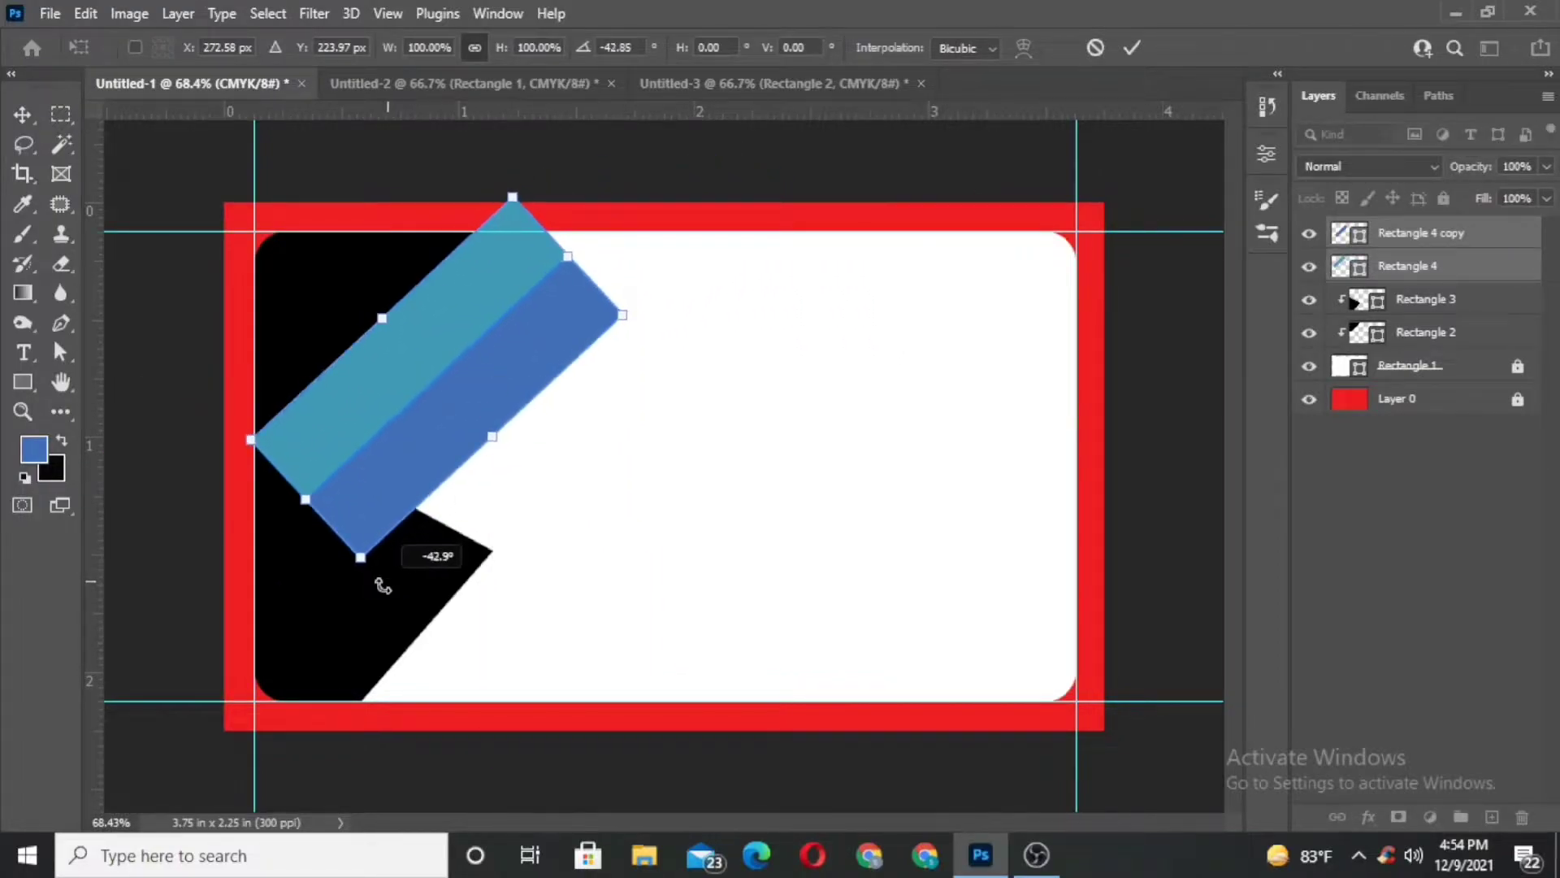
{"action": "mouse_move", "coordinate": [567, 254]}
{"action": "left_mouse_down"}
{"action": "mouse_move", "coordinate": [539, 256]}
{"action": "mouse_move", "coordinate": [562, 243]}
{"action": "mouse_move", "coordinate": [549, 258]}
{"action": "left_mouse_up"}
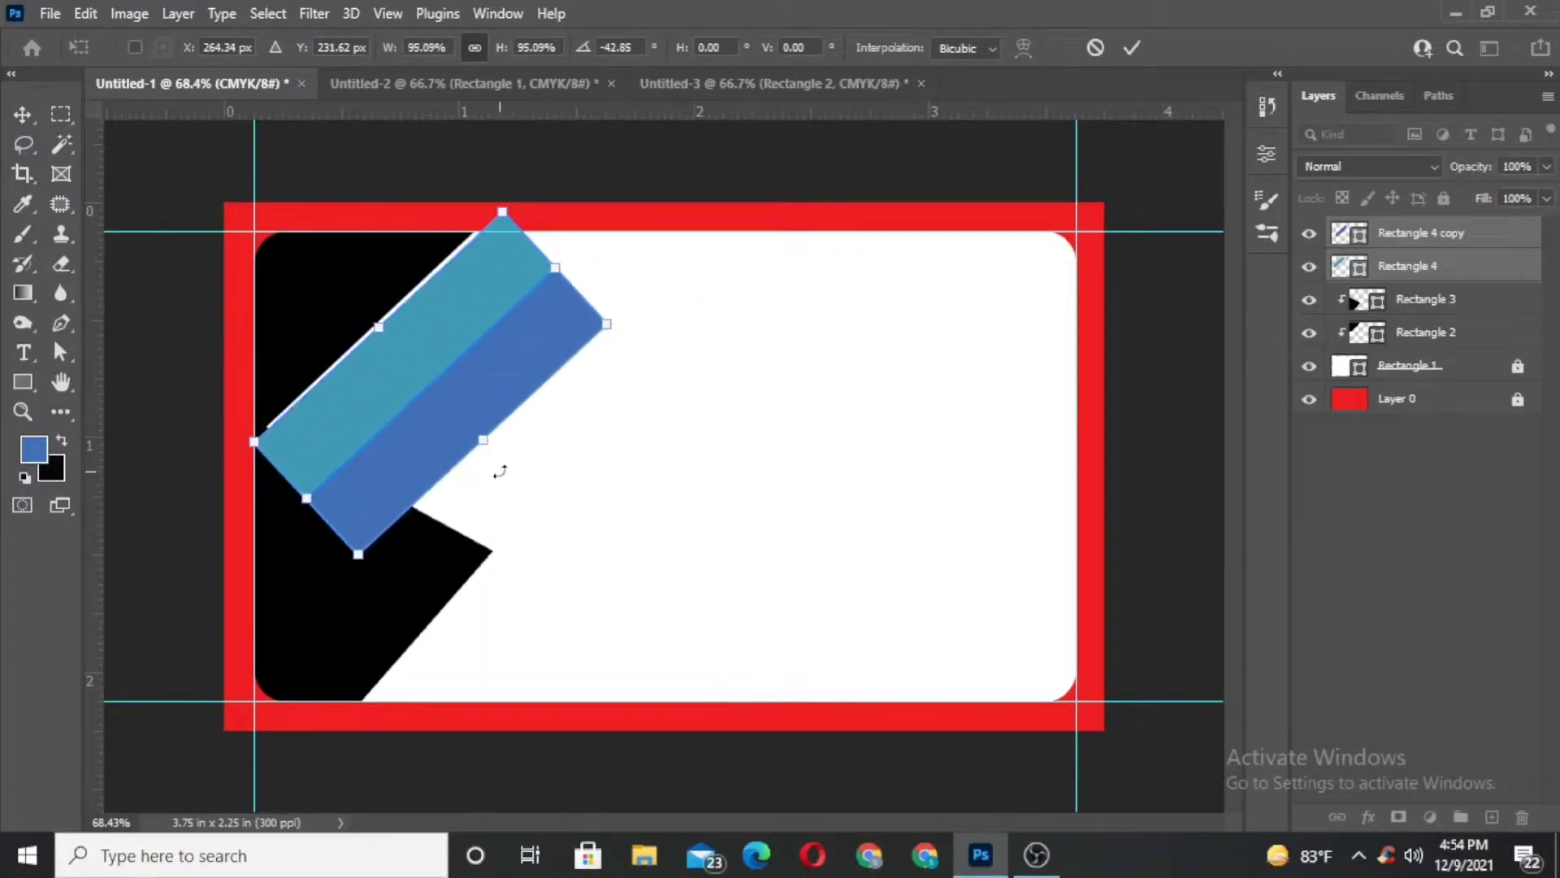
{"action": "key", "text": "ctrl+z"}
{"action": "key", "text": "ctrl+z"}
Stretch the two stripes lengthwise, rotate them together and align the blue stripe along the upper black shape's diagonal edge.
{"action": "left_click_drag", "start_coordinate": [852, 336], "coordinate": [1008, 333]}
{"action": "left_click", "coordinate": [1132, 47]}
{"action": "left_click_drag", "start_coordinate": [1024, 429], "coordinate": [392, 615]}
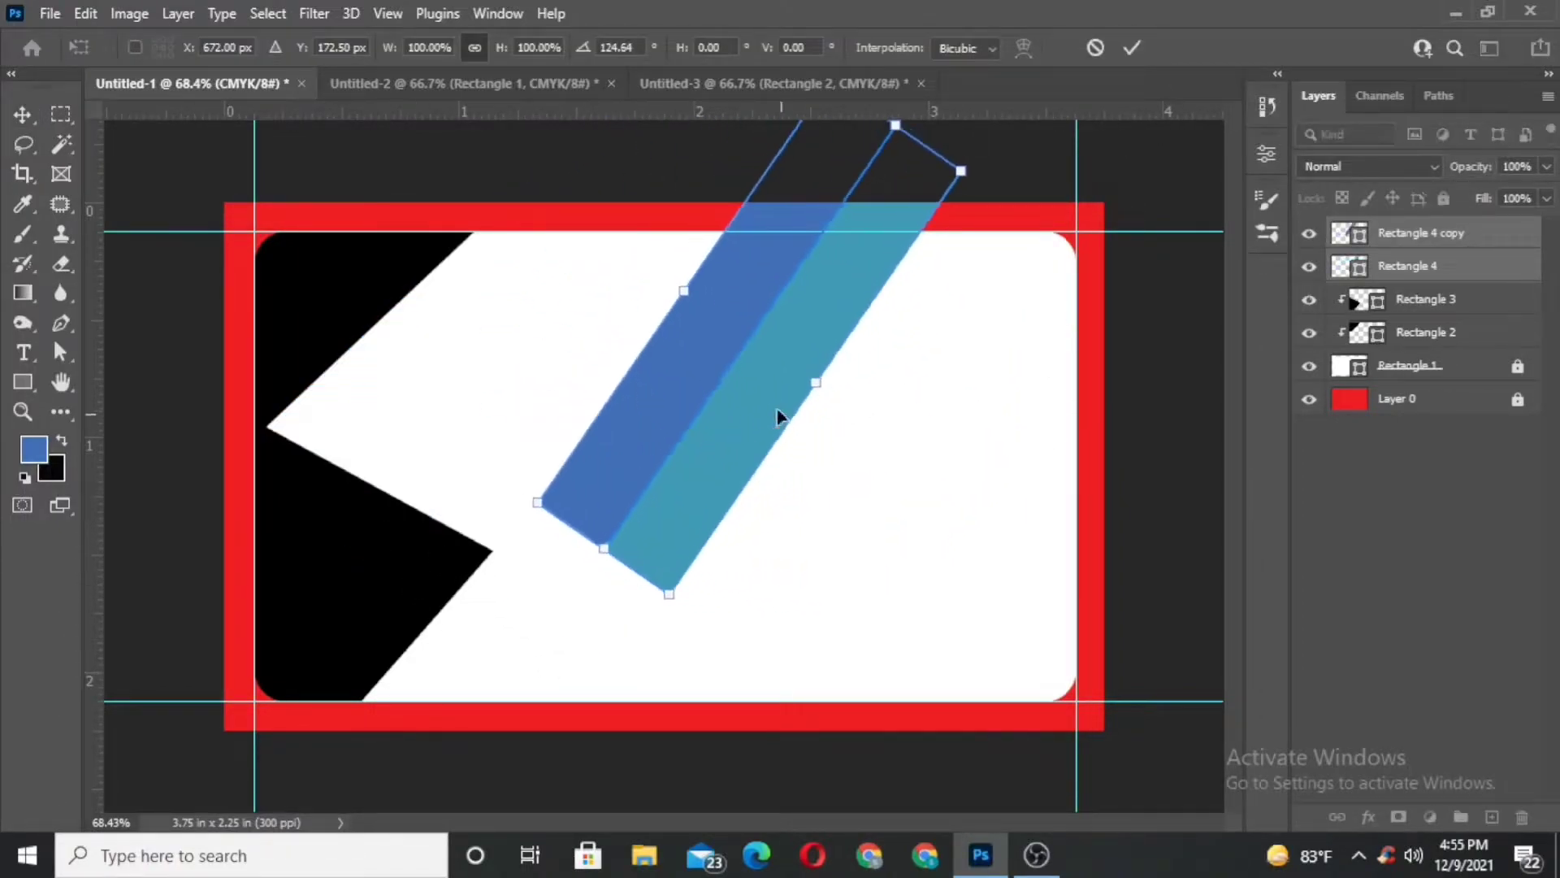
{"action": "left_click_drag", "start_coordinate": [720, 401], "coordinate": [422, 411]}
{"action": "left_click_drag", "start_coordinate": [395, 618], "coordinate": [319, 636]}
{"action": "left_click_drag", "start_coordinate": [481, 448], "coordinate": [504, 355]}
{"action": "left_click", "coordinate": [1132, 47]}
Place both stripe layers beneath Rectangle 2 within the card's clipping group and nudge the stripes to the right.
{"action": "left_click_drag", "start_coordinate": [1484, 236], "coordinate": [1412, 372]}
{"action": "key", "text": "shift+Right"}
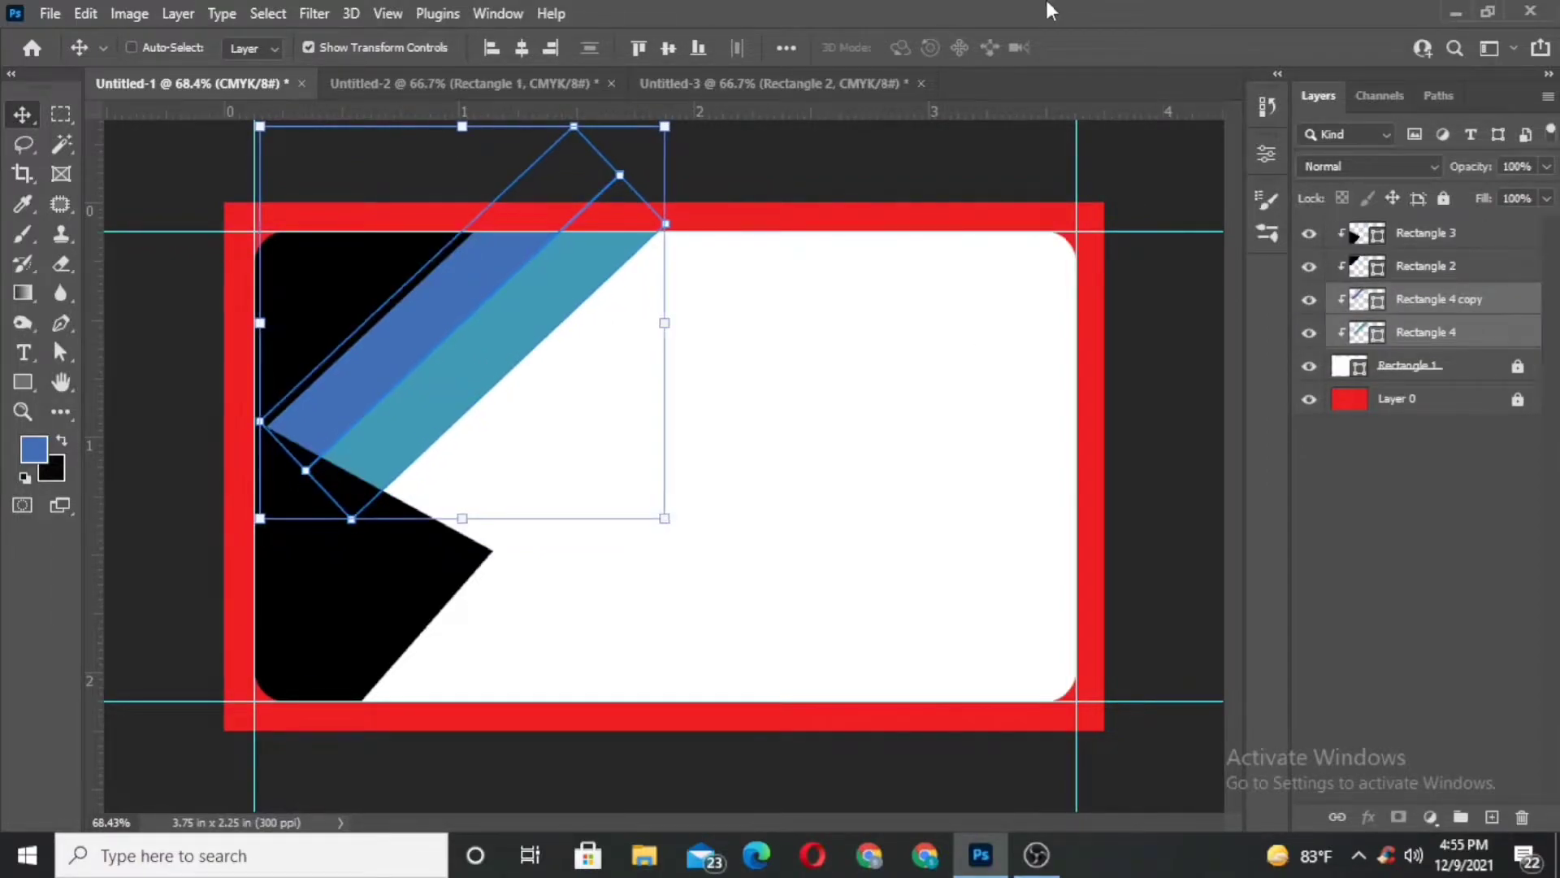
{"action": "key", "text": "Right"}
{"action": "key", "text": "Right"}
{"action": "key", "text": "Right"}
{"action": "key", "text": "Right"}
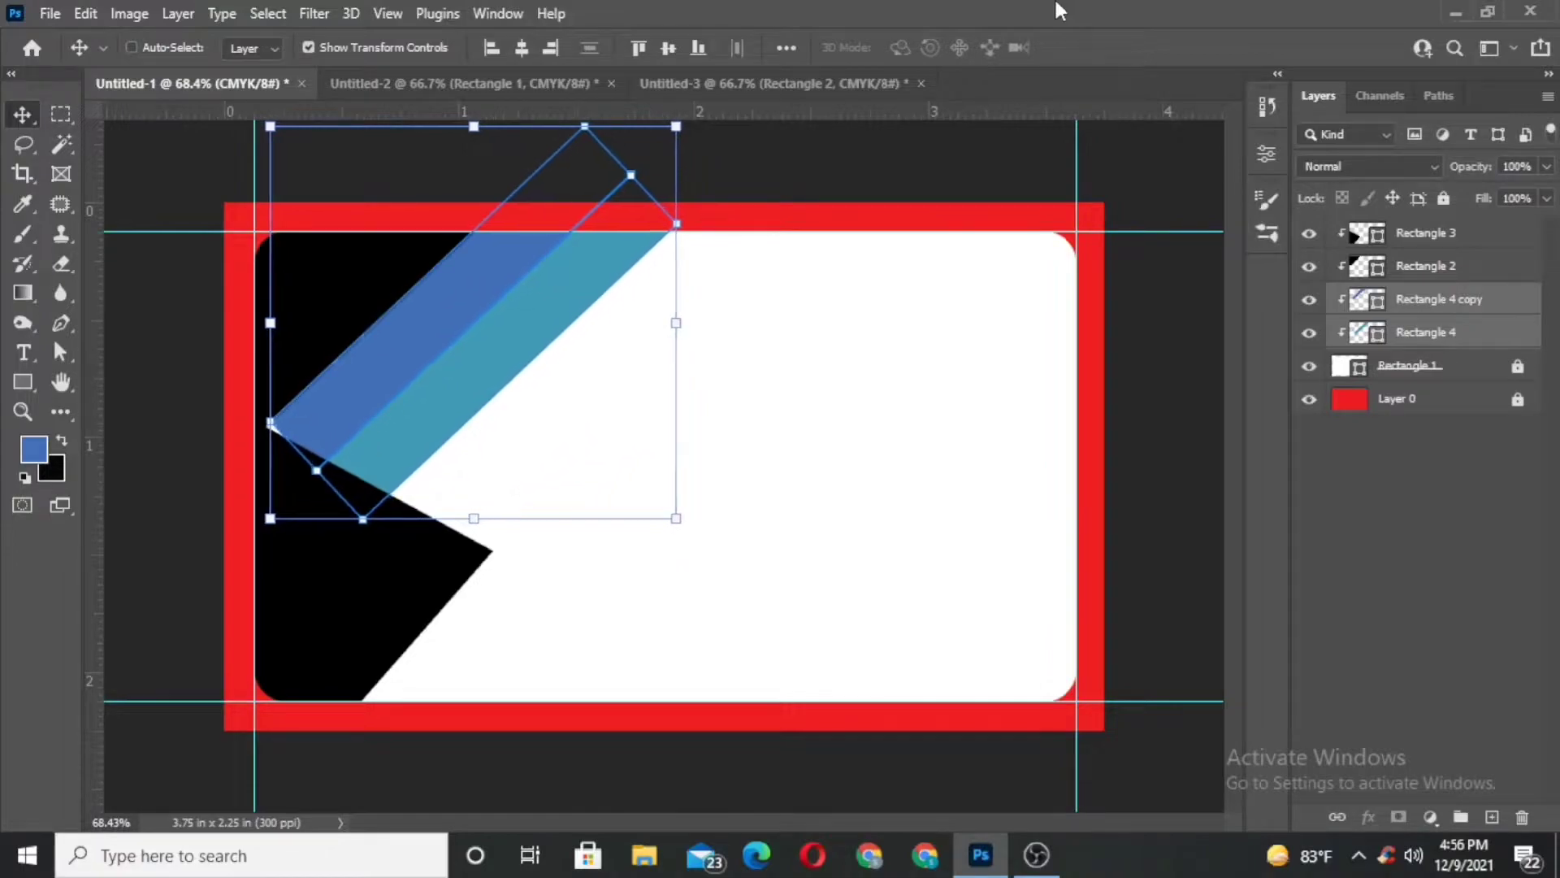
Move the Rectangle 2 layer below both stripe layers, keeping it clipped to the card.
{"action": "left_click", "coordinate": [60, 110]}
{"action": "left_click", "coordinate": [18, 115]}
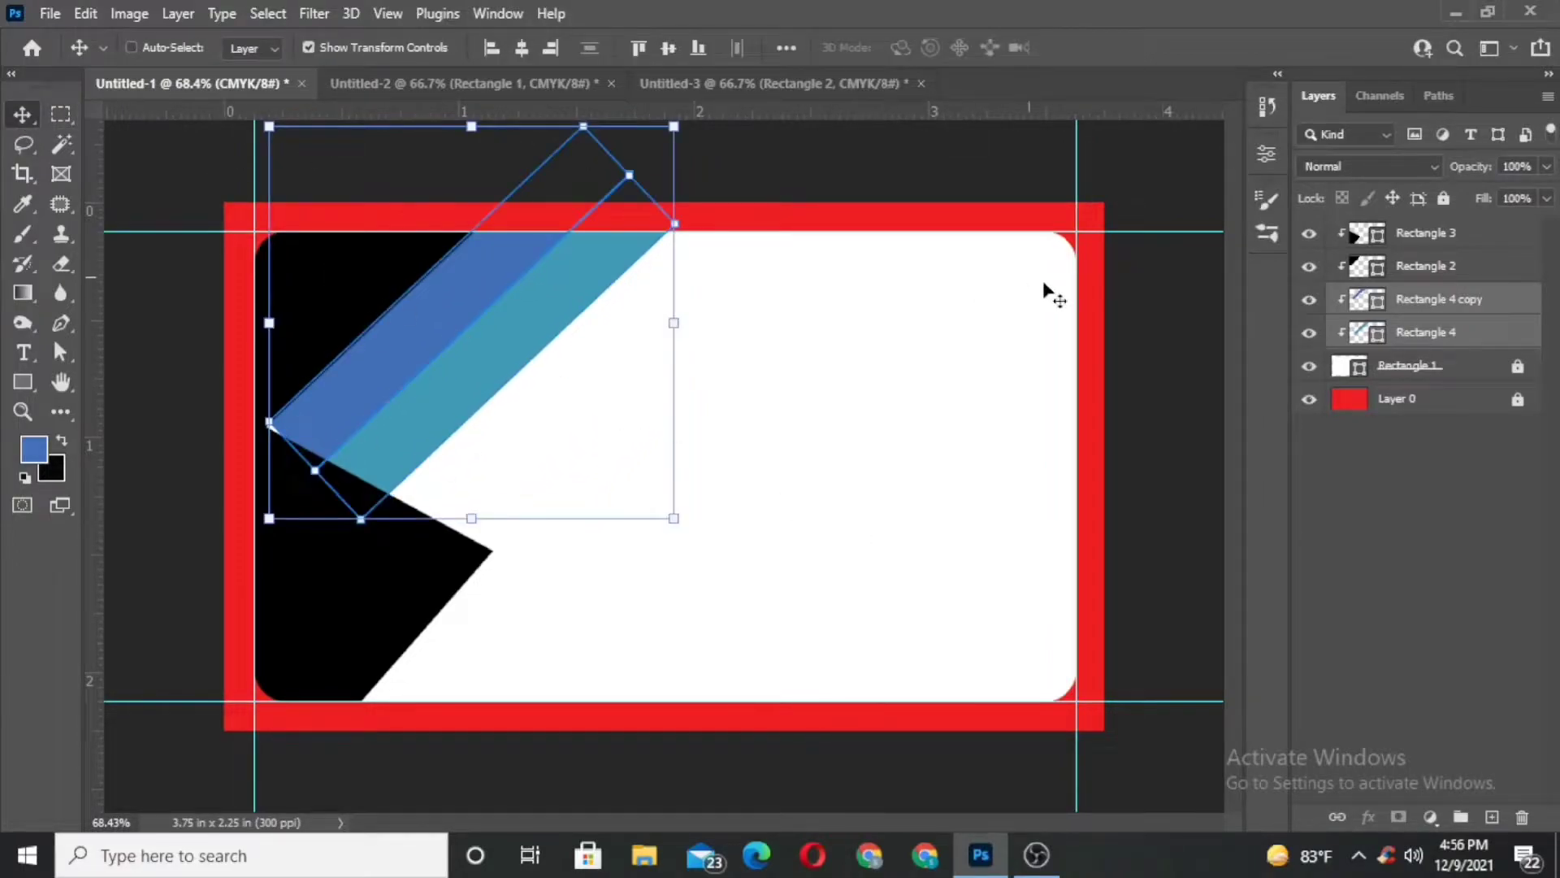
{"action": "left_click_drag", "start_coordinate": [1443, 272], "coordinate": [1451, 357]}
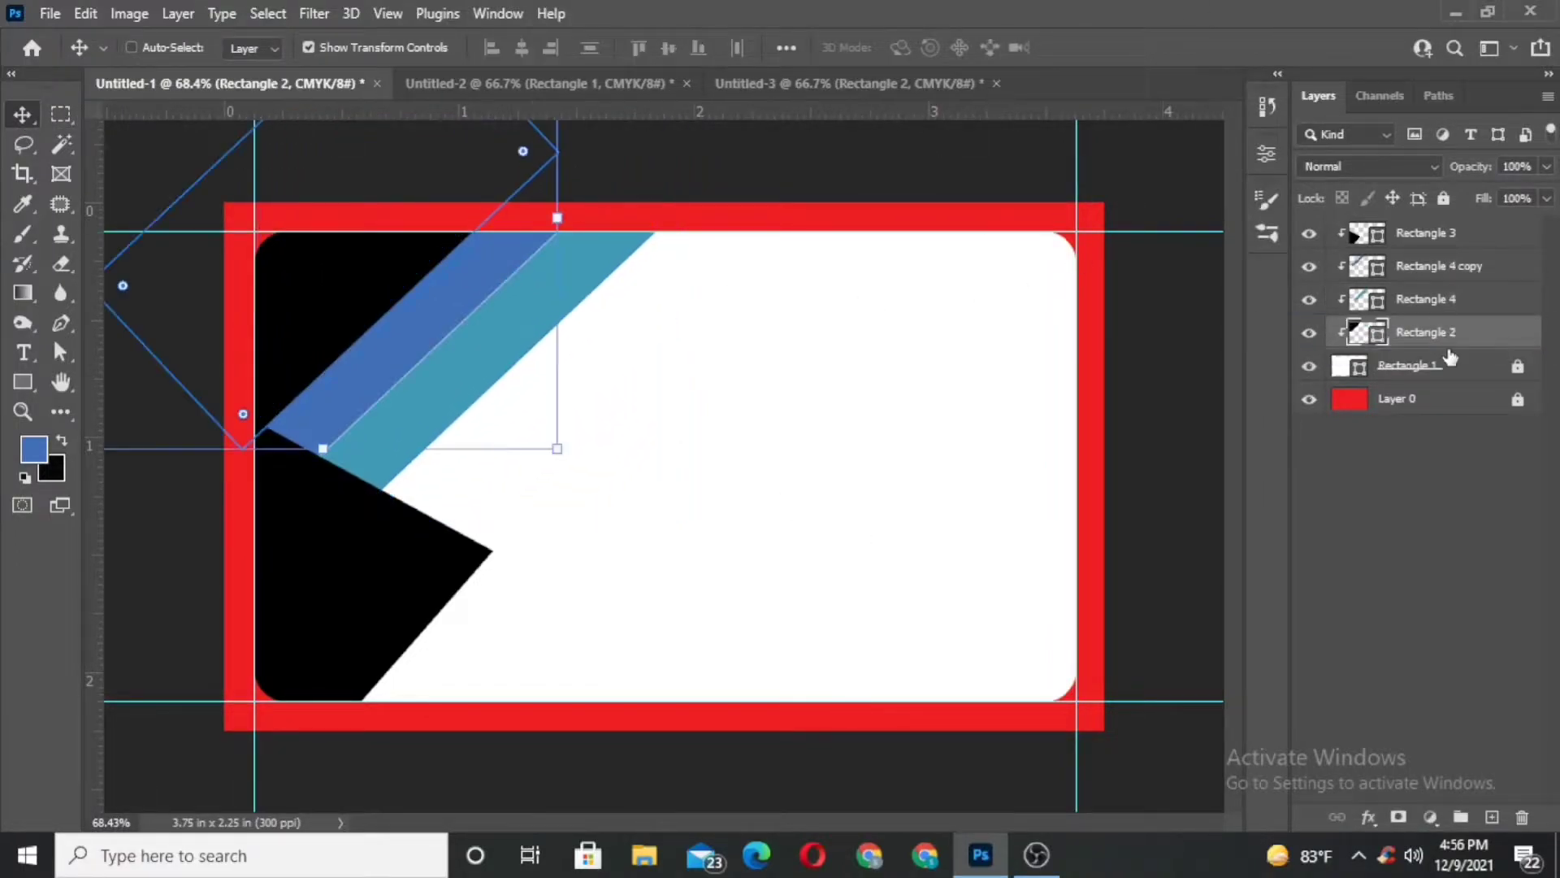
{"action": "key", "text": "m"}
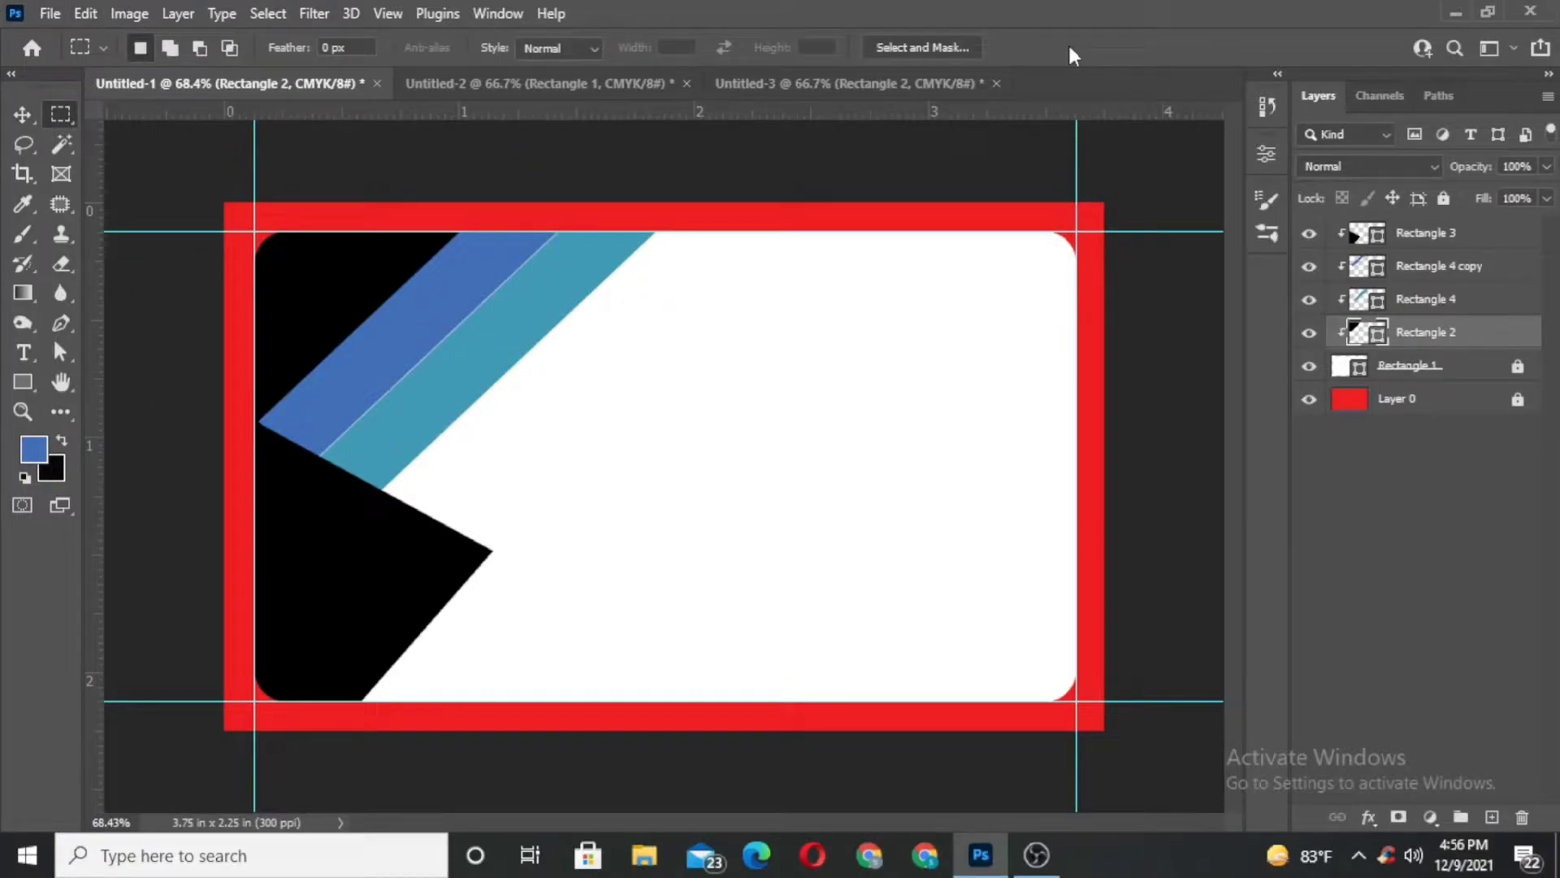
Copy the SABKESAB logo layer from Untitled-3 onto the card's lower black shape and put it above all other layers.
{"action": "left_click", "coordinate": [846, 83]}
{"action": "key", "text": "v"}
{"action": "left_click_drag", "start_coordinate": [1418, 398], "coordinate": [349, 574]}
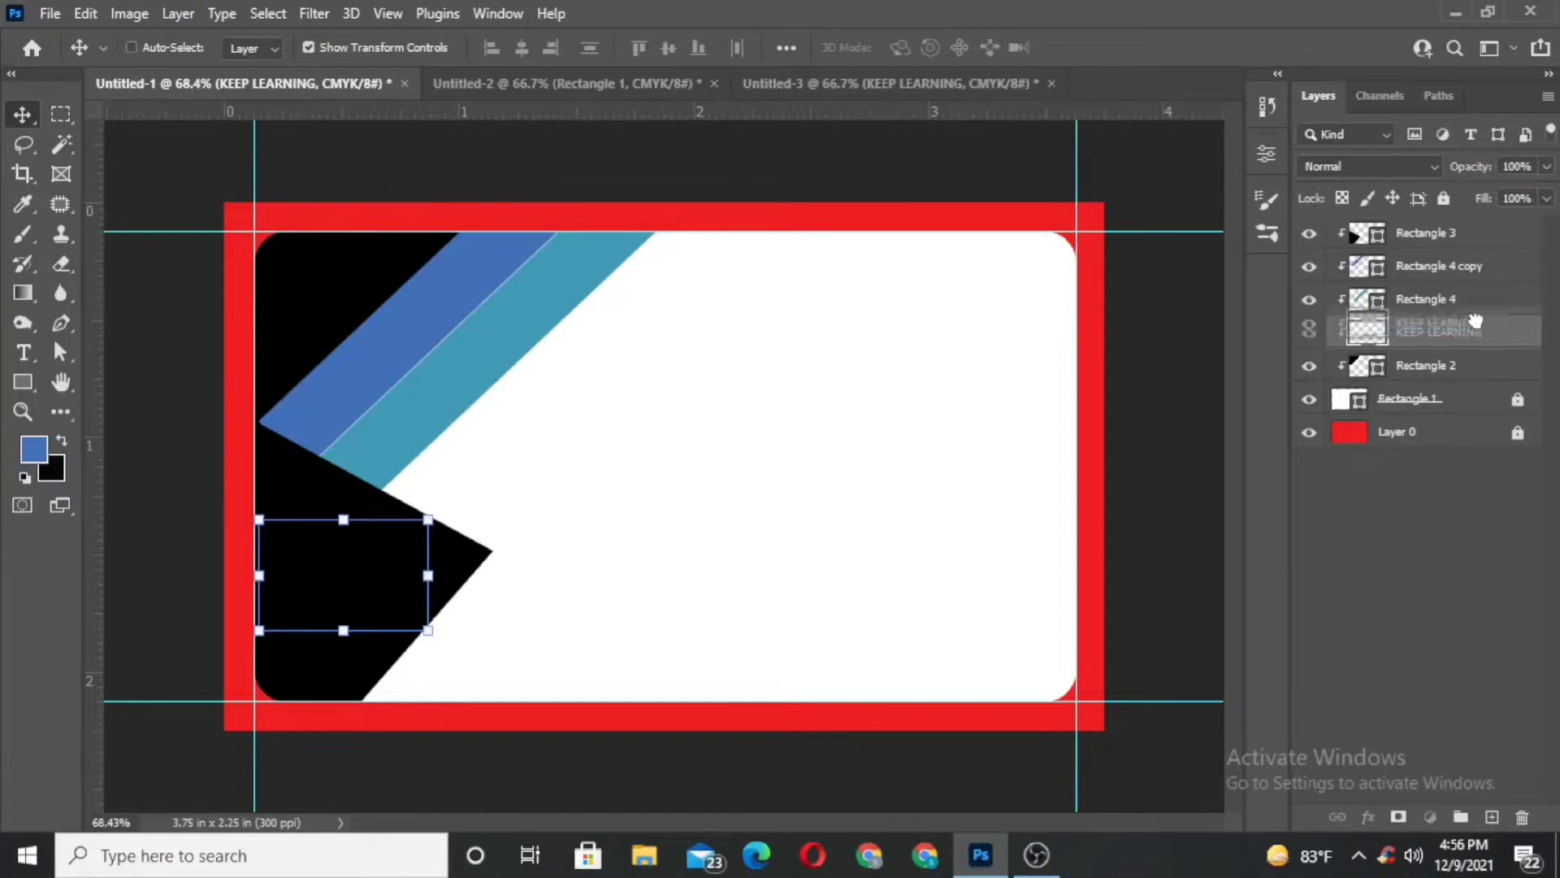
{"action": "left_click_drag", "start_coordinate": [1475, 327], "coordinate": [1463, 220]}
Scale the logo to about 96% and reposition it inside the lower black shape.
{"action": "left_click_drag", "start_coordinate": [428, 520], "coordinate": [422, 523]}
{"action": "left_click_drag", "start_coordinate": [350, 581], "coordinate": [364, 574]}
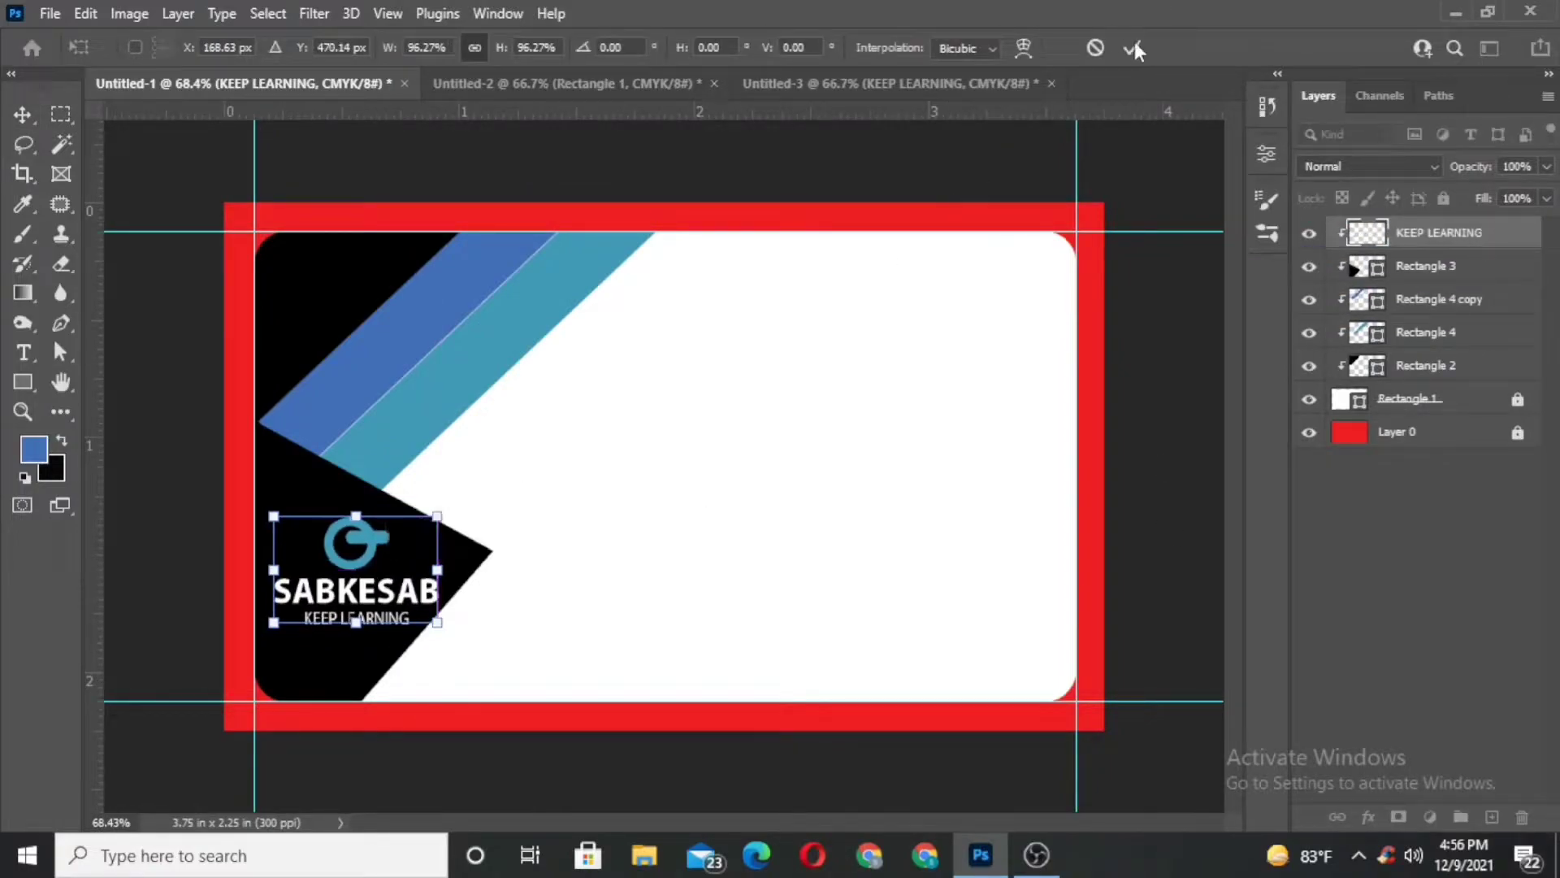
{"action": "left_click", "coordinate": [1132, 47]}
{"action": "key", "text": "m"}
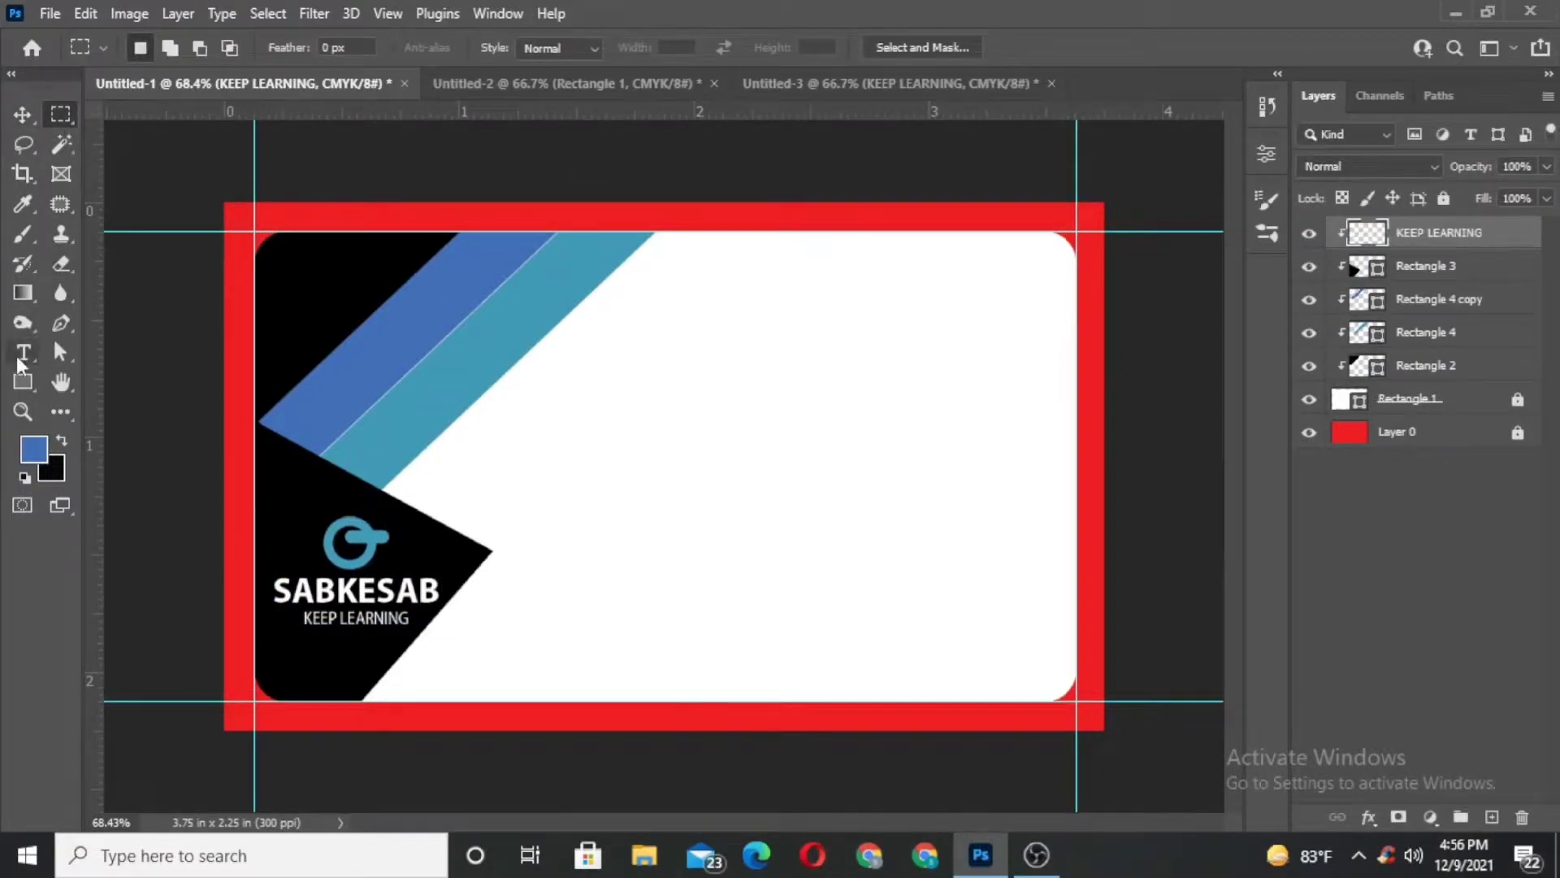
Draw a circle about 96 px in diameter on the white area of the card with the Ellipse tool.
{"action": "right_click", "coordinate": [30, 381]}
{"action": "left_click", "coordinate": [109, 410]}
{"action": "mouse_move", "coordinate": [661, 340]}
{"action": "left_mouse_down"}
{"action": "mouse_move", "coordinate": [717, 408]}
{"action": "mouse_move", "coordinate": [754, 421]}
{"action": "left_mouse_up"}
{"action": "left_click", "coordinate": [1204, 144]}
{"action": "key", "text": "ctrl+z"}
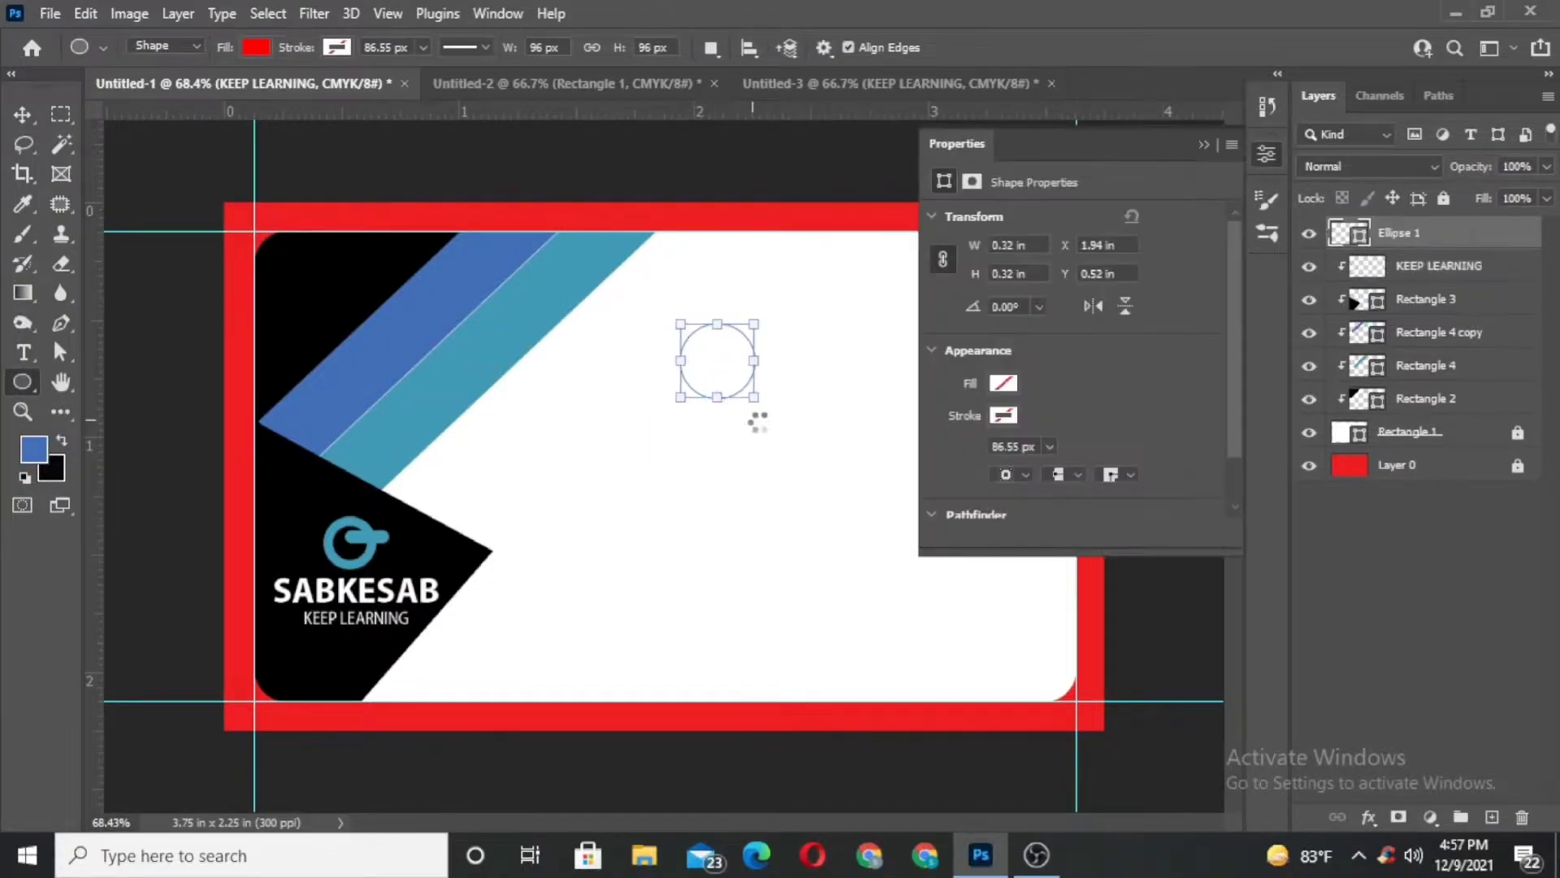
{"action": "left_click", "coordinate": [1203, 144]}
Fill the circle with teal sampled from the stripe and scale it down slightly.
{"action": "left_click", "coordinate": [31, 116]}
{"action": "left_click", "coordinate": [15, 381]}
{"action": "double_click", "coordinate": [1355, 232]}
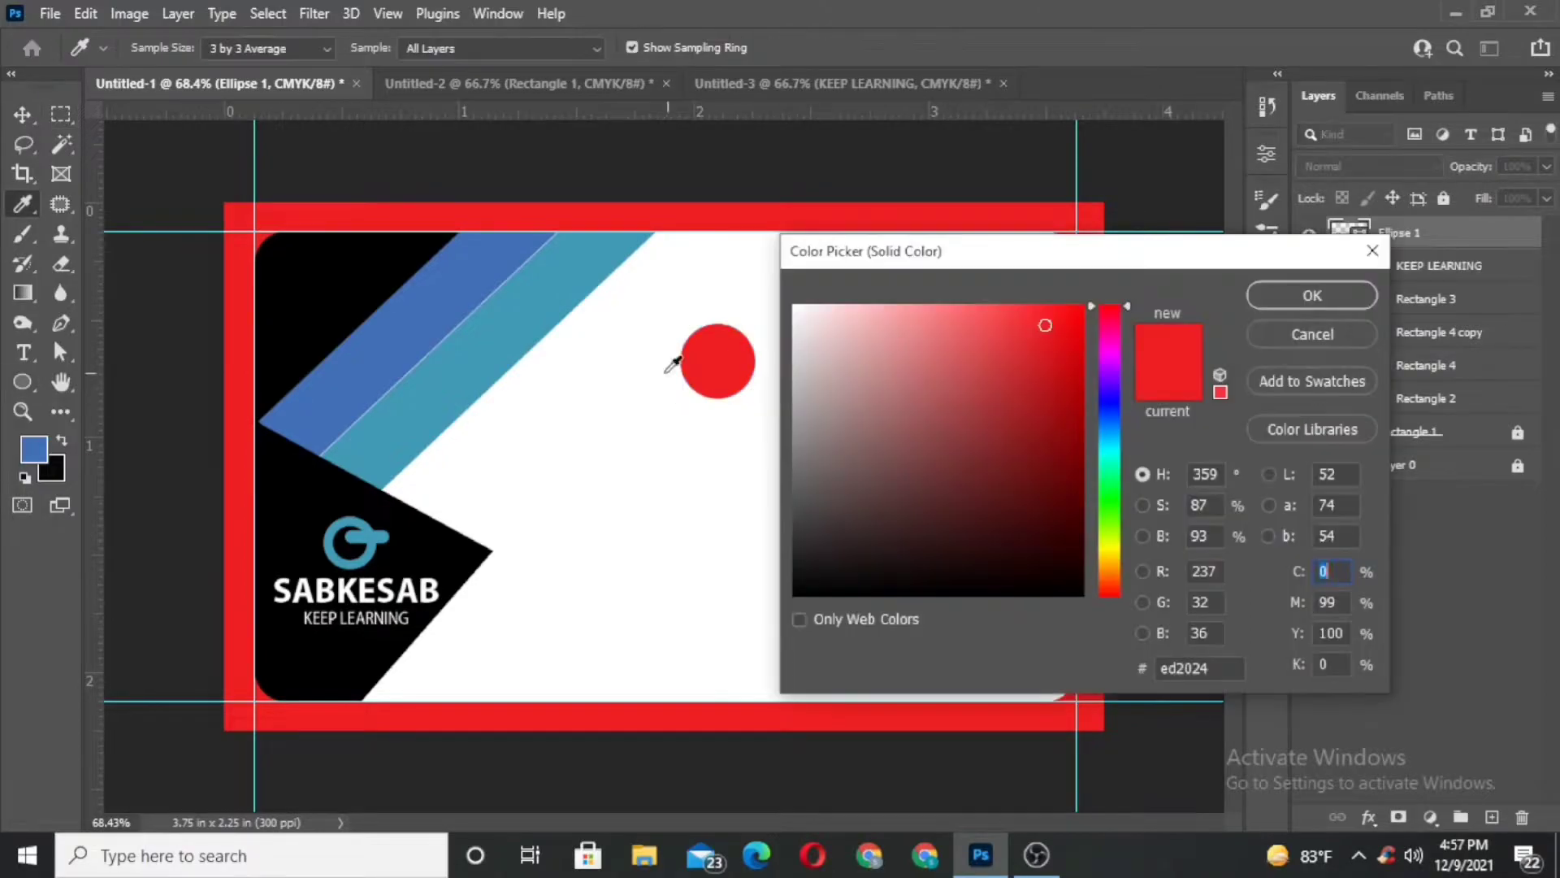
{"action": "left_click", "coordinate": [469, 348]}
{"action": "left_click", "coordinate": [1311, 295]}
{"action": "left_click_drag", "start_coordinate": [754, 324], "coordinate": [741, 333]}
Add two vertical guides near the card's middle and duplicate the circle to form a column of three between them.
{"action": "left_click_drag", "start_coordinate": [91, 219], "coordinate": [617, 476]}
{"action": "left_click", "coordinate": [36, 117]}
{"action": "left_click_drag", "start_coordinate": [94, 439], "coordinate": [698, 560]}
{"action": "left_click_drag", "start_coordinate": [722, 369], "coordinate": [660, 572]}
{"action": "left_click_drag", "start_coordinate": [660, 572], "coordinate": [657, 675]}
Select the three circles, scale them together to about 92% and position the column above the card's lower edge.
{"action": "left_click", "coordinate": [1449, 303], "text": "shift"}
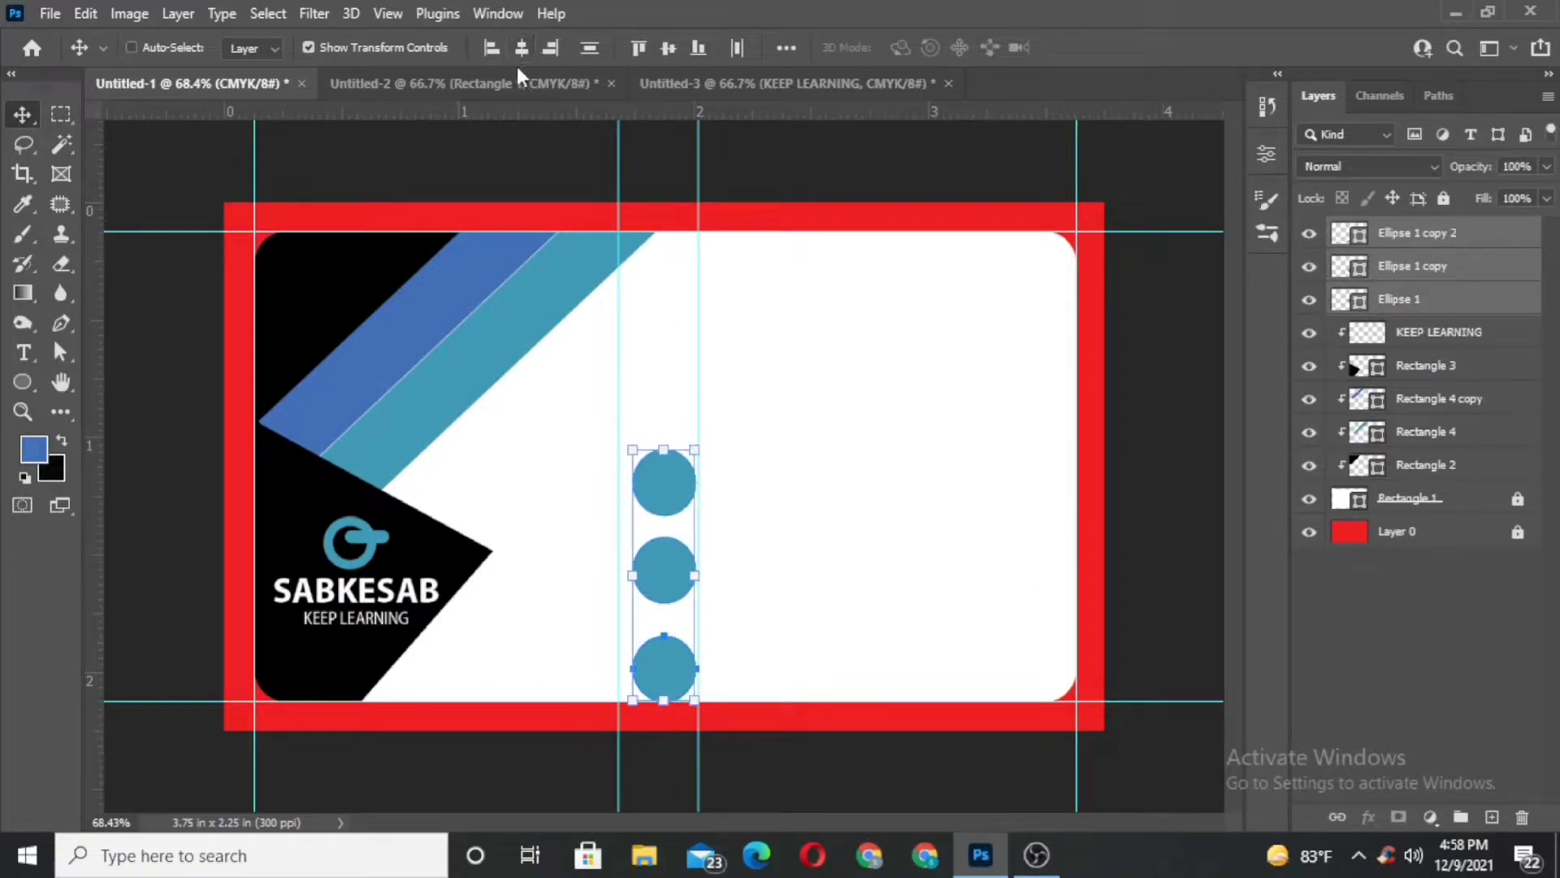
{"action": "left_click_drag", "start_coordinate": [666, 579], "coordinate": [665, 559]}
{"action": "left_click_drag", "start_coordinate": [664, 431], "coordinate": [665, 449]}
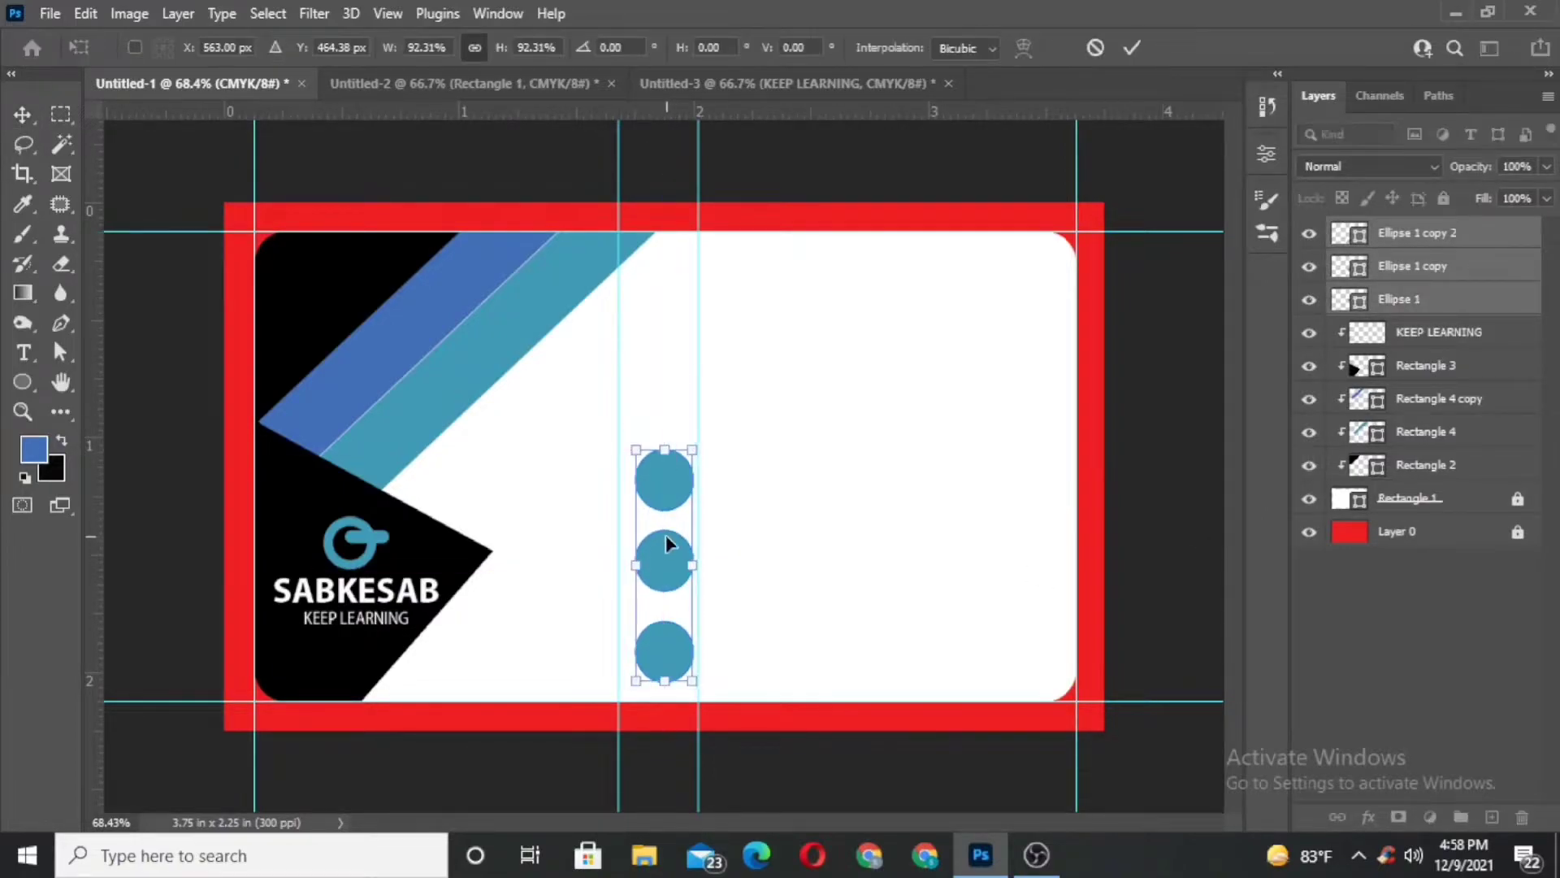
{"action": "left_click", "coordinate": [1132, 47]}
{"action": "key", "text": "m"}
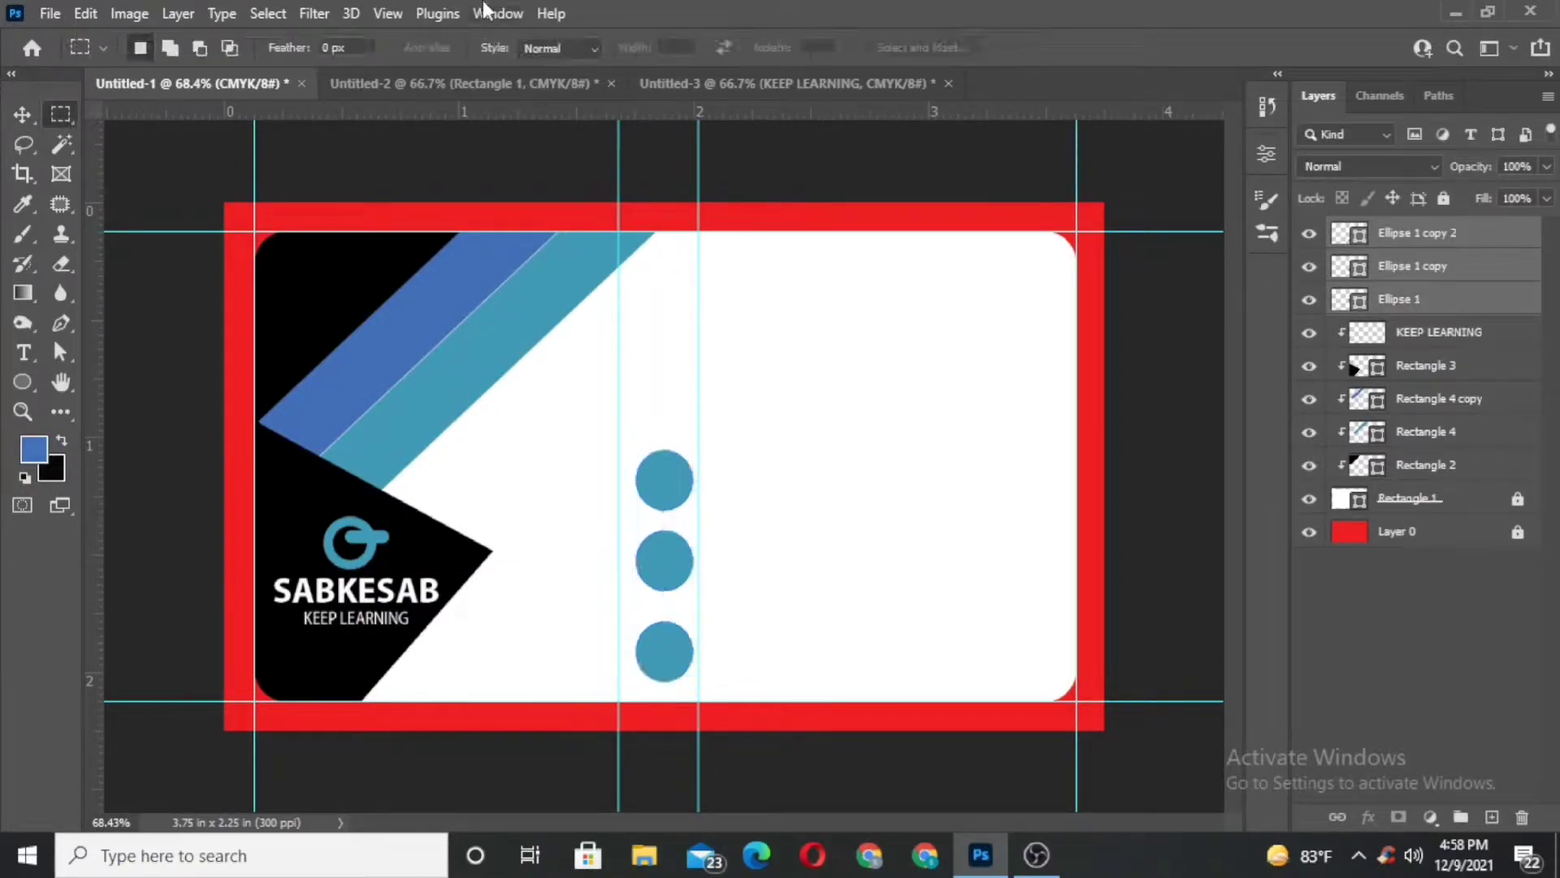
Copy the phone numbers layer from Untitled-3 onto the card beside the uppermost circle.
{"action": "left_click", "coordinate": [22, 116]}
{"action": "left_click", "coordinate": [464, 82]}
{"action": "left_click", "coordinate": [756, 83]}
{"action": "left_click", "coordinate": [1422, 233]}
{"action": "left_click", "coordinate": [1426, 265]}
{"action": "left_click_drag", "start_coordinate": [903, 394], "coordinate": [783, 484]}
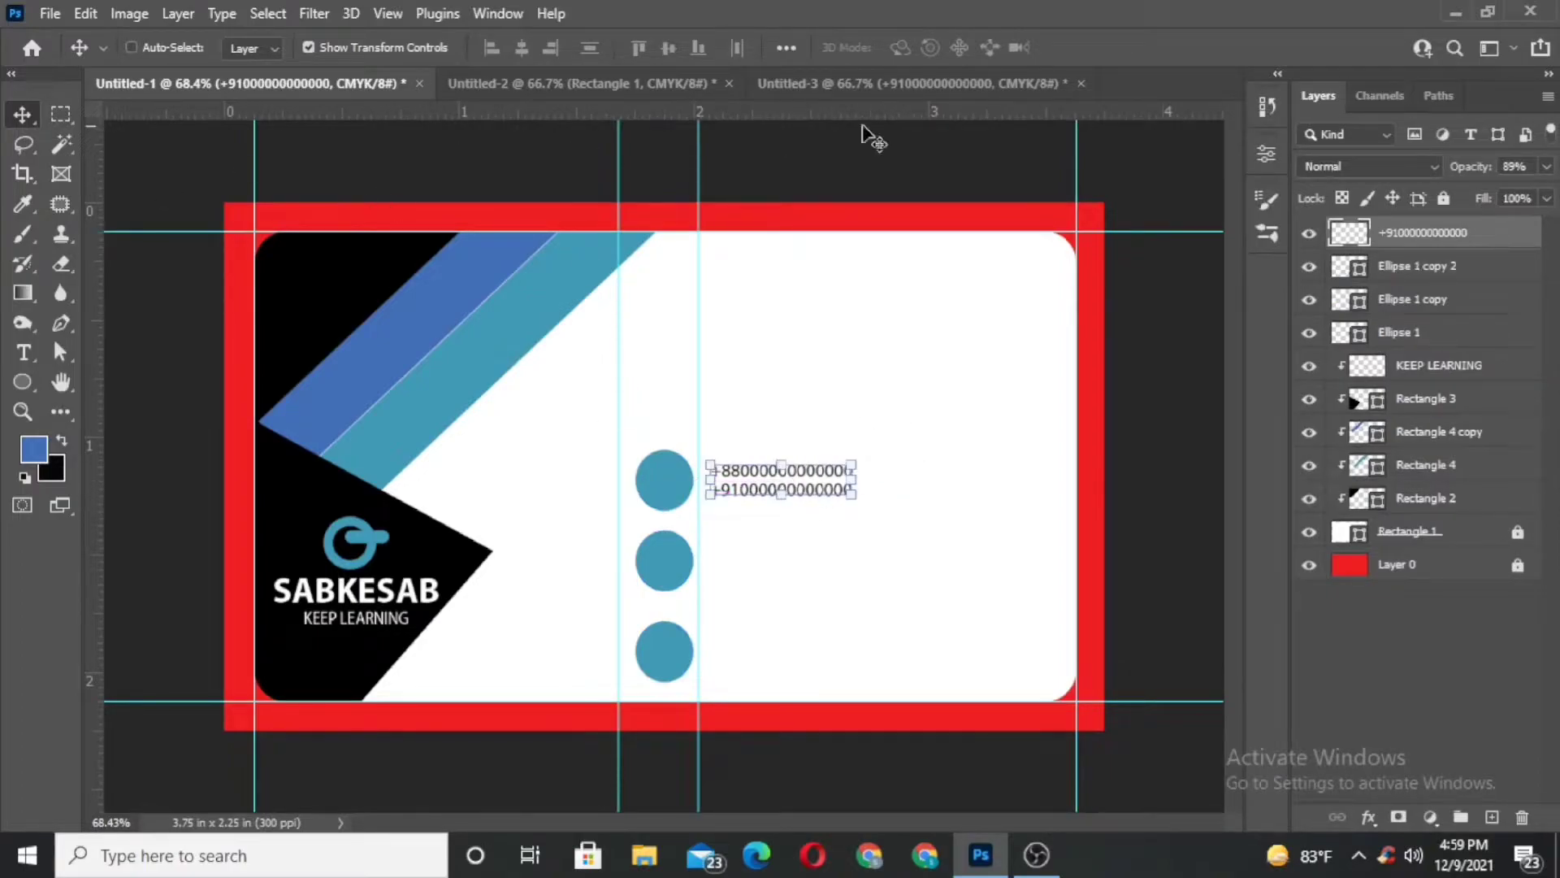
Copy the e-mail and website text layer from Untitled-3 onto the card beside the middle circle.
{"action": "left_click", "coordinate": [782, 84]}
{"action": "left_click", "coordinate": [1416, 245]}
{"action": "left_click_drag", "start_coordinate": [910, 569], "coordinate": [342, 87]}
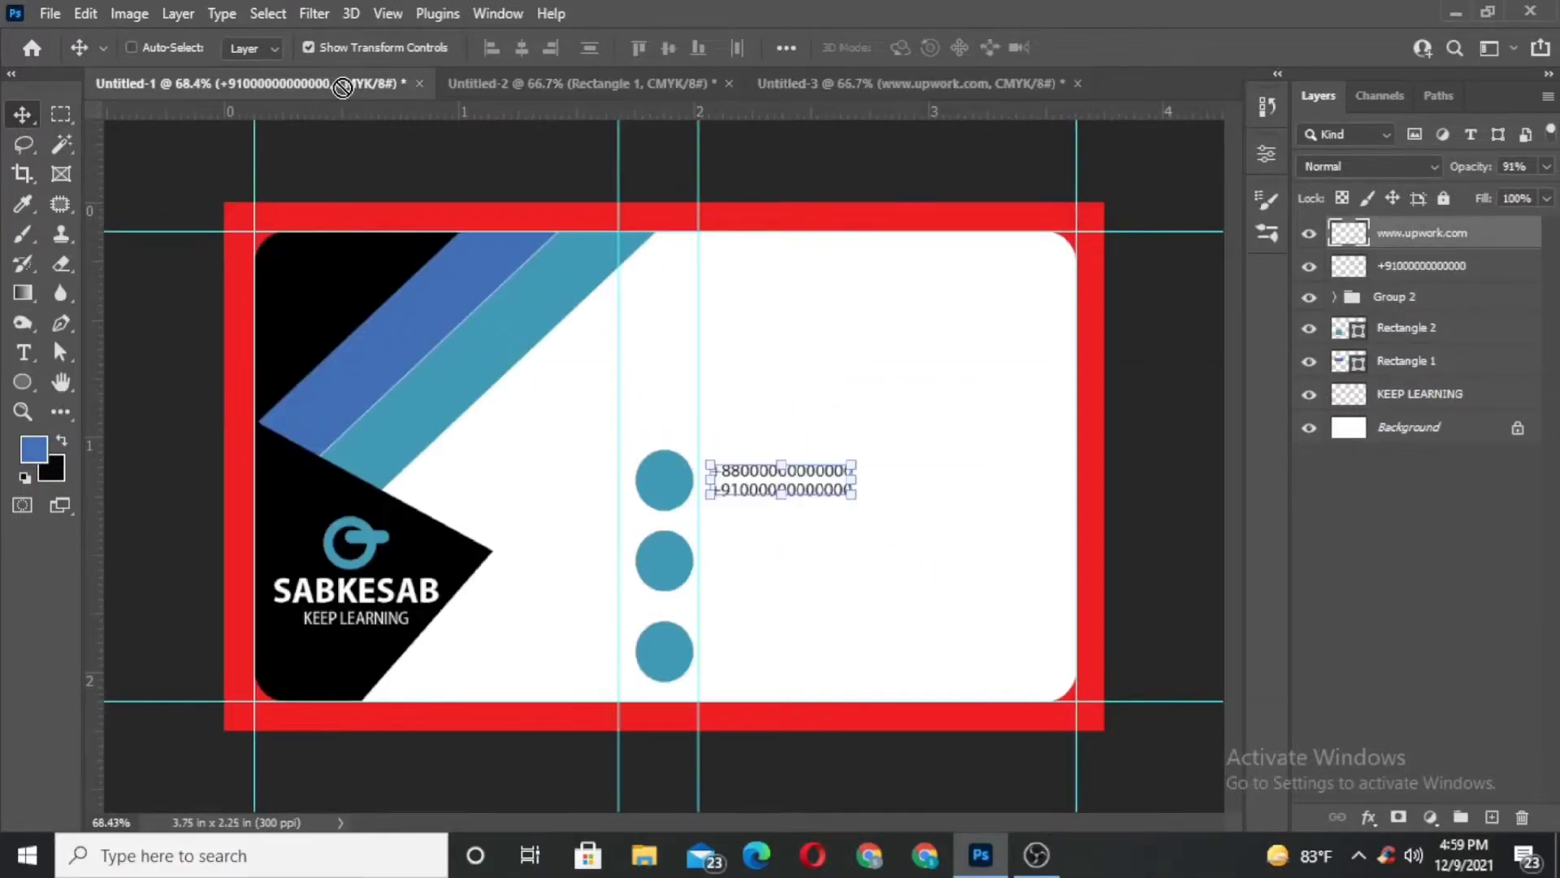
{"action": "left_click_drag", "start_coordinate": [726, 429], "coordinate": [797, 579]}
Copy the address text (Group 2) from Untitled-3 onto the card beside the lowest circle.
{"action": "left_click", "coordinate": [907, 84]}
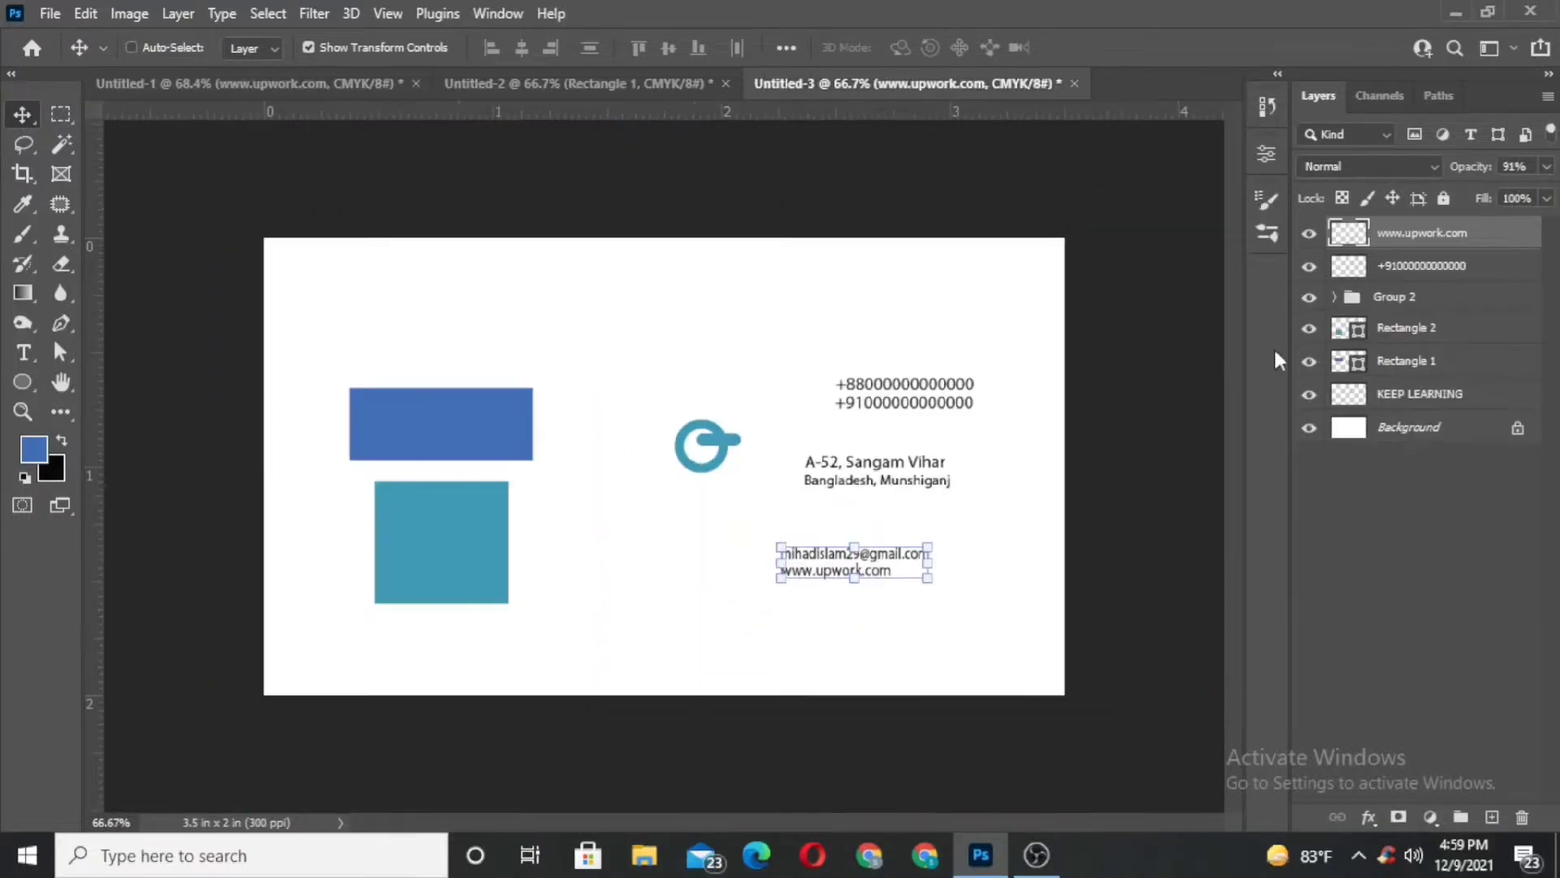
{"action": "left_click", "coordinate": [1409, 299]}
{"action": "left_click_drag", "start_coordinate": [895, 470], "coordinate": [802, 650]}
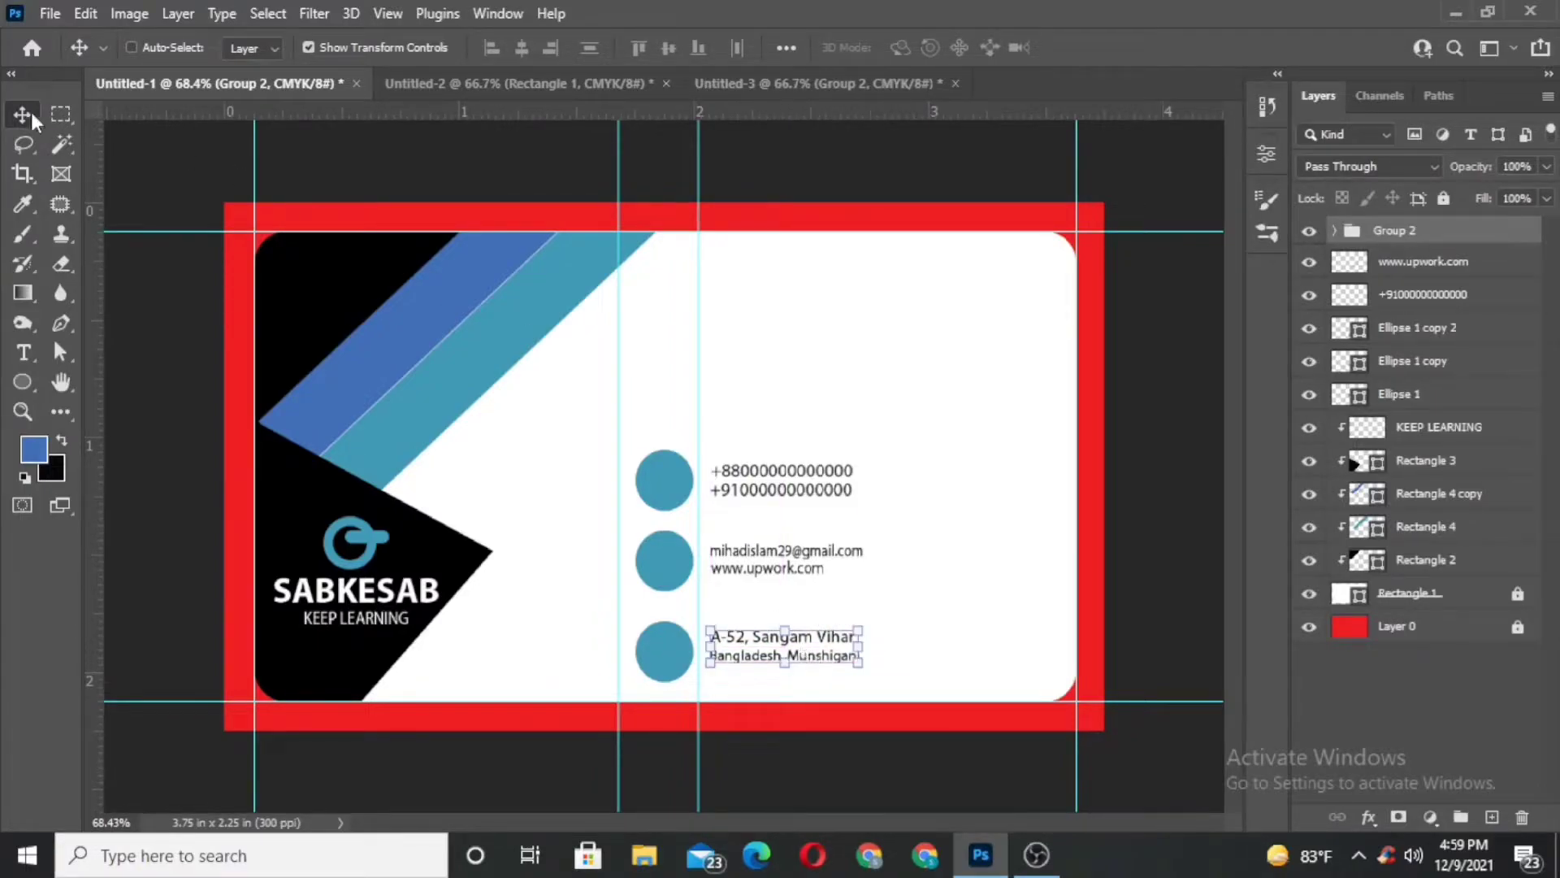
{"action": "left_click", "coordinate": [61, 114]}
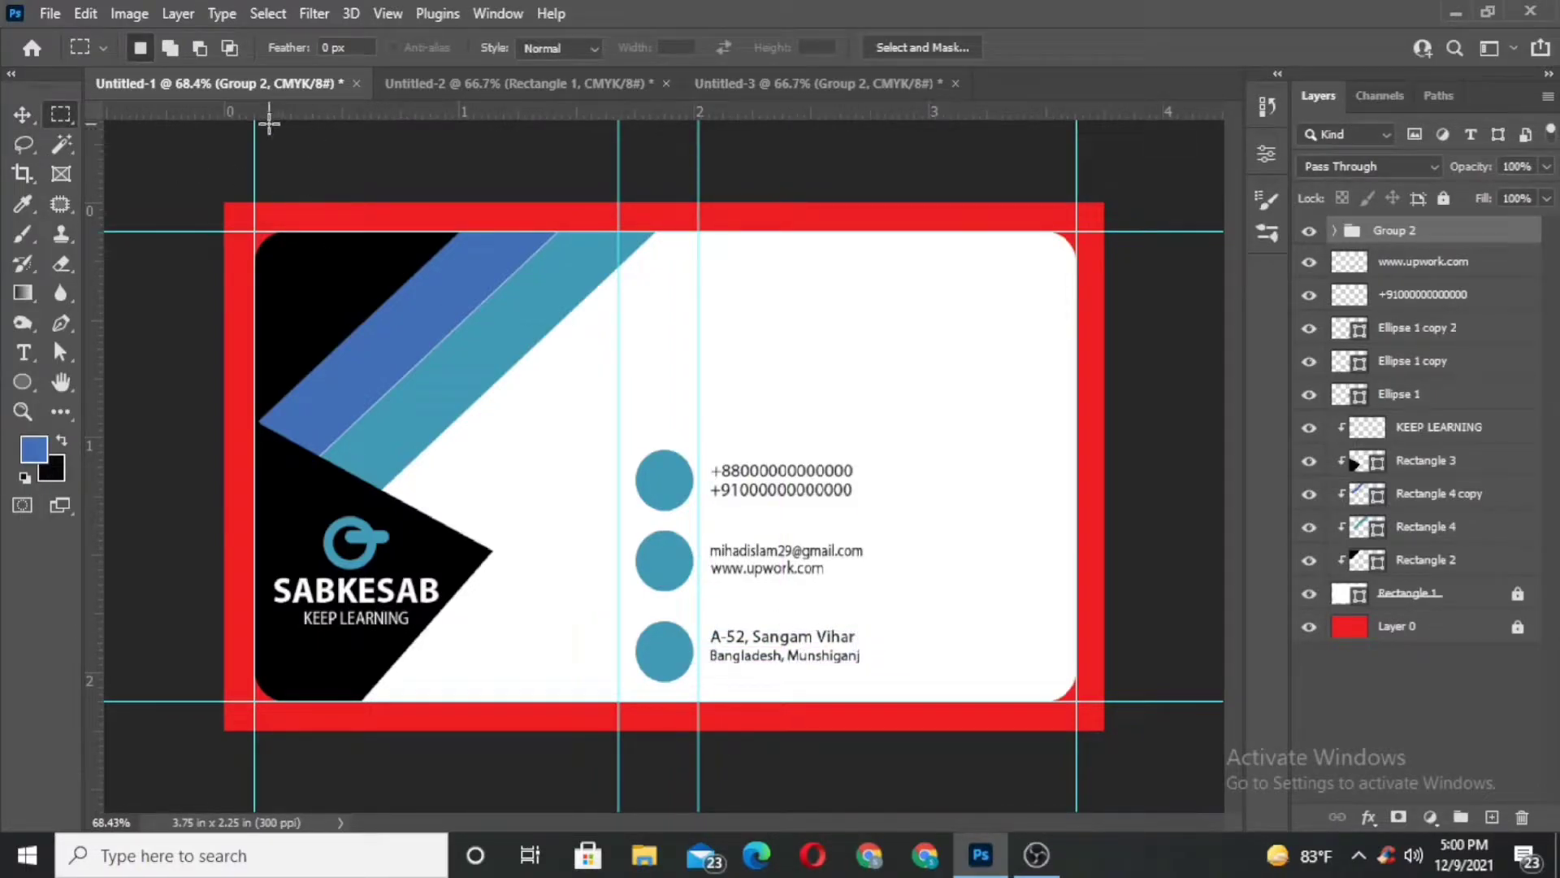
Select the three contact text layers together and nudge them to the right, away from the circles.
{"action": "left_click", "coordinate": [1472, 302], "text": "shift"}
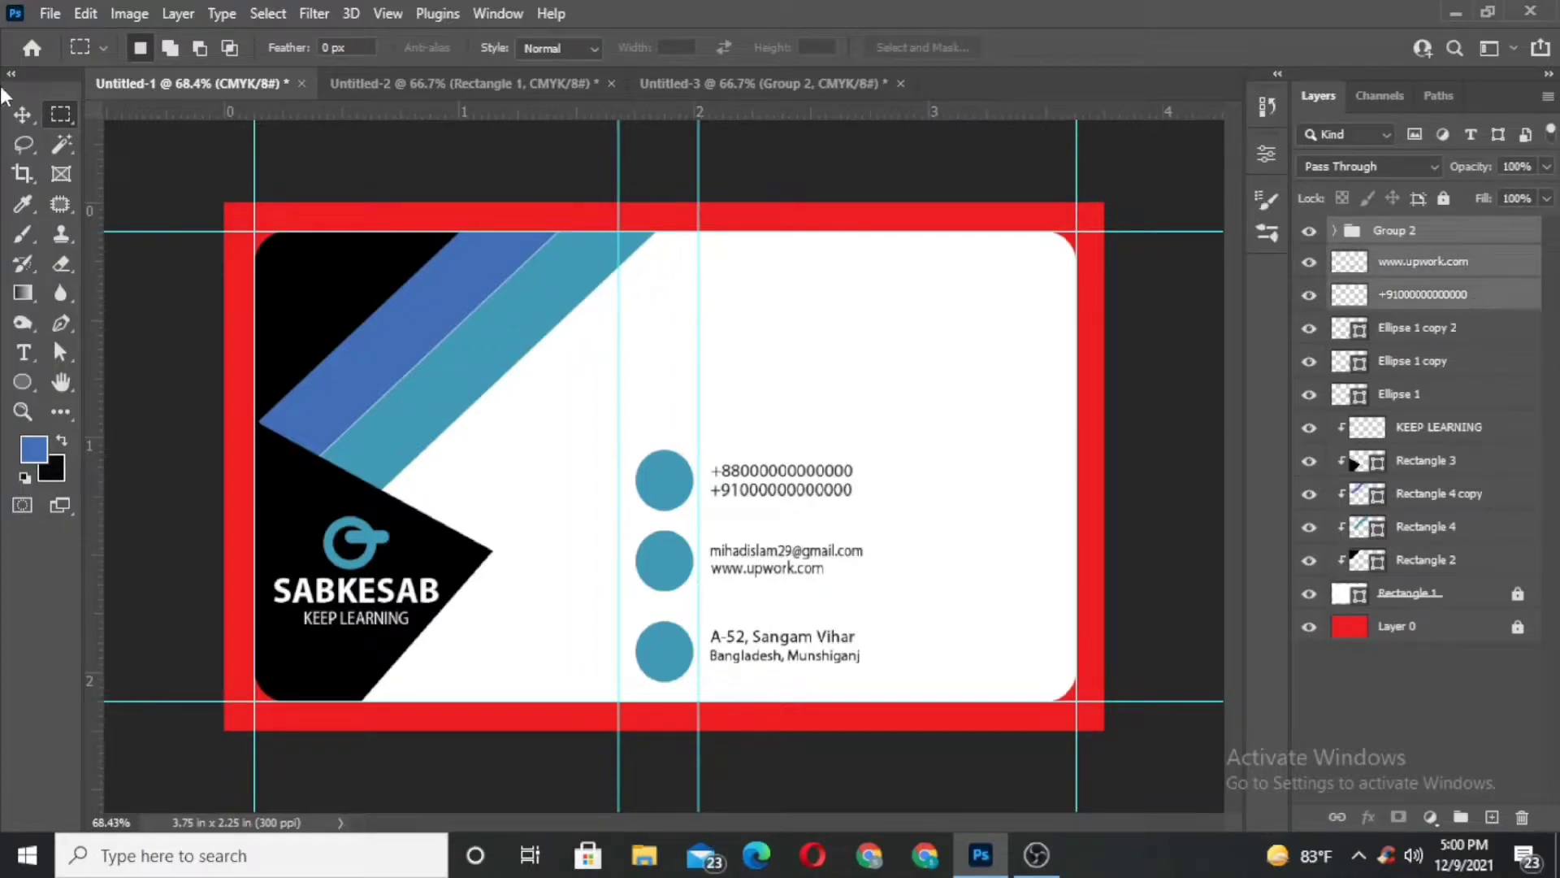
{"action": "left_click", "coordinate": [22, 113]}
{"action": "key", "text": "shift+Right"}
{"action": "key", "text": "shift+Right"}
{"action": "key", "text": "shift+Right"}
{"action": "key", "text": "shift+Right"}
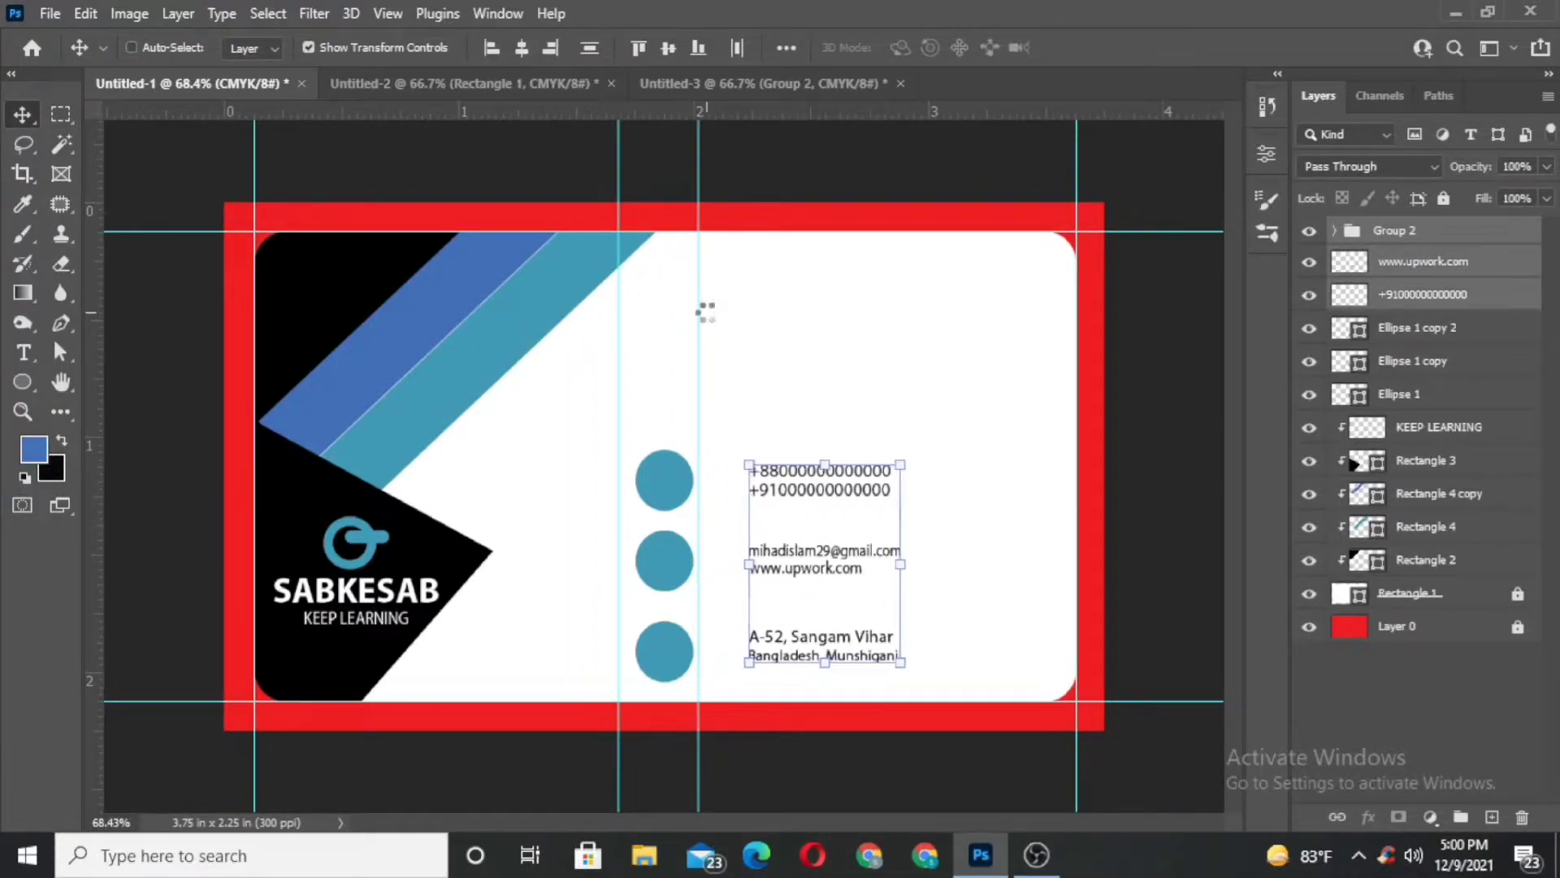
Select the three teal circles together and nudge them right, close to the contact text.
{"action": "left_click", "coordinate": [1485, 334]}
{"action": "left_click", "coordinate": [1487, 397], "text": "shift"}
{"action": "key", "text": "shift+Right"}
{"action": "key", "text": "shift+Right"}
{"action": "key", "text": "shift+Right"}
{"action": "key", "text": "shift+Right"}
{"action": "key", "text": "shift+Right"}
{"action": "key", "text": "shift+Right"}
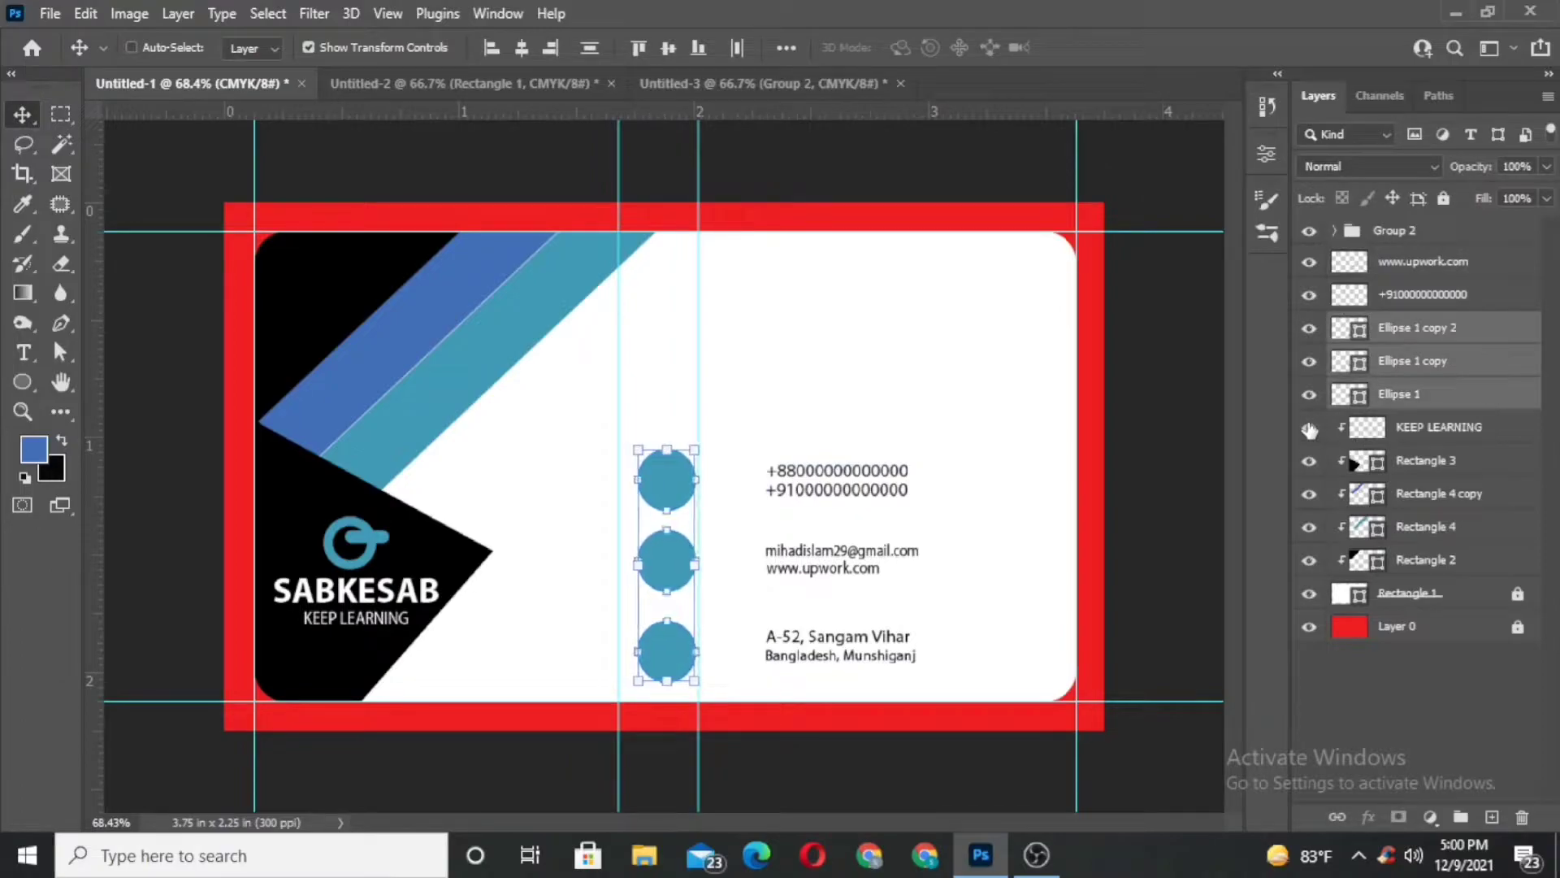
{"action": "key", "text": "shift+Right"}
{"action": "key", "text": "shift+Right"}
{"action": "key", "text": "shift+Right"}
{"action": "key", "text": "shift+Right"}
{"action": "key", "text": "shift+Right"}
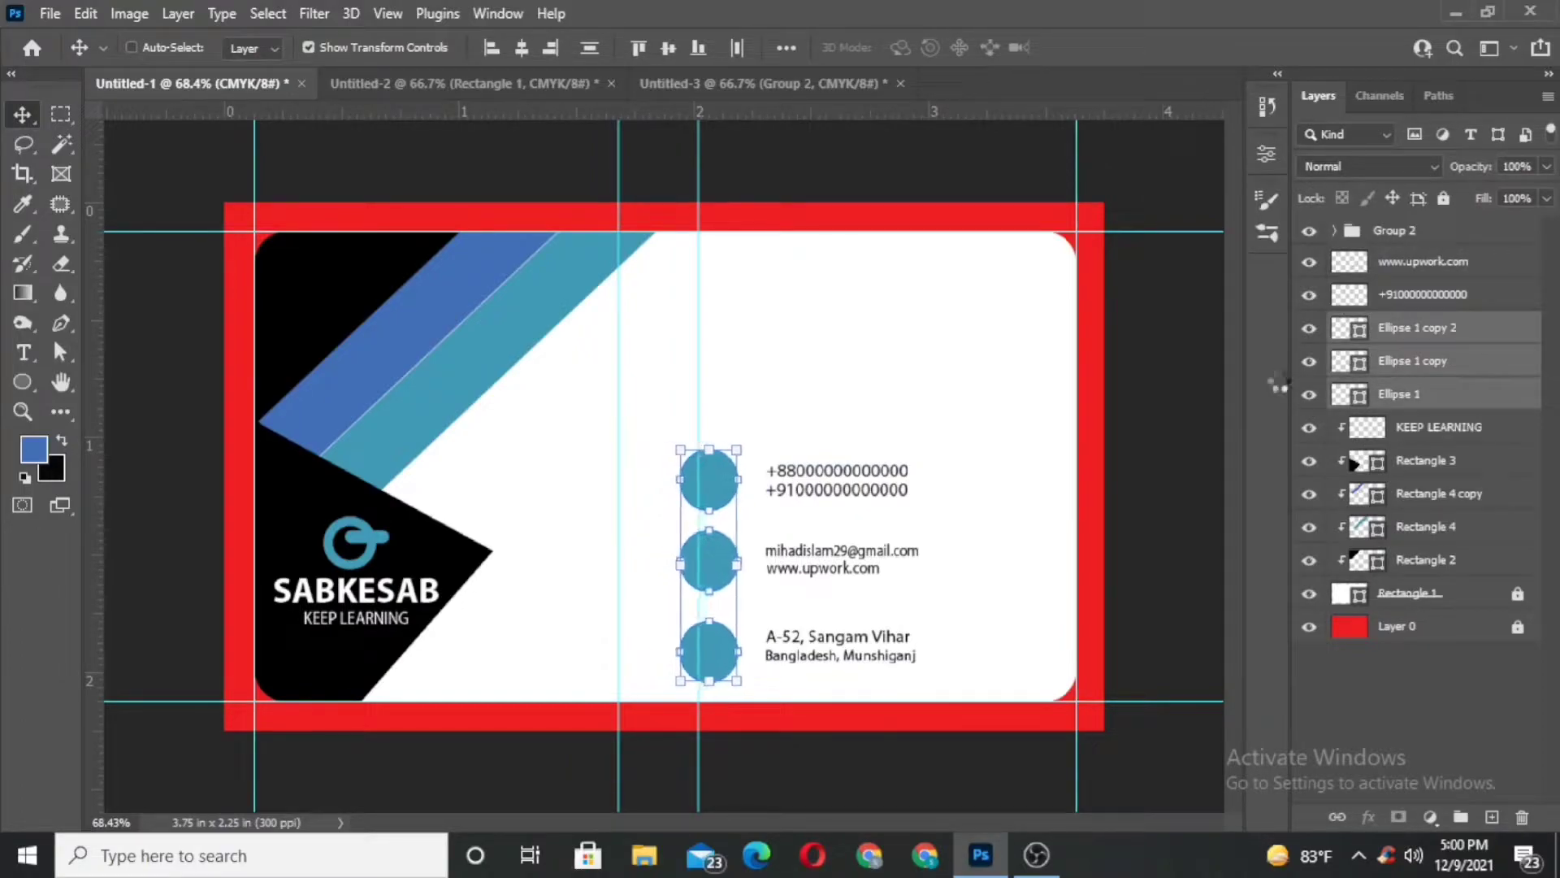
Scale the three circles down slightly and move the outer vertical guide to the circles' right edge.
{"action": "key", "text": "ctrl+t"}
{"action": "left_click_drag", "start_coordinate": [726, 680], "coordinate": [724, 674]}
{"action": "left_click", "coordinate": [1131, 46]}
{"action": "left_click_drag", "start_coordinate": [616, 337], "coordinate": [751, 358]}
Add a text line reading "Royal Design" on the white area above the contact details.
{"action": "key", "text": "t"}
{"action": "left_click", "coordinate": [770, 294]}
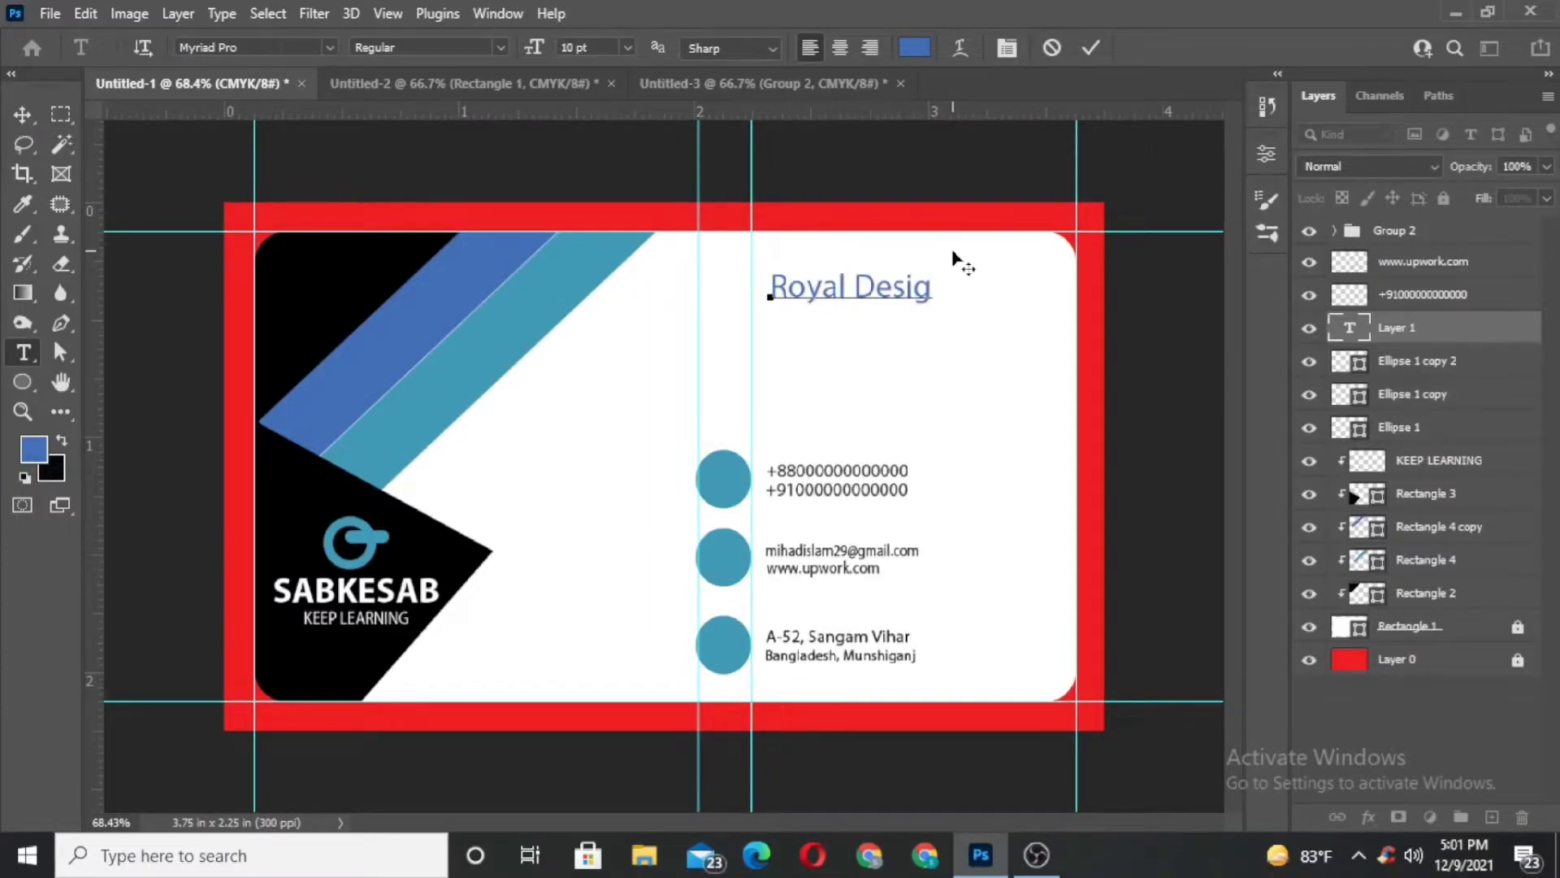
{"action": "left_click", "coordinate": [1365, 341]}
Make the "Royal Design" title black and set its font style to Bold.
{"action": "double_click", "coordinate": [1350, 327]}
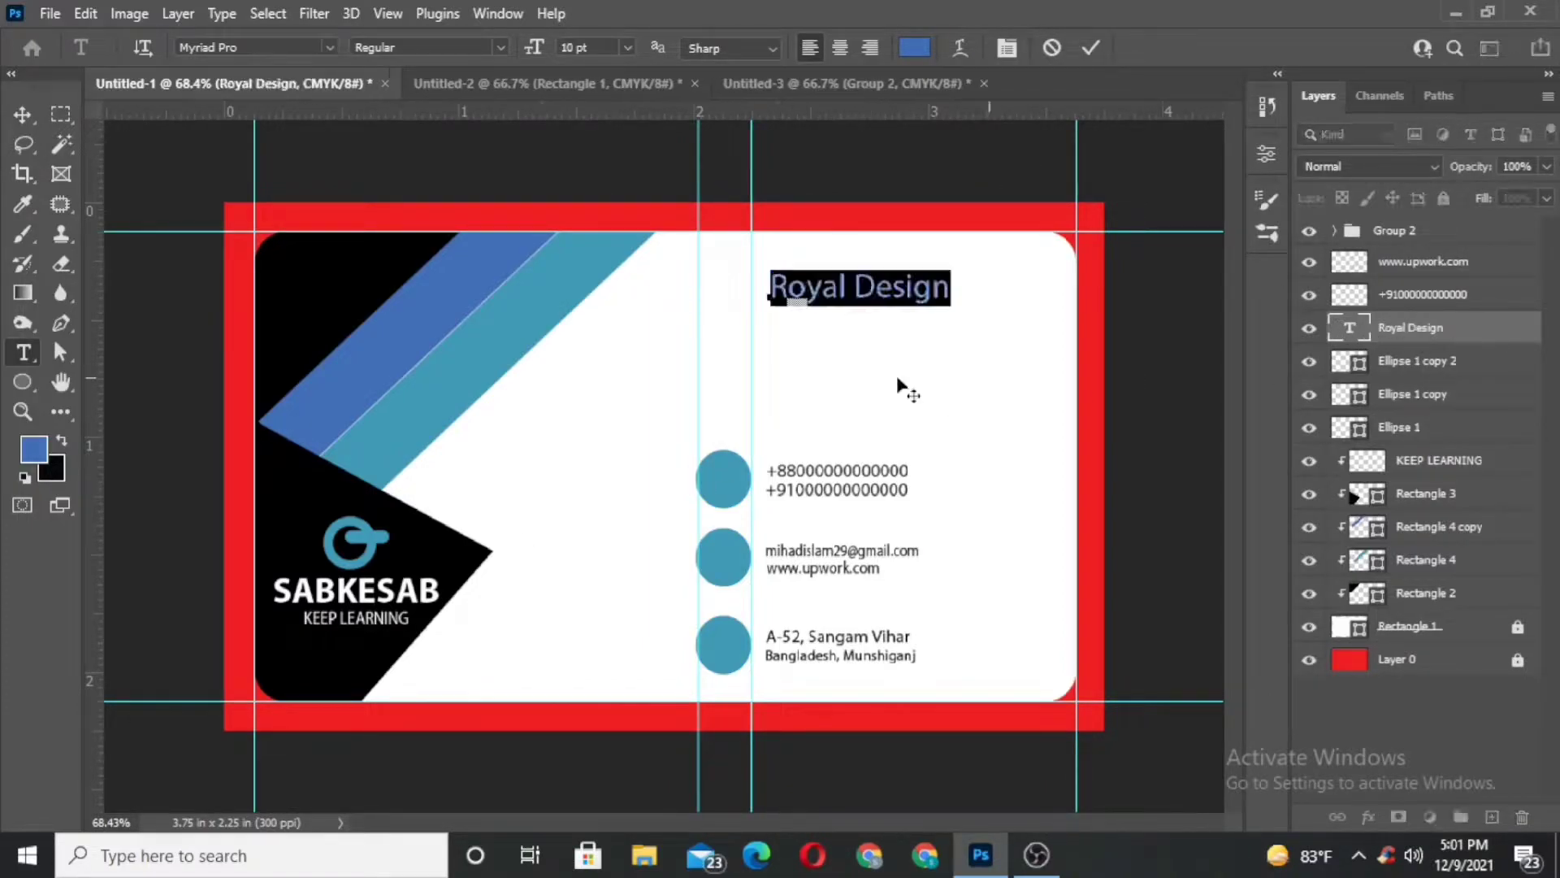
{"action": "left_click", "coordinate": [915, 46]}
{"action": "left_click", "coordinate": [398, 276]}
{"action": "left_click", "coordinate": [1367, 298]}
{"action": "left_click", "coordinate": [501, 49]}
{"action": "left_click", "coordinate": [483, 107]}
{"action": "left_click", "coordinate": [1090, 47]}
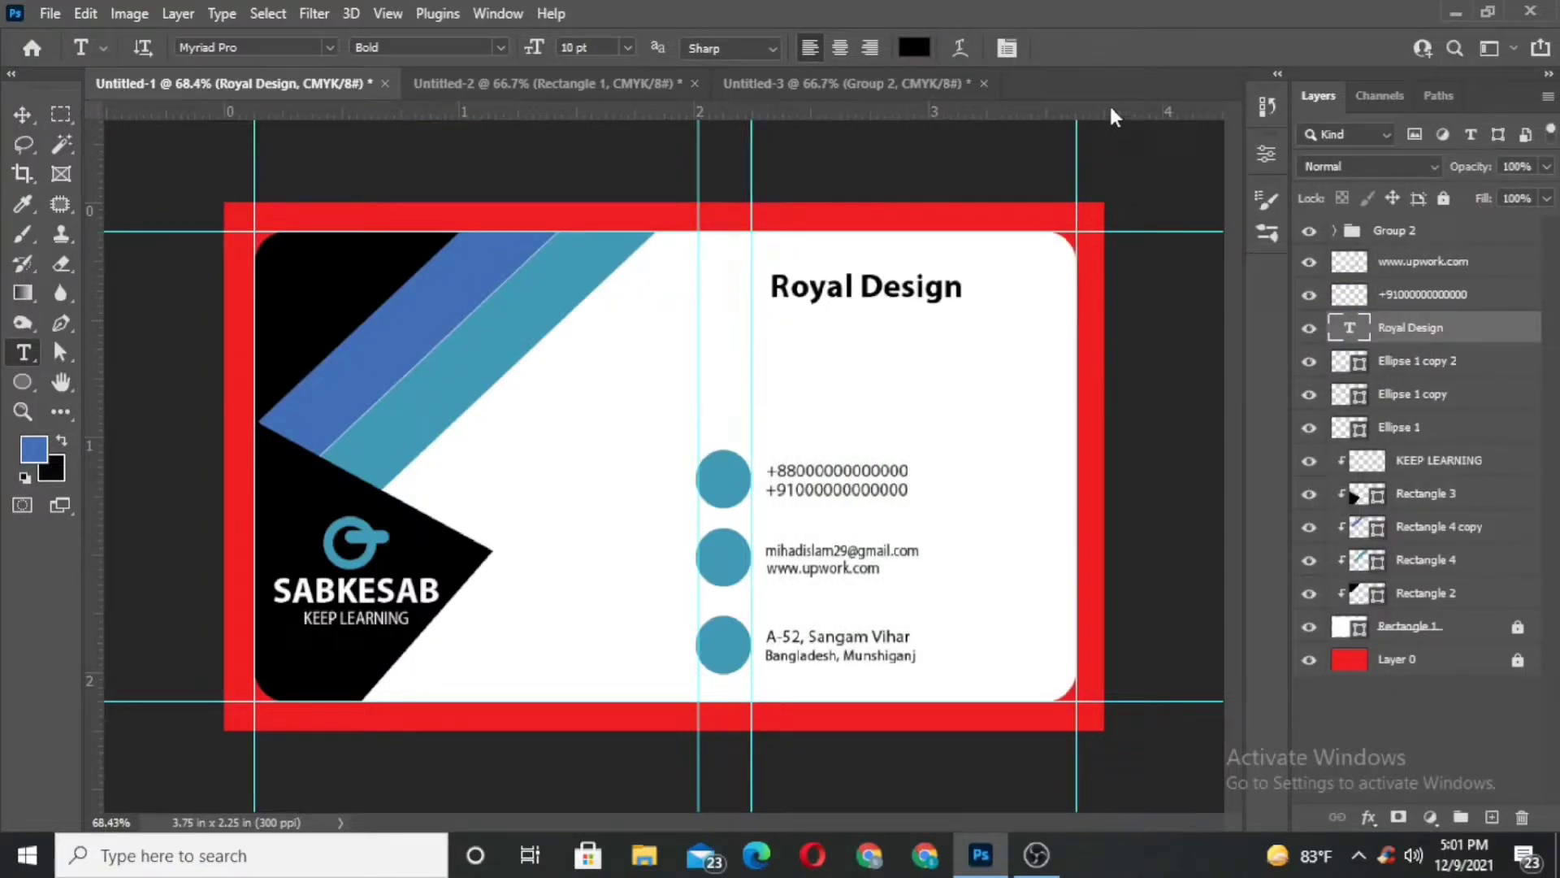
Duplicate the "Royal Design" title directly below itself and set the copy's font style to Regular.
{"action": "key", "text": "v"}
{"action": "left_click_drag", "start_coordinate": [916, 294], "coordinate": [918, 337]}
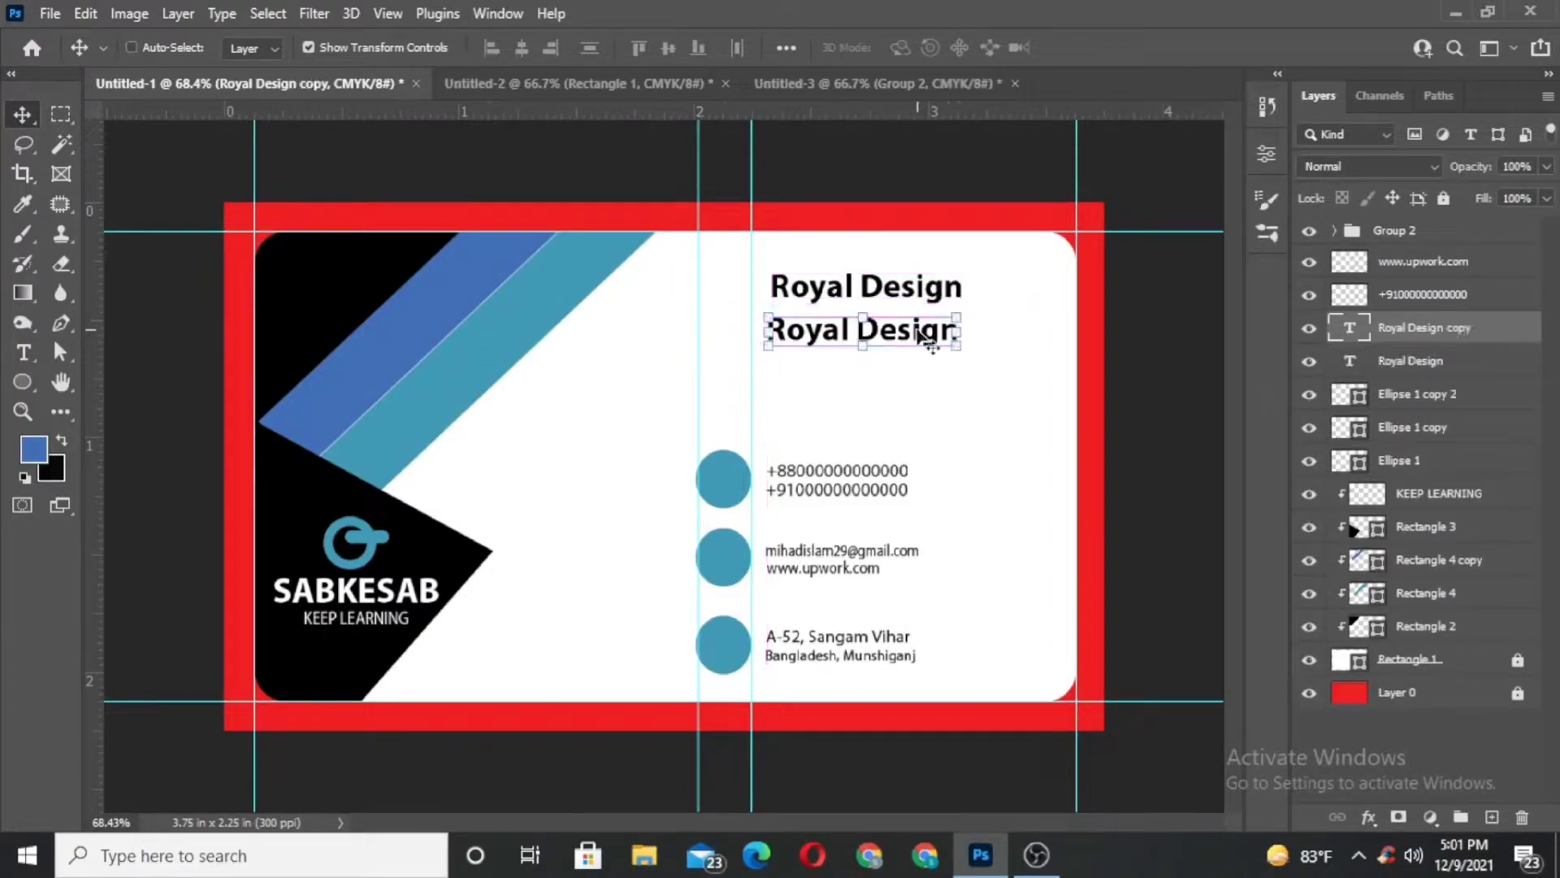
{"action": "double_click", "coordinate": [1349, 328]}
{"action": "left_click", "coordinate": [500, 47]}
{"action": "left_click", "coordinate": [406, 69]}
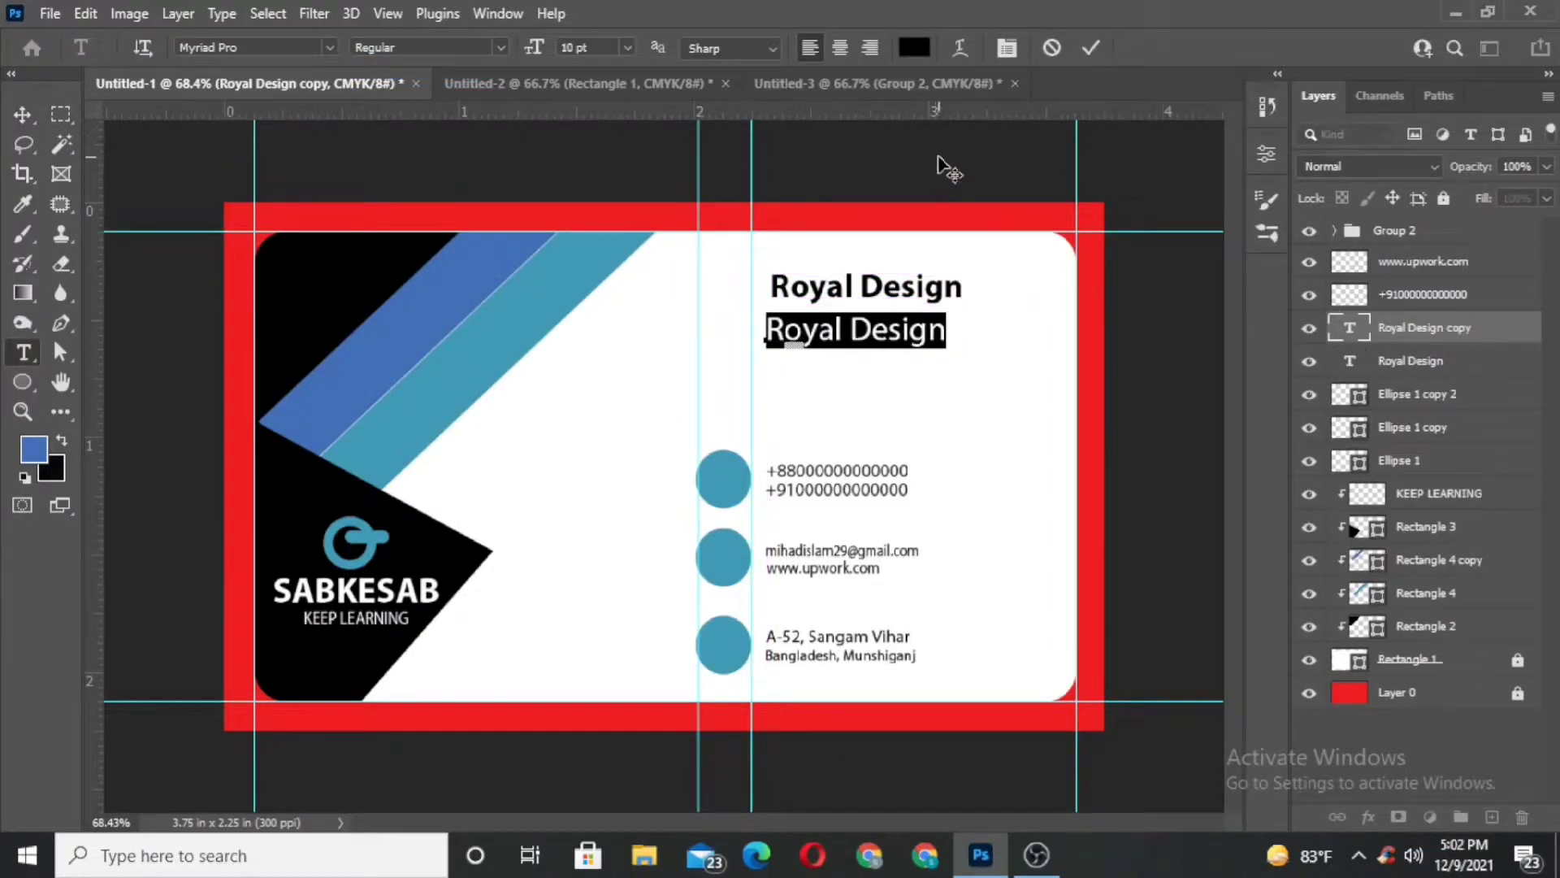
Change the duplicated text to "Graphics designer" and scale it down to fit under the title.
{"action": "type", "text": "GGRaphics de"}
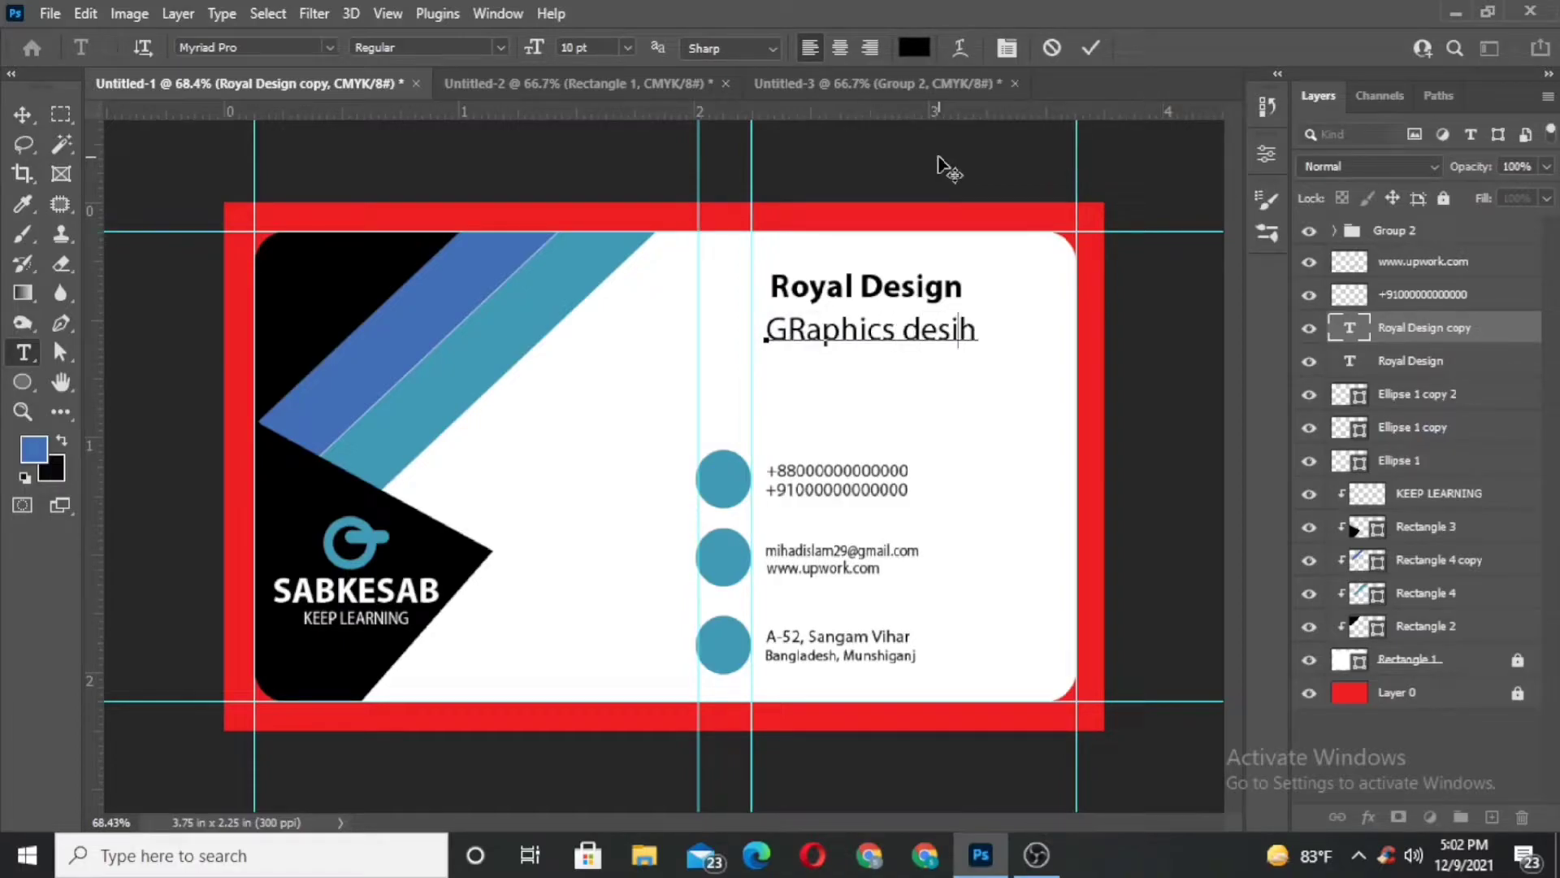
{"action": "type", "text": "r"}
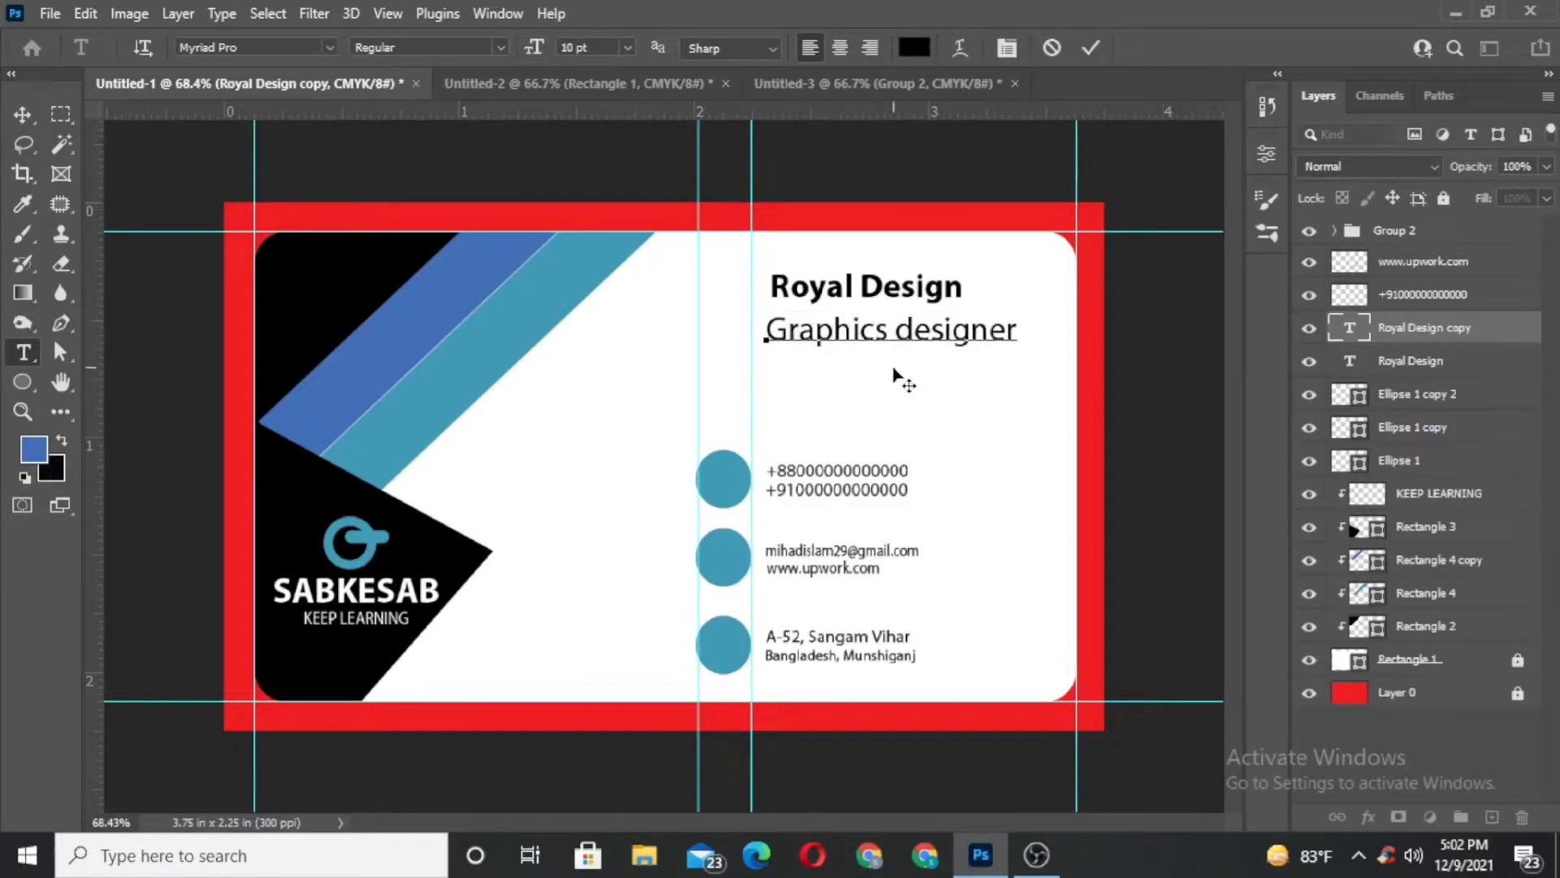
{"action": "left_click", "coordinate": [1091, 49]}
{"action": "key", "text": "v"}
{"action": "left_click_drag", "start_coordinate": [1022, 345], "coordinate": [890, 329]}
{"action": "left_click", "coordinate": [1128, 50]}
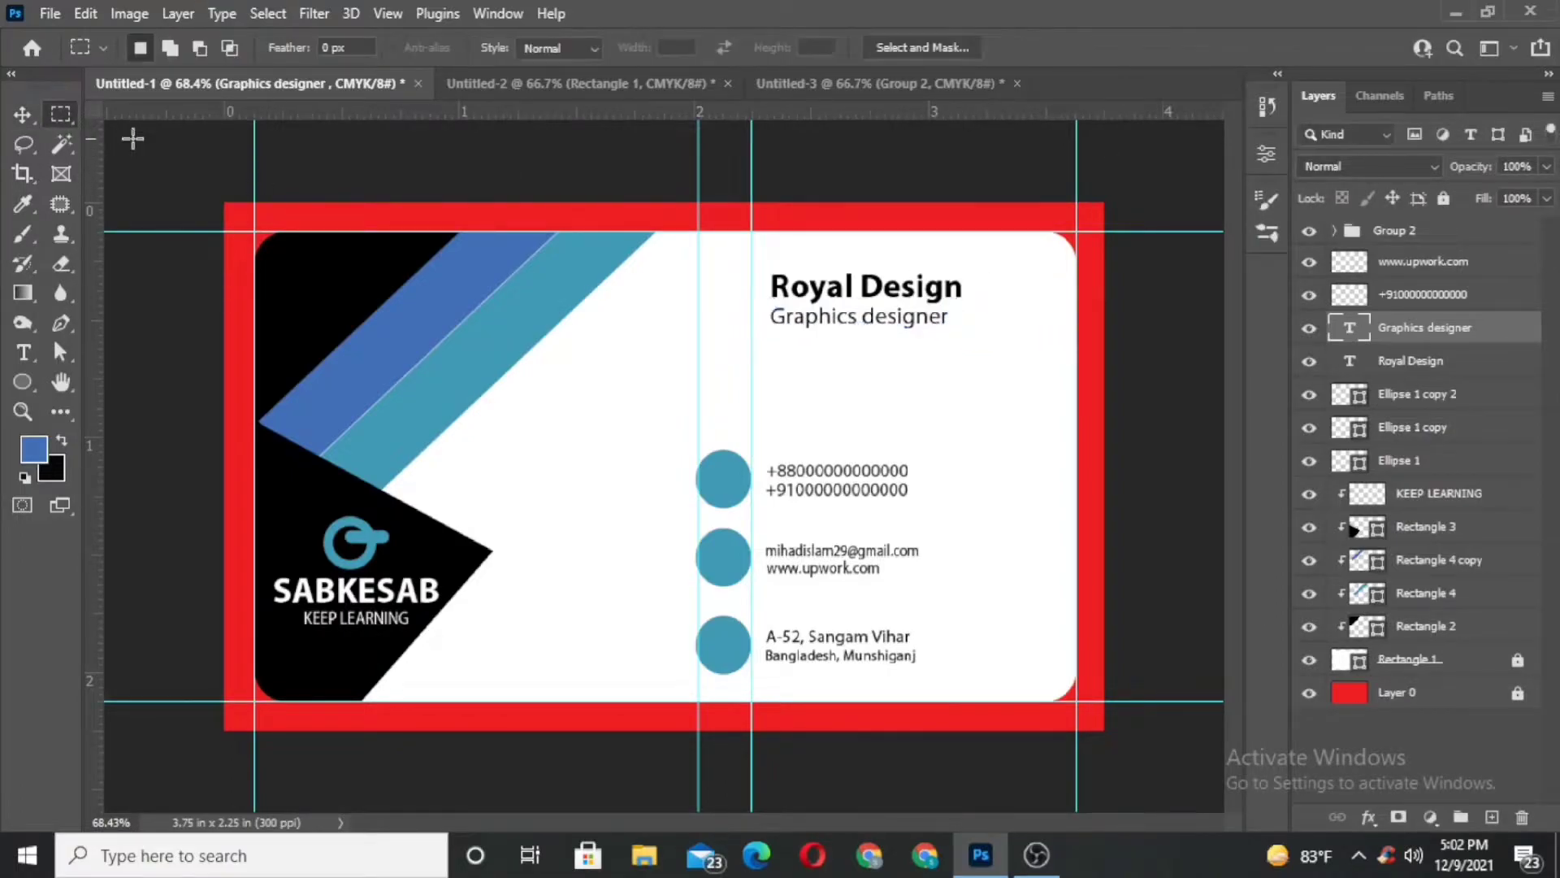
Draw a thin rectangle about 115 by 3 px below the "Graphics designer" text and fill it black.
{"action": "right_click", "coordinate": [23, 382]}
{"action": "left_click", "coordinate": [97, 382]}
{"action": "left_click_drag", "start_coordinate": [770, 342], "coordinate": [862, 344]}
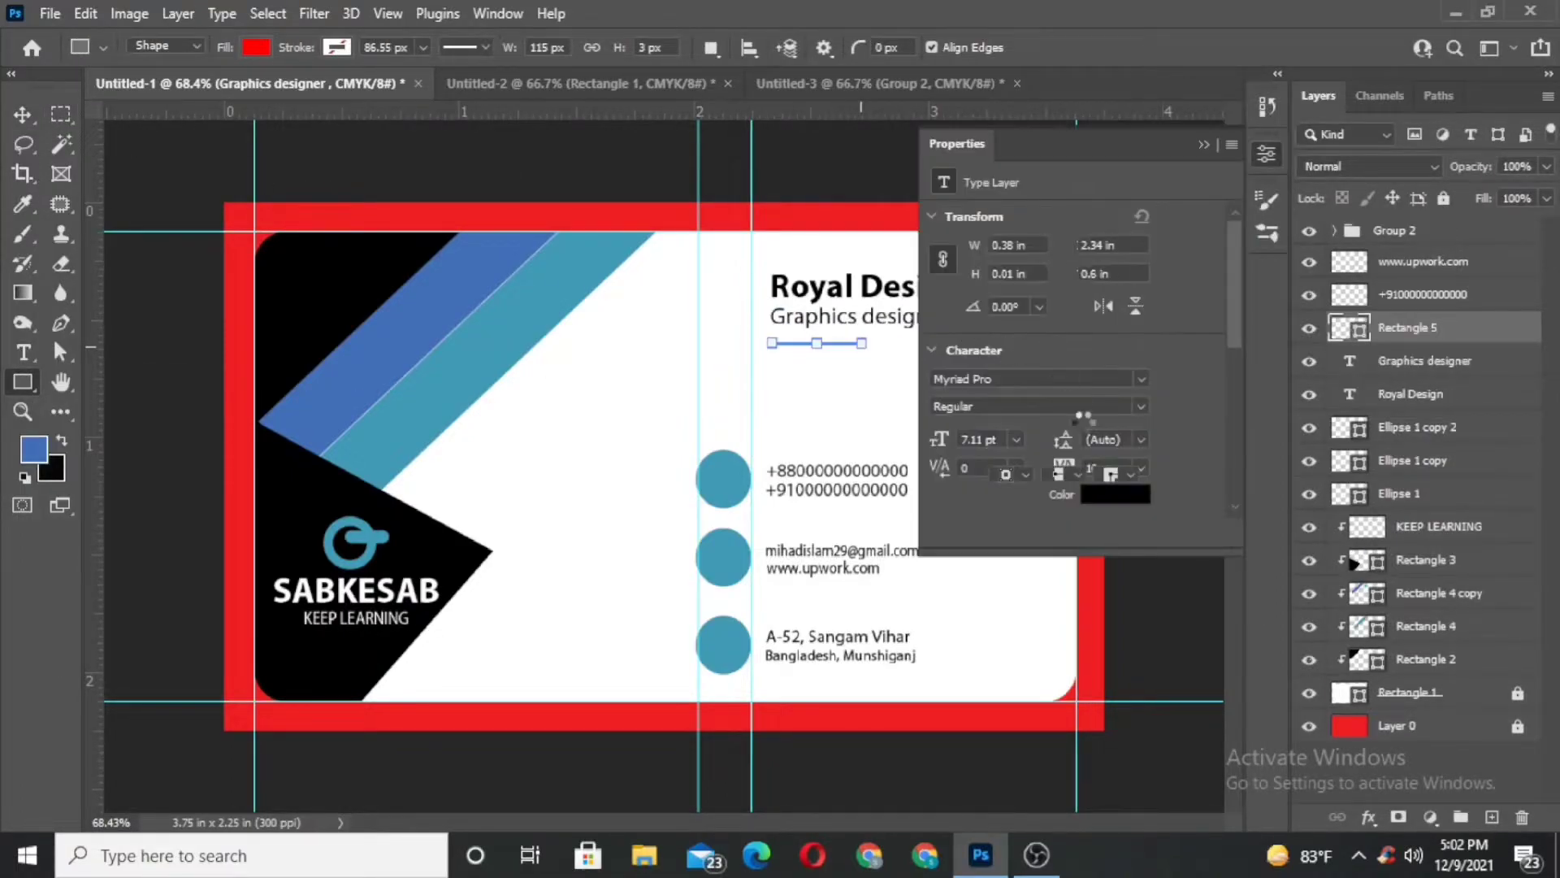
{"action": "left_click", "coordinate": [256, 47]}
{"action": "left_click", "coordinate": [1070, 63]}
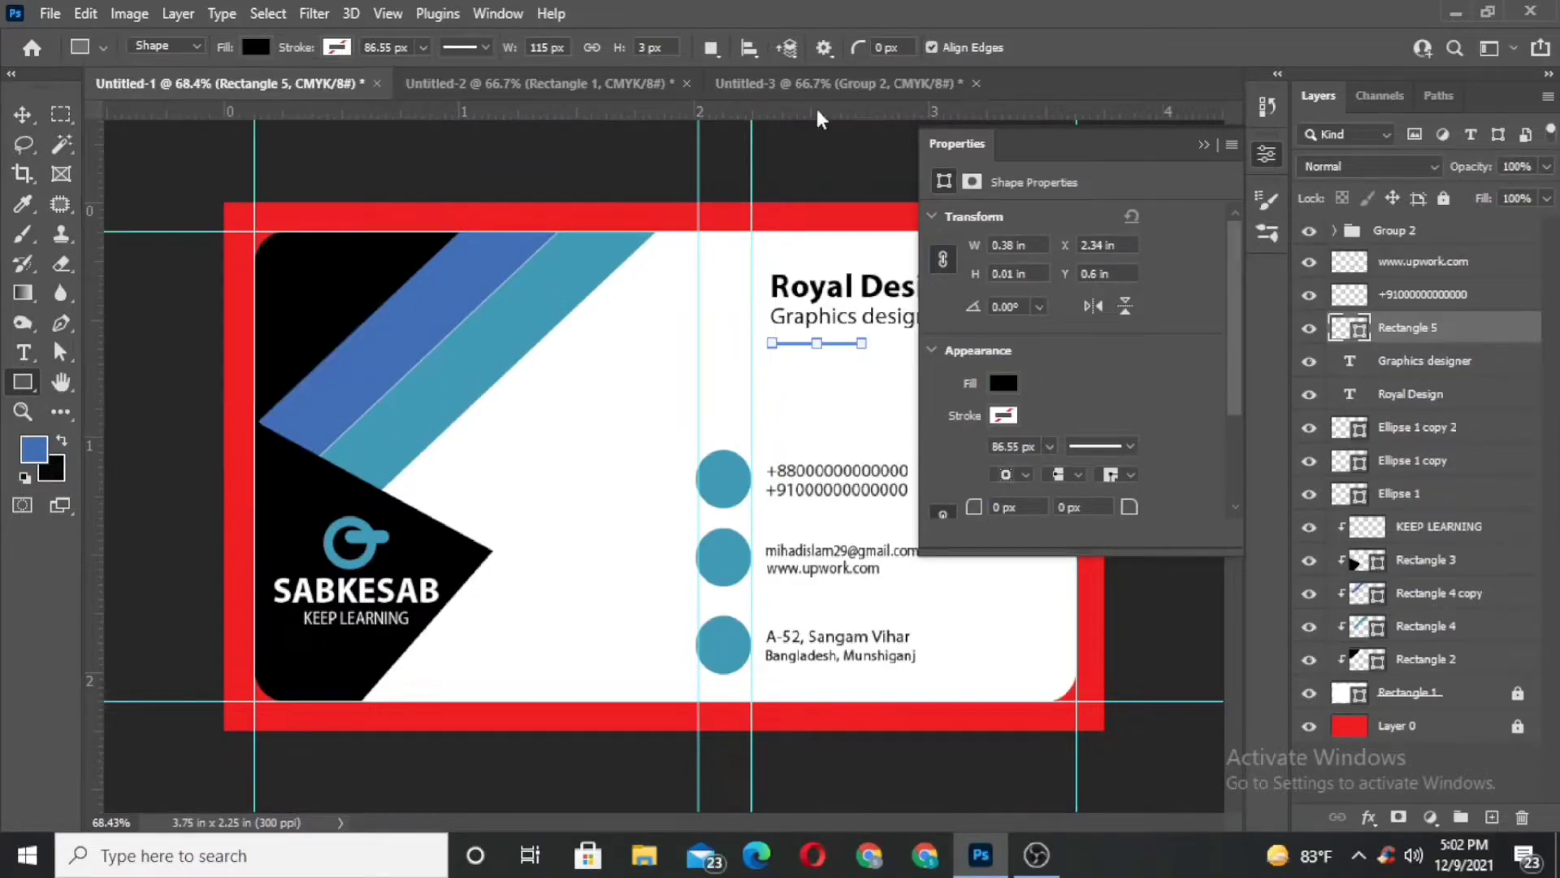
Move the black line up so it sits as an underline just beneath the word "Graphics".
{"action": "key", "text": "ctrl+plus"}
{"action": "key", "text": "ctrl+plus"}
{"action": "key", "text": "ctrl+plus"}
{"action": "key", "text": "ctrl+plus"}
{"action": "left_click_drag", "start_coordinate": [894, 163], "coordinate": [53, 785]}
{"action": "key", "text": "v"}
{"action": "left_click_drag", "start_coordinate": [615, 471], "coordinate": [598, 394]}
{"action": "left_click", "coordinate": [1204, 144]}
{"action": "key", "text": "m"}
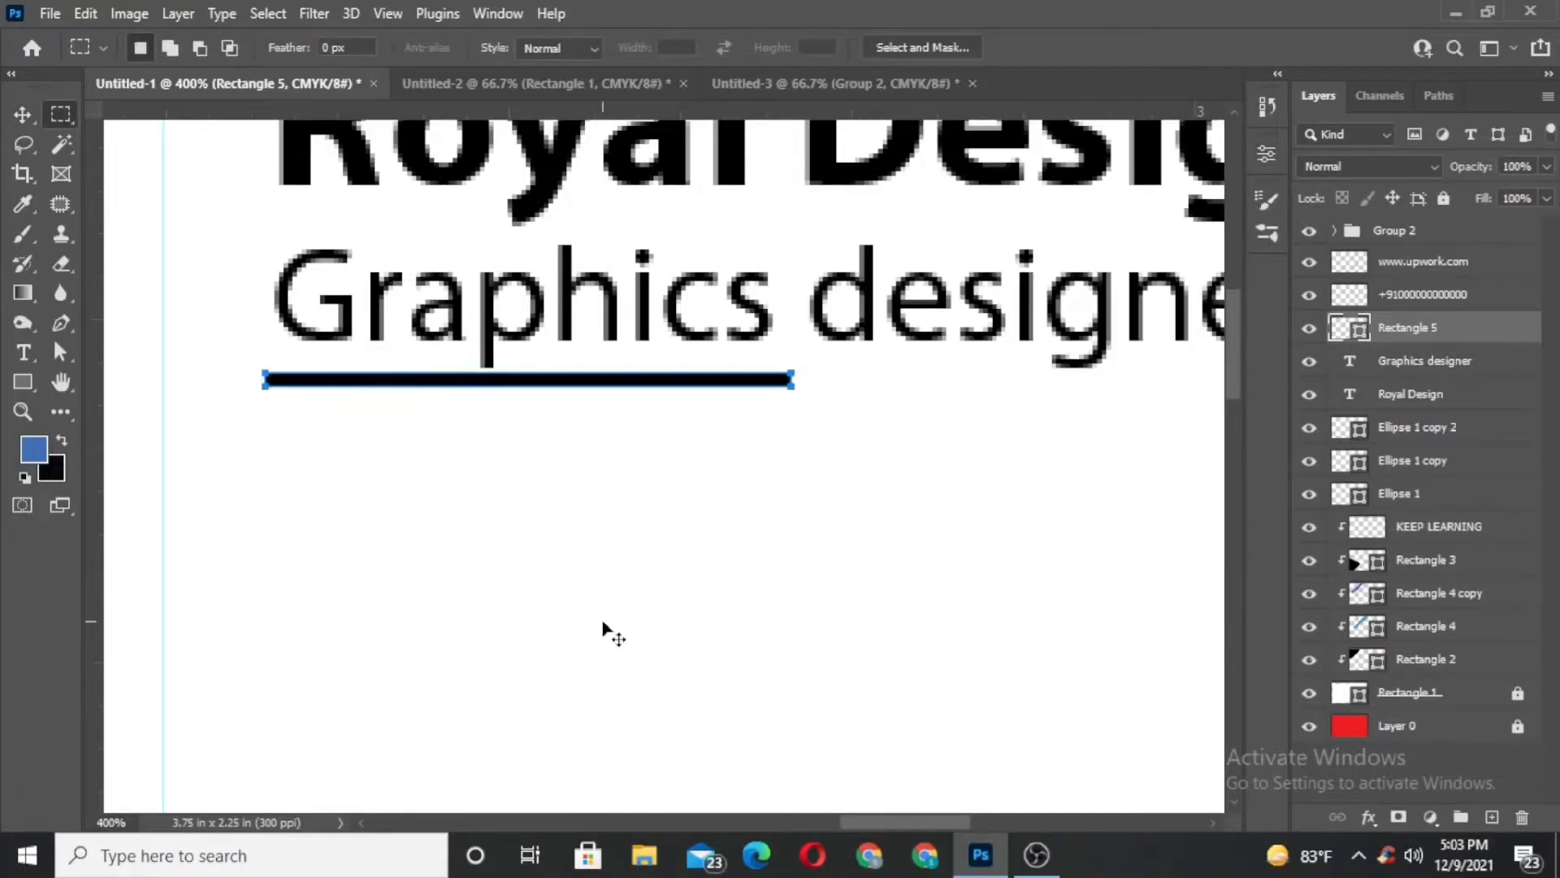
{"action": "key", "text": "ctrl+0"}
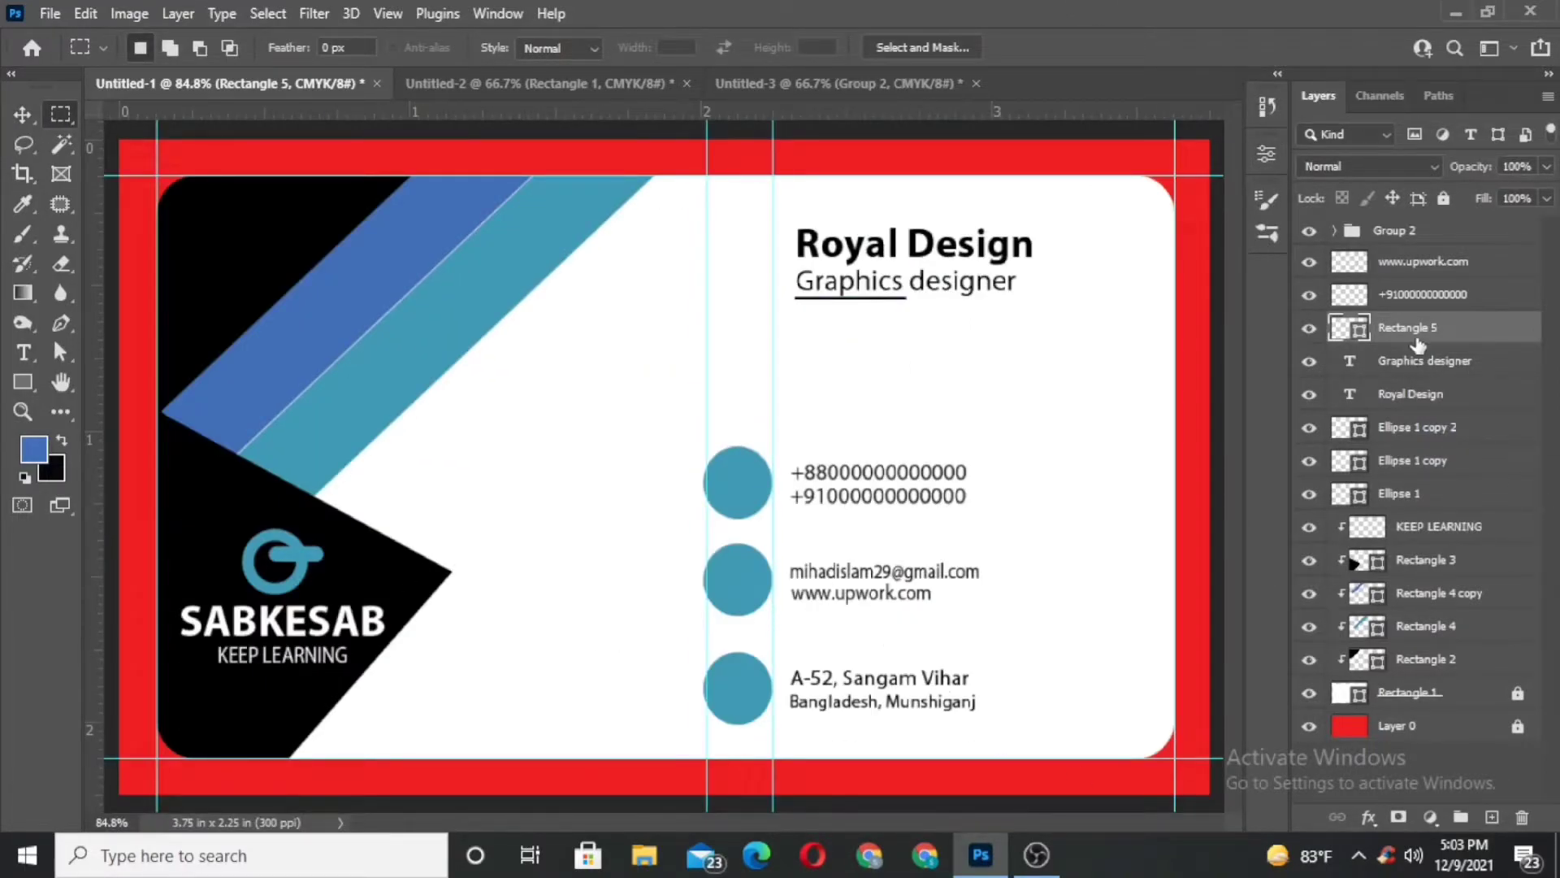
Merge the "Royal Design" text, the "Graphics designer" text and the underline into one layer.
{"action": "left_click", "coordinate": [16, 118]}
{"action": "left_click", "coordinate": [1468, 371], "text": "ctrl"}
{"action": "left_click", "coordinate": [1468, 389], "text": "ctrl"}
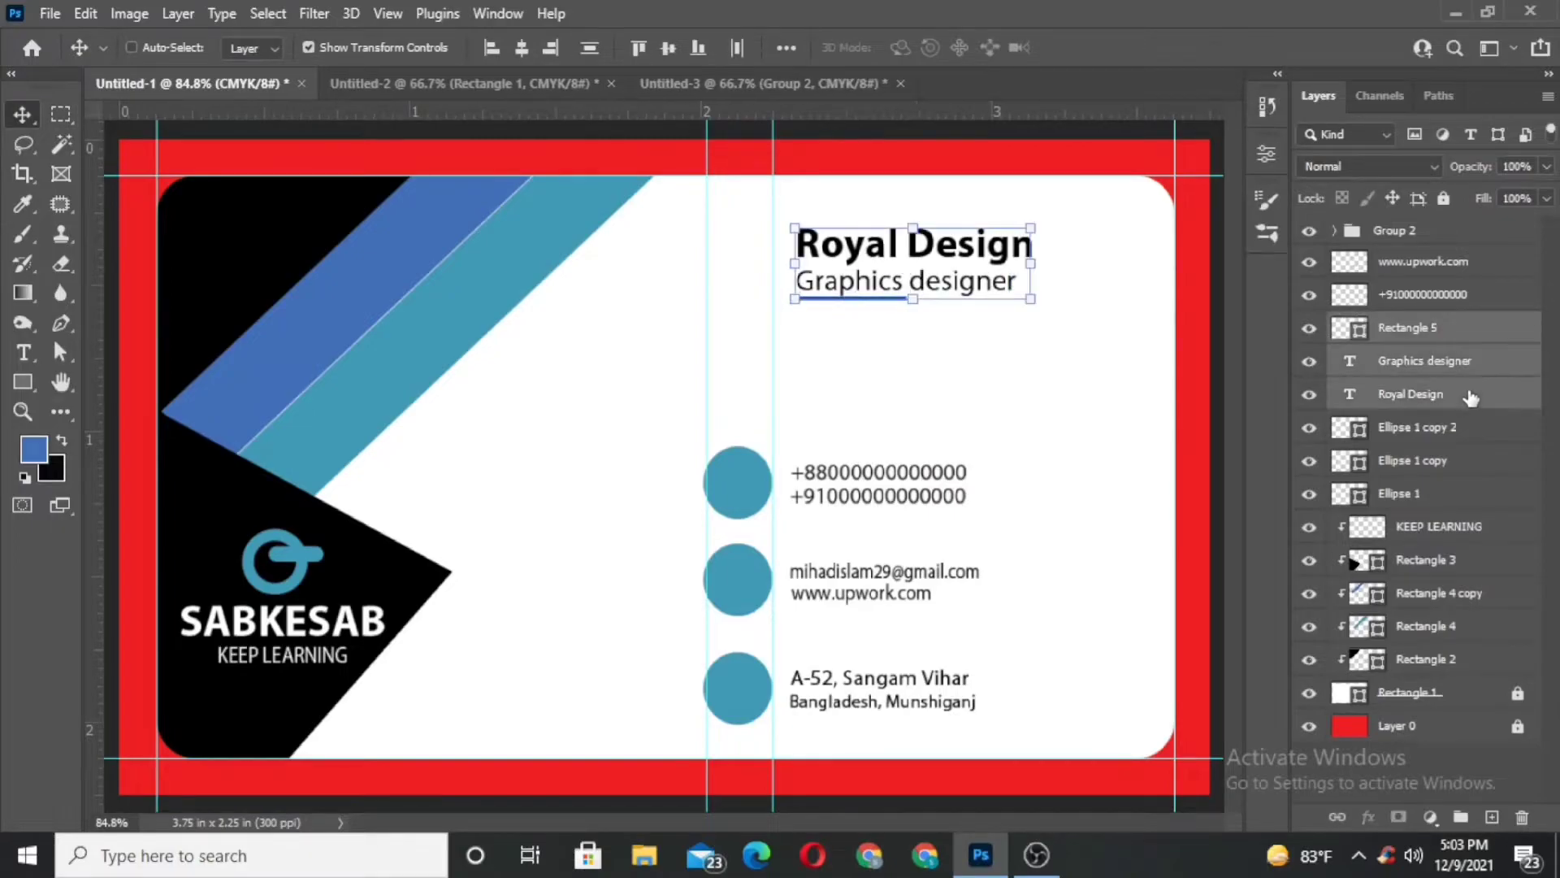
{"action": "key", "text": "ctrl+e"}
Enlarge the merged title block and move it down toward the contact details.
{"action": "key", "text": "ctrl+t"}
{"action": "left_click_drag", "start_coordinate": [1033, 301], "coordinate": [1080, 314]}
{"action": "left_click_drag", "start_coordinate": [995, 287], "coordinate": [993, 338]}
{"action": "left_click", "coordinate": [1132, 48]}
{"action": "key", "text": "m"}
Select the three teal circles together and nudge them up toward the title block.
{"action": "left_click", "coordinate": [1434, 374]}
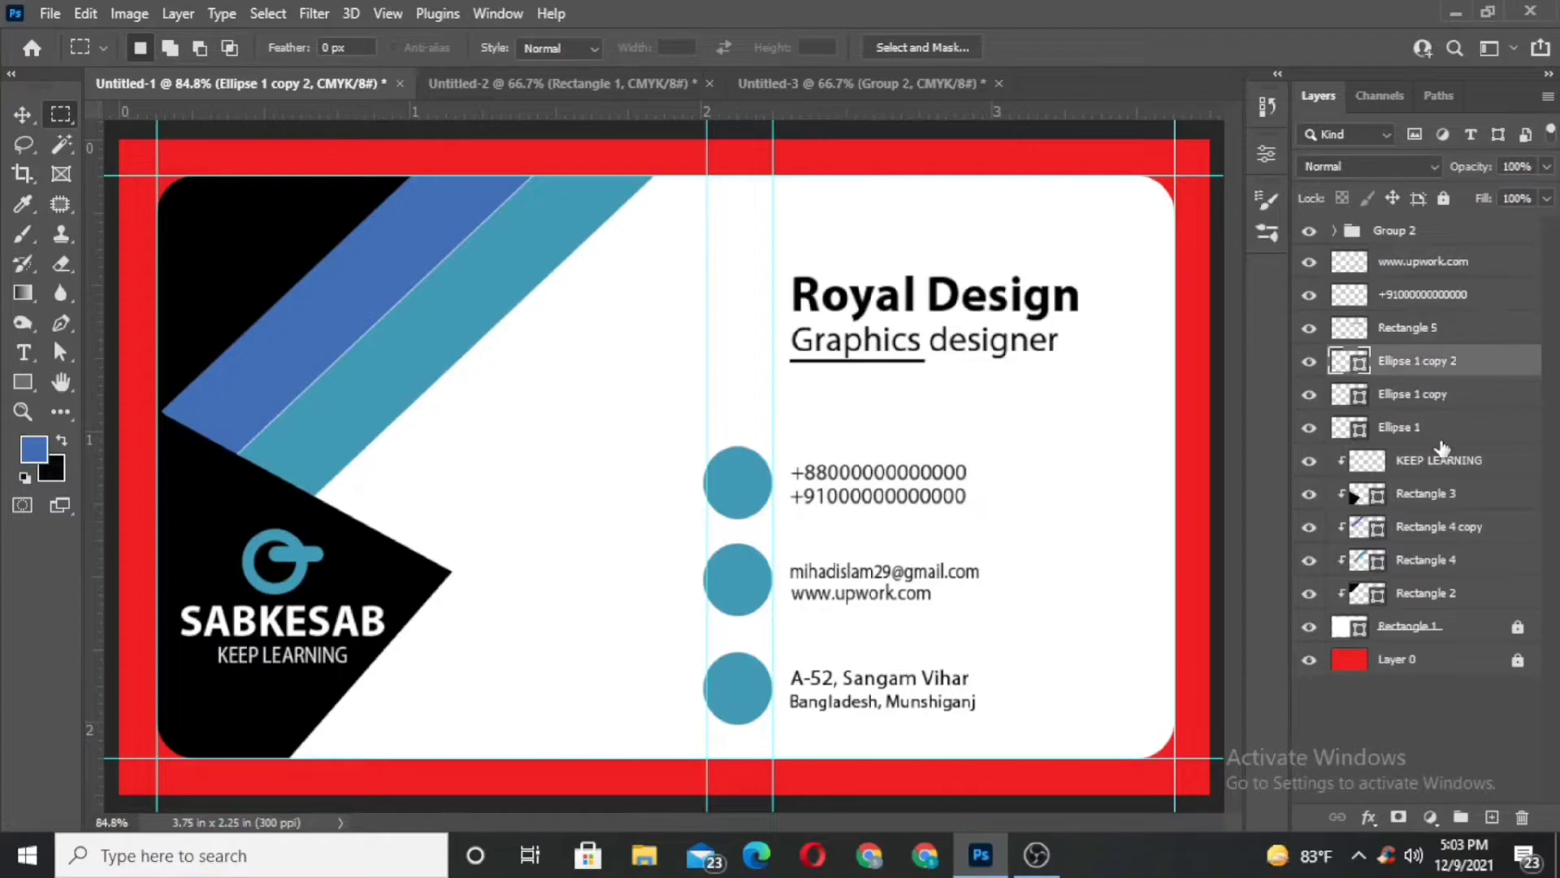
{"action": "left_click", "coordinate": [1430, 437], "text": "shift"}
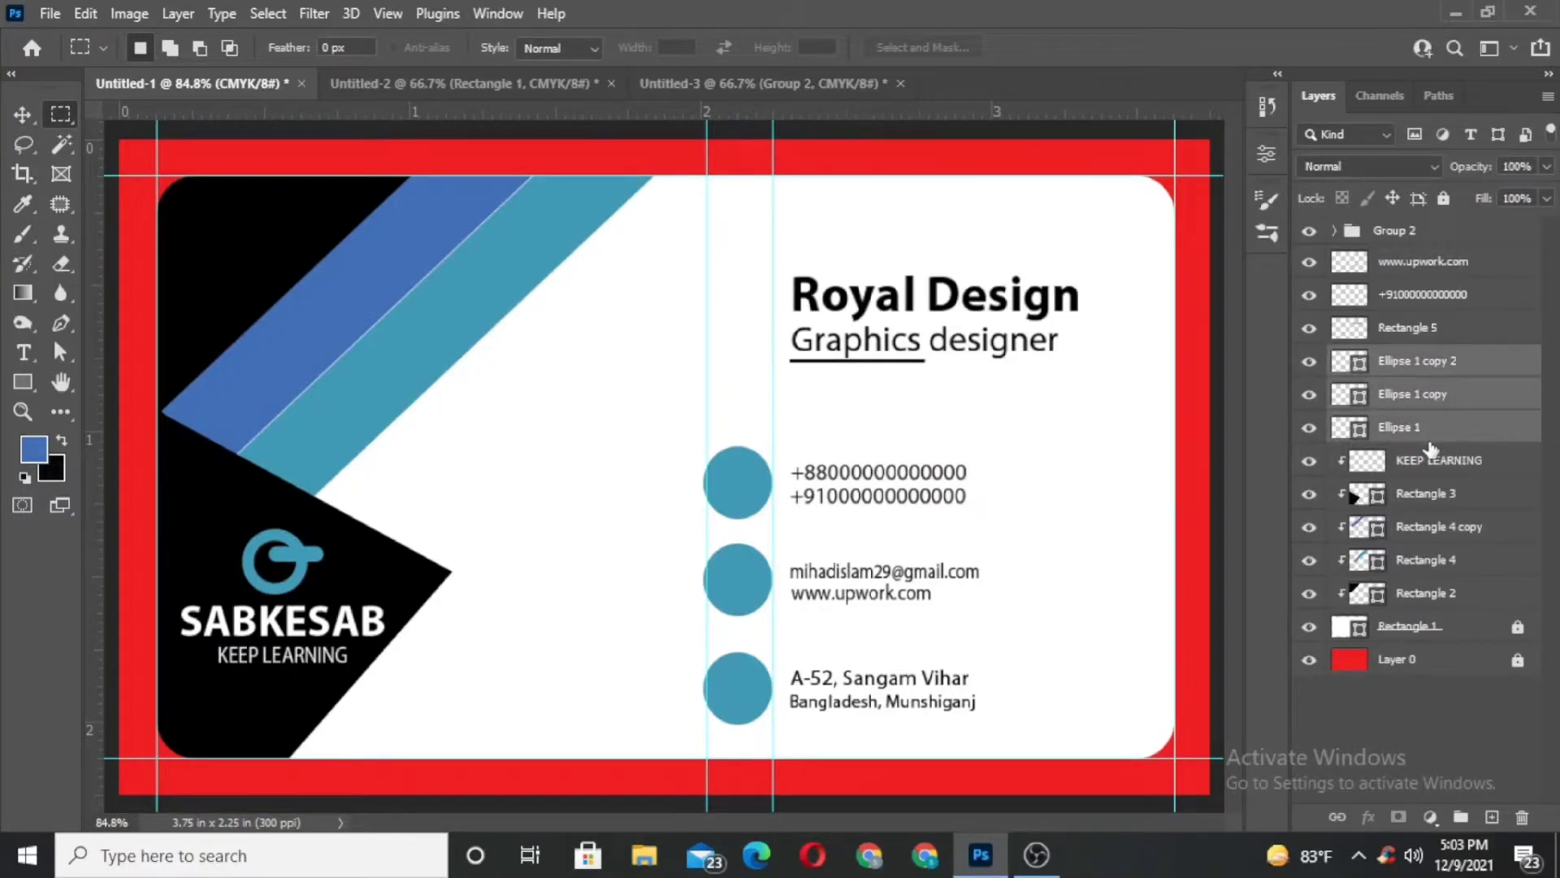
{"action": "key", "text": "v"}
{"action": "key", "text": "shift+Up"}
{"action": "key", "text": "shift+Up"}
{"action": "key", "text": "shift+Up"}
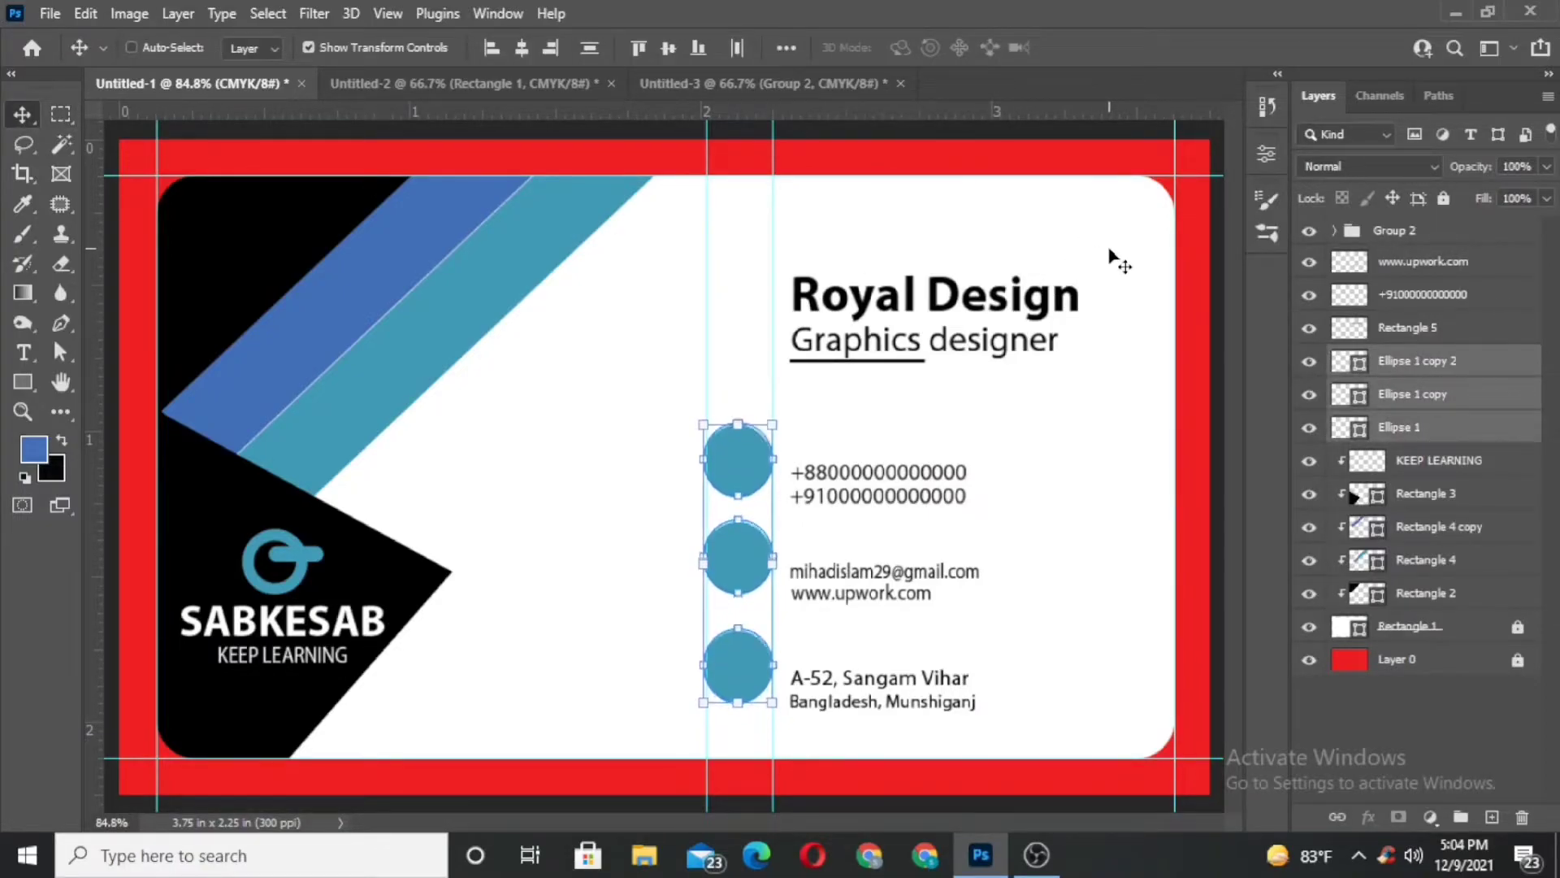
Select the phone, e-mail and address text layers together and nudge them up level with the circles.
{"action": "left_click", "coordinate": [1454, 298]}
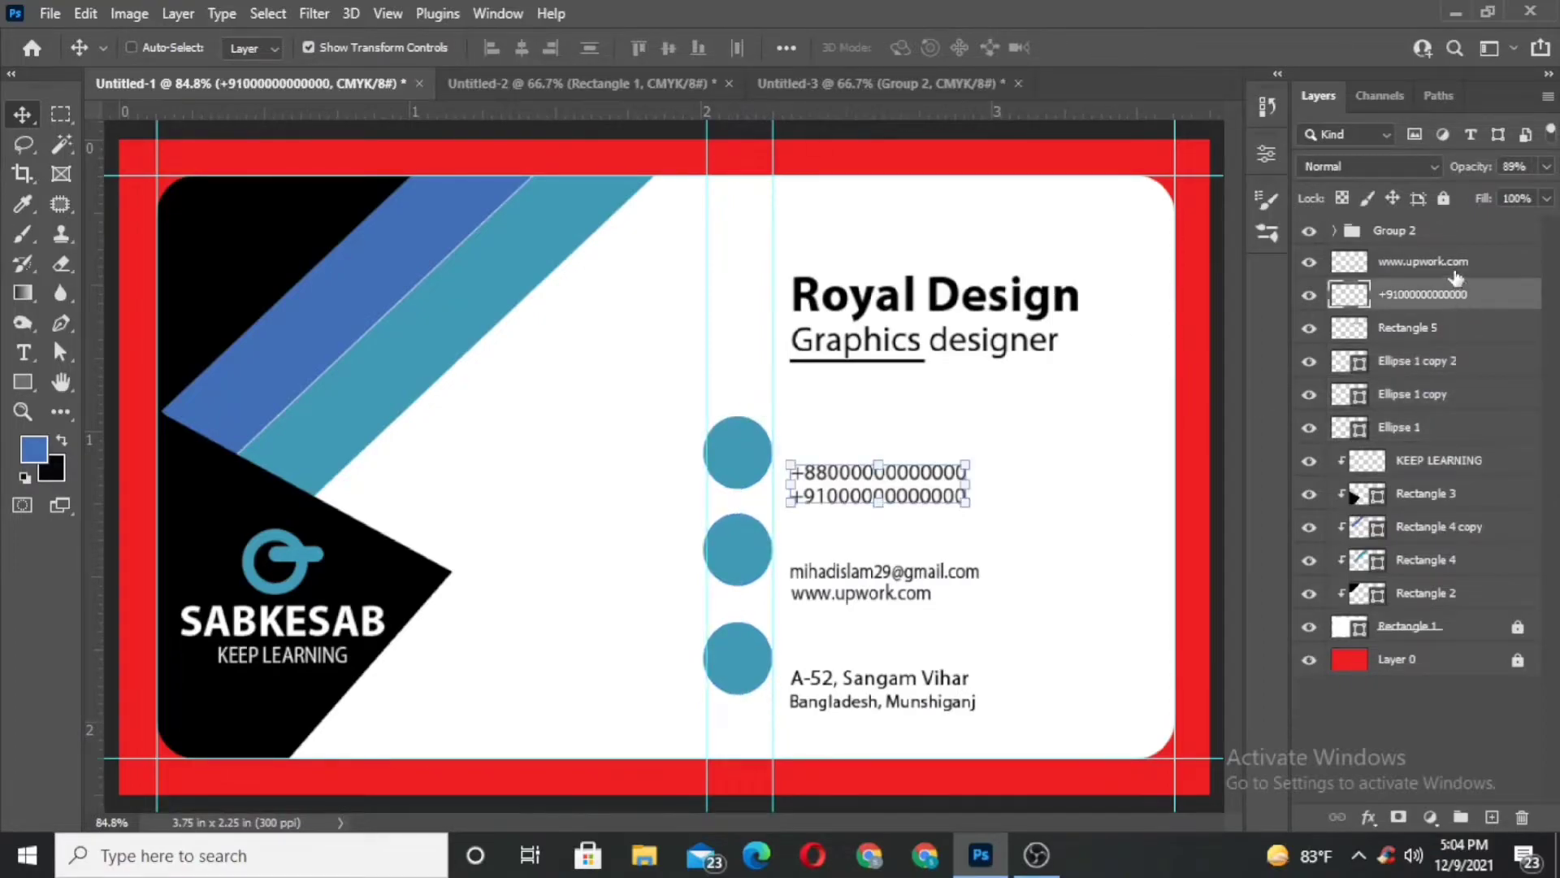
{"action": "left_click", "coordinate": [1454, 244], "text": "shift"}
{"action": "key", "text": "shift+Up"}
{"action": "key", "text": "shift+Up"}
{"action": "key", "text": "shift+Up"}
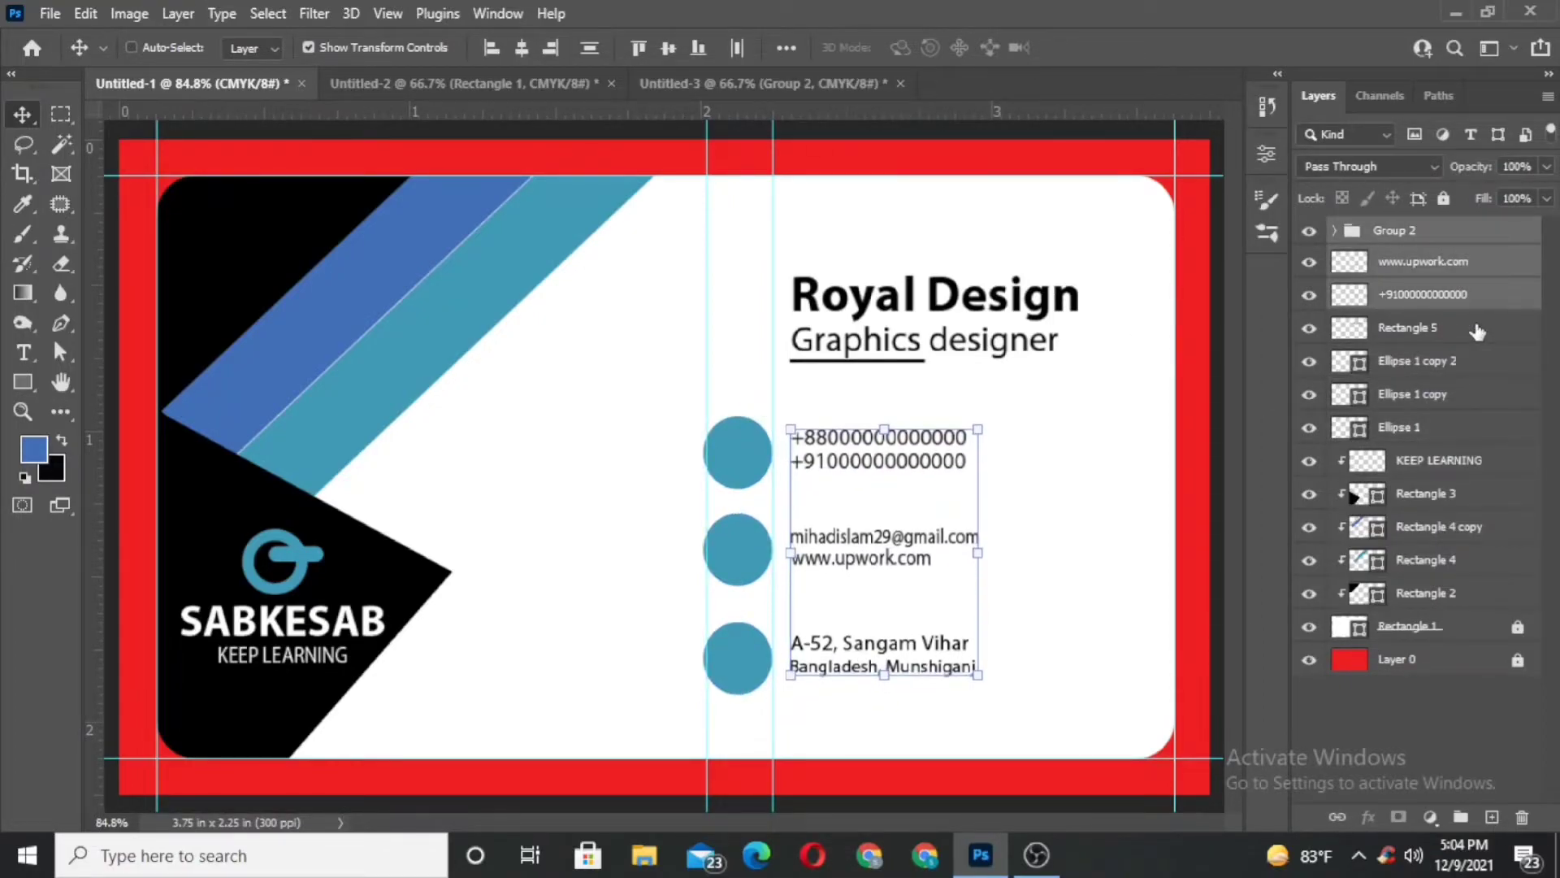
{"action": "left_click", "coordinate": [65, 119]}
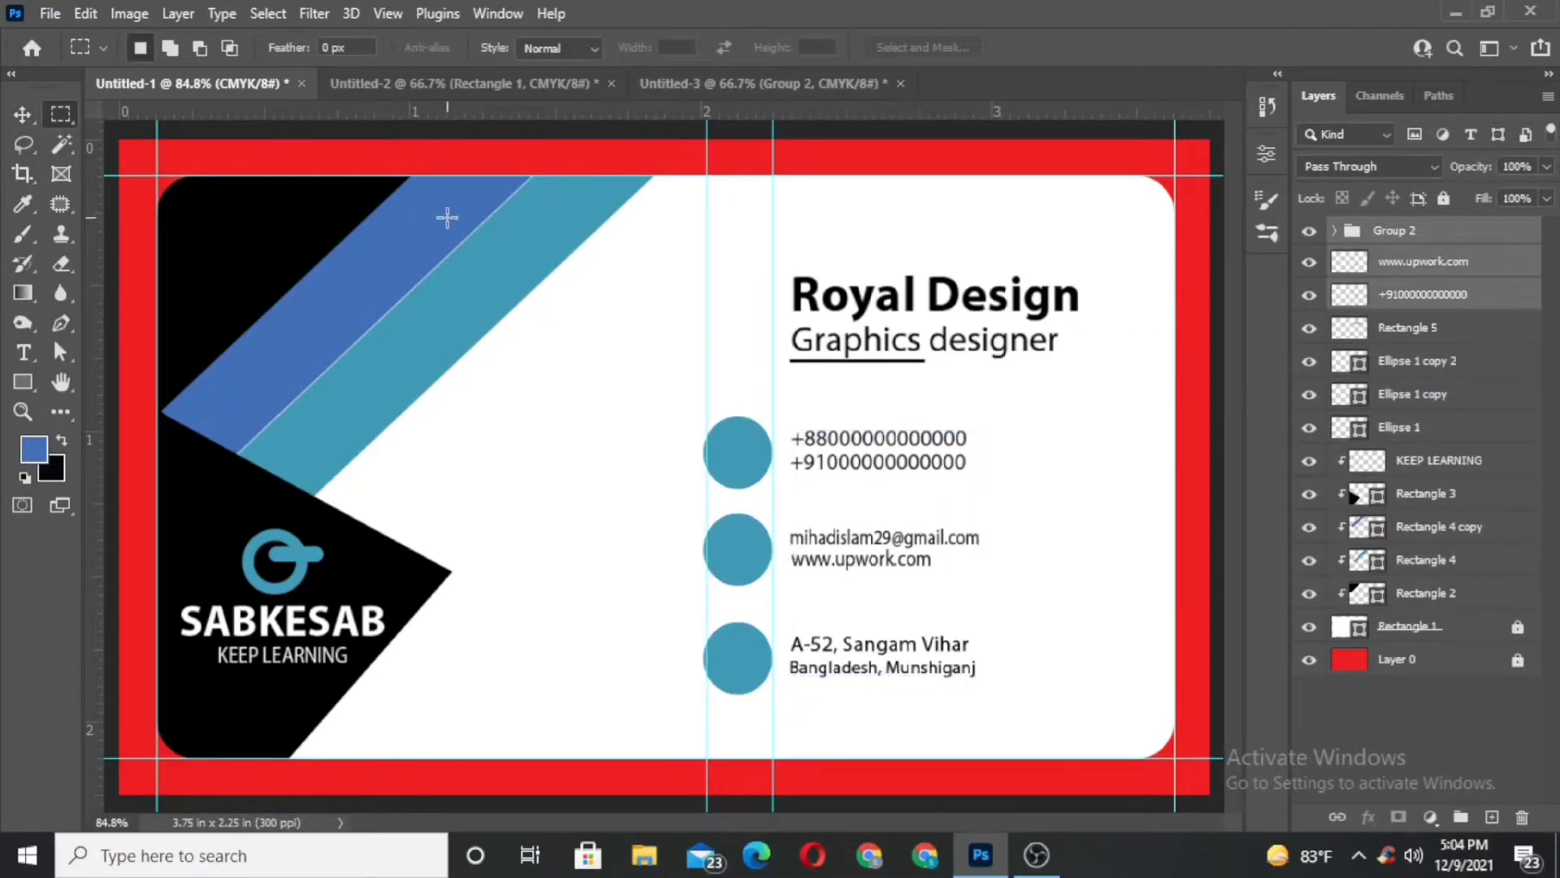
Scale the title block to about 105.82% and move it left, above the circles.
{"action": "left_click", "coordinate": [1391, 329]}
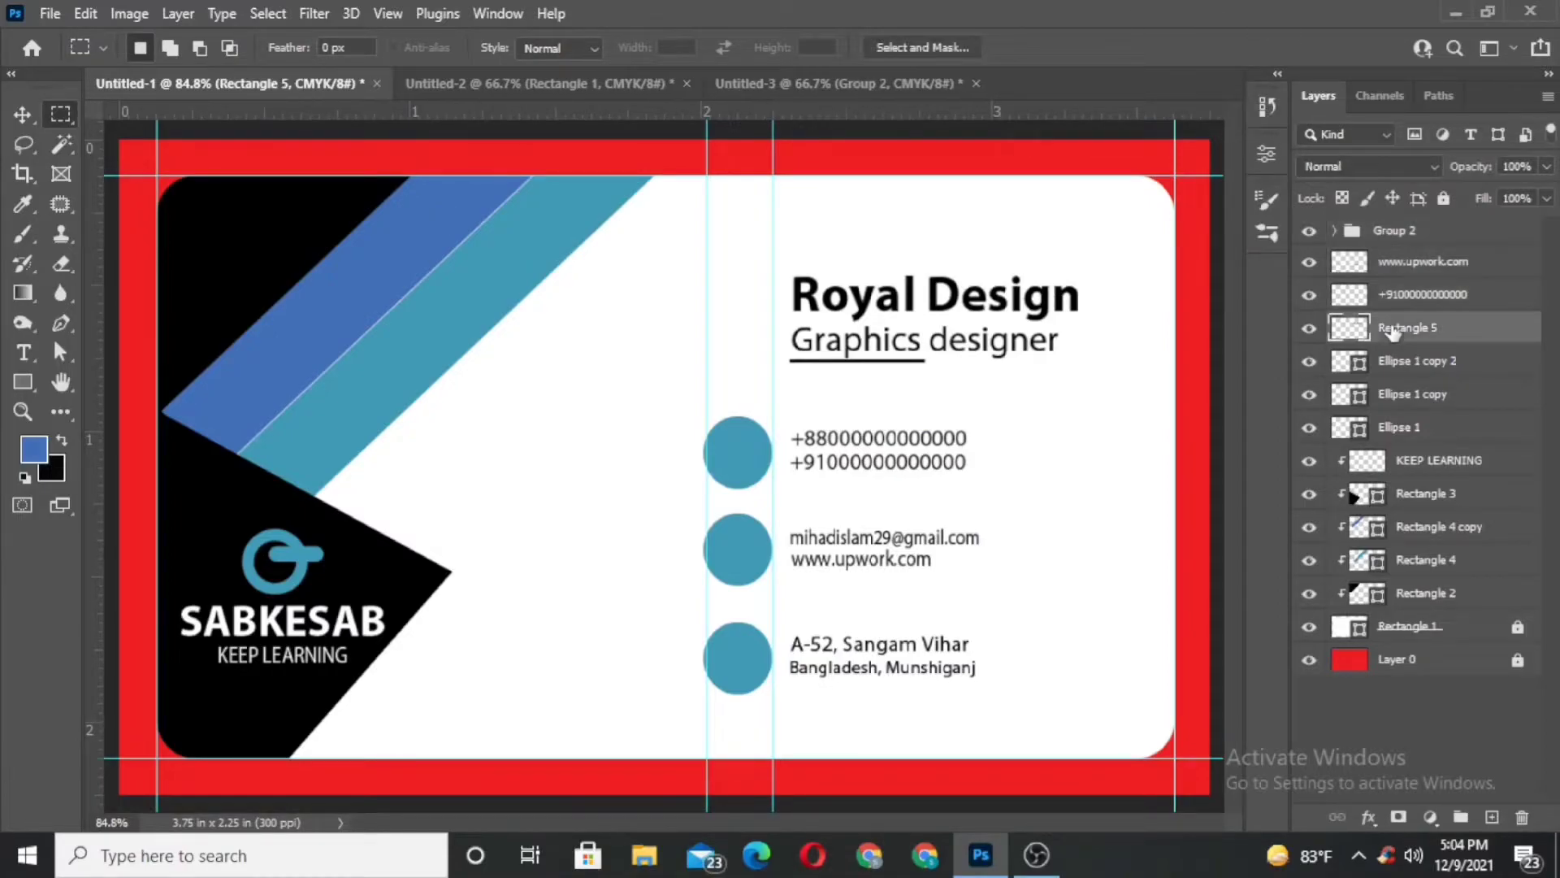
{"action": "key", "text": "v"}
{"action": "left_click_drag", "start_coordinate": [1081, 273], "coordinate": [1094, 273]}
{"action": "left_click_drag", "start_coordinate": [971, 317], "coordinate": [920, 313]}
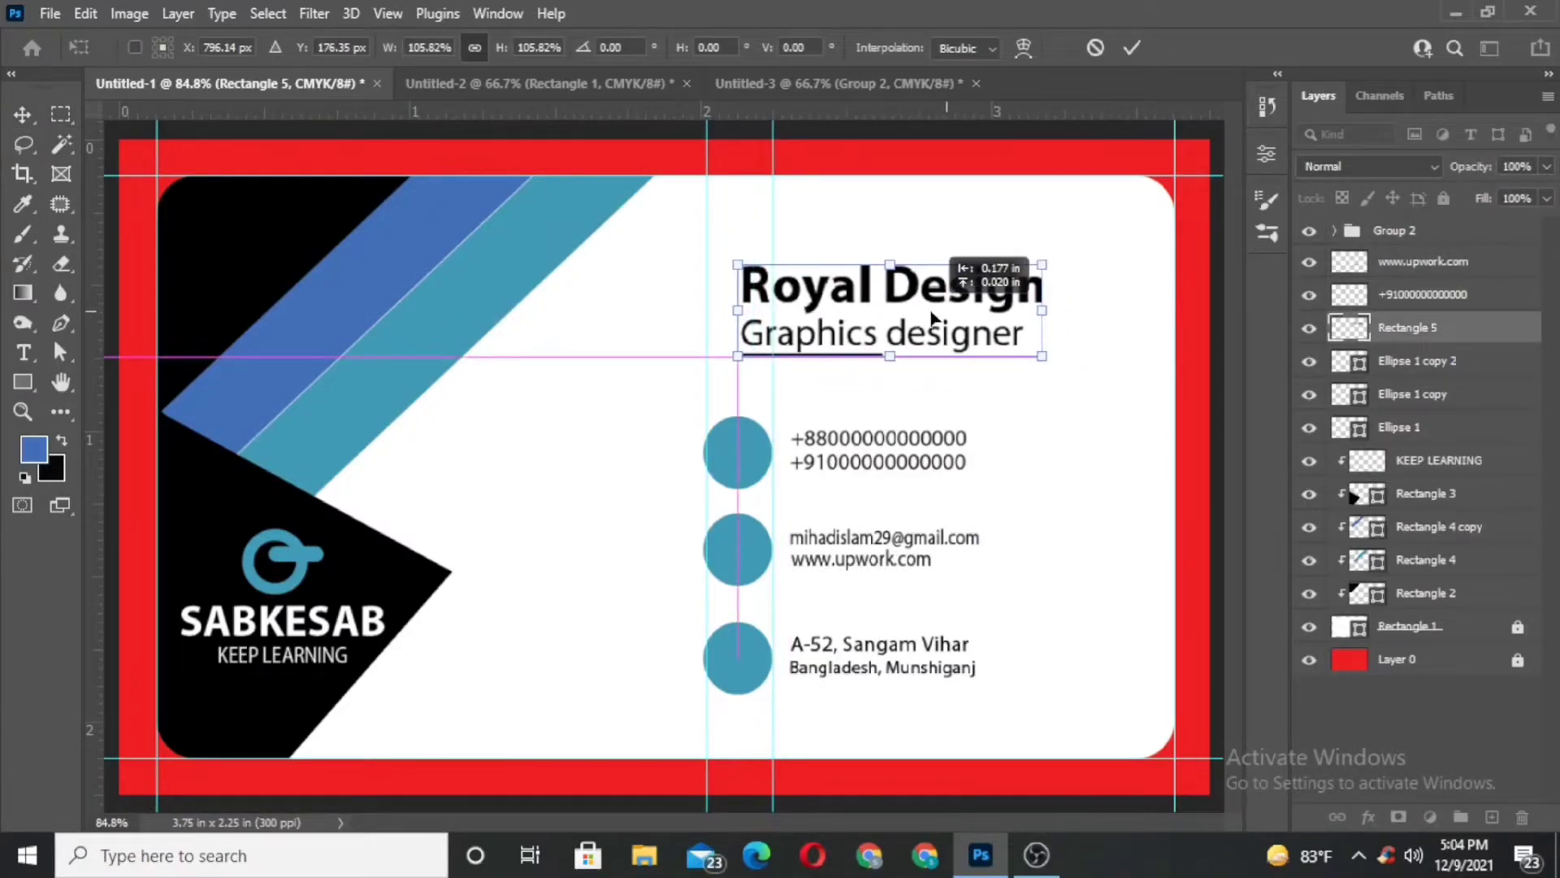
{"action": "left_click", "coordinate": [1132, 47]}
Select the three circles with the contact text and nudge them right until they line up with the title's left edge.
{"action": "left_click", "coordinate": [1393, 361]}
{"action": "left_click", "coordinate": [1398, 427], "text": "shift"}
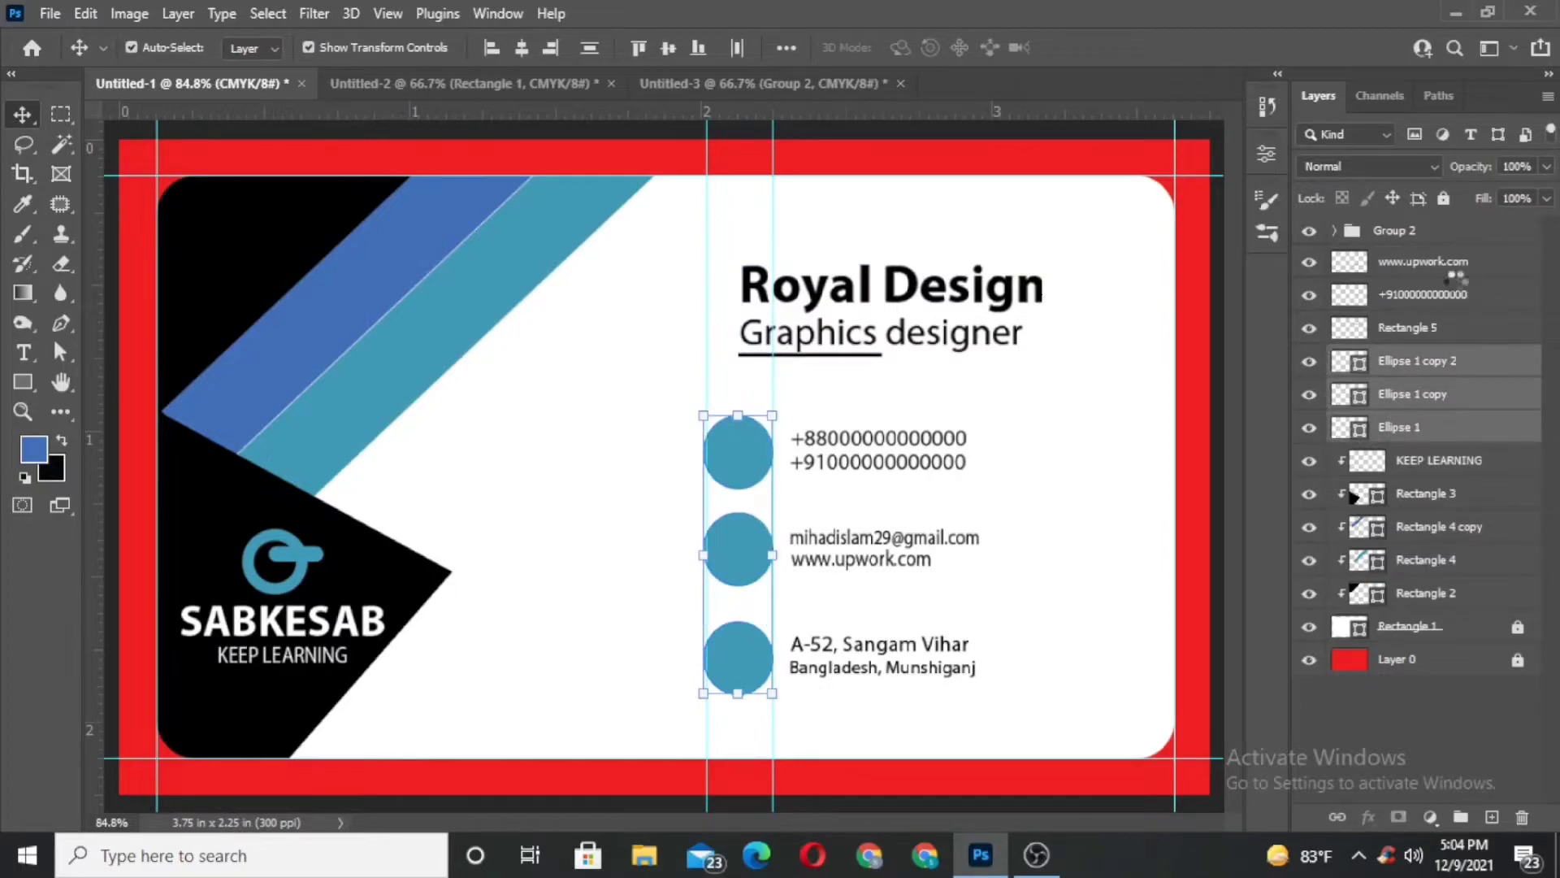
{"action": "left_click", "coordinate": [1422, 295], "text": "ctrl"}
{"action": "left_click", "coordinate": [1394, 230], "text": "shift"}
{"action": "key", "text": "Right"}
{"action": "key", "text": "Right"}
{"action": "key", "text": "Right"}
{"action": "key", "text": "Right"}
{"action": "key", "text": "Right"}
{"action": "key", "text": "Right"}
{"action": "key", "text": "Right"}
{"action": "key", "text": "Right"}
{"action": "key", "text": "Right"}
{"action": "key", "text": "Right"}
{"action": "key", "text": "Right"}
{"action": "key", "text": "Right"}
{"action": "key", "text": "Right"}
{"action": "key", "text": "Right"}
{"action": "key", "text": "Right"}
{"action": "key", "text": "Right"}
{"action": "key", "text": "Right"}
{"action": "key", "text": "Right"}
{"action": "key", "text": "Right"}
{"action": "key", "text": "Right"}
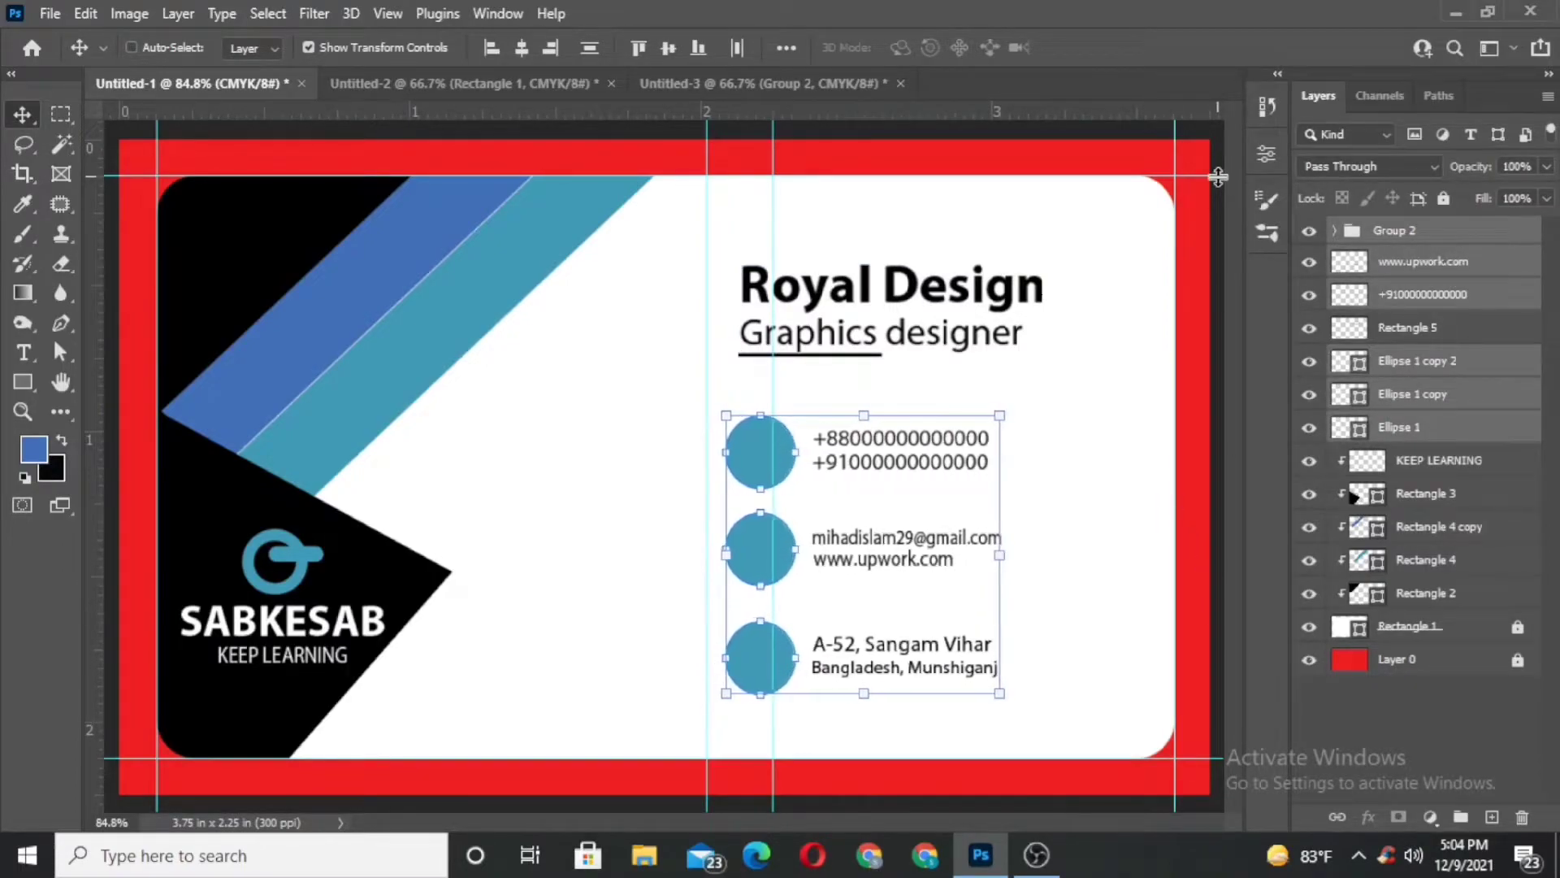
Move the two inner vertical guides to the left and right edges of the circles.
{"action": "left_click_drag", "start_coordinate": [705, 342], "coordinate": [735, 360]}
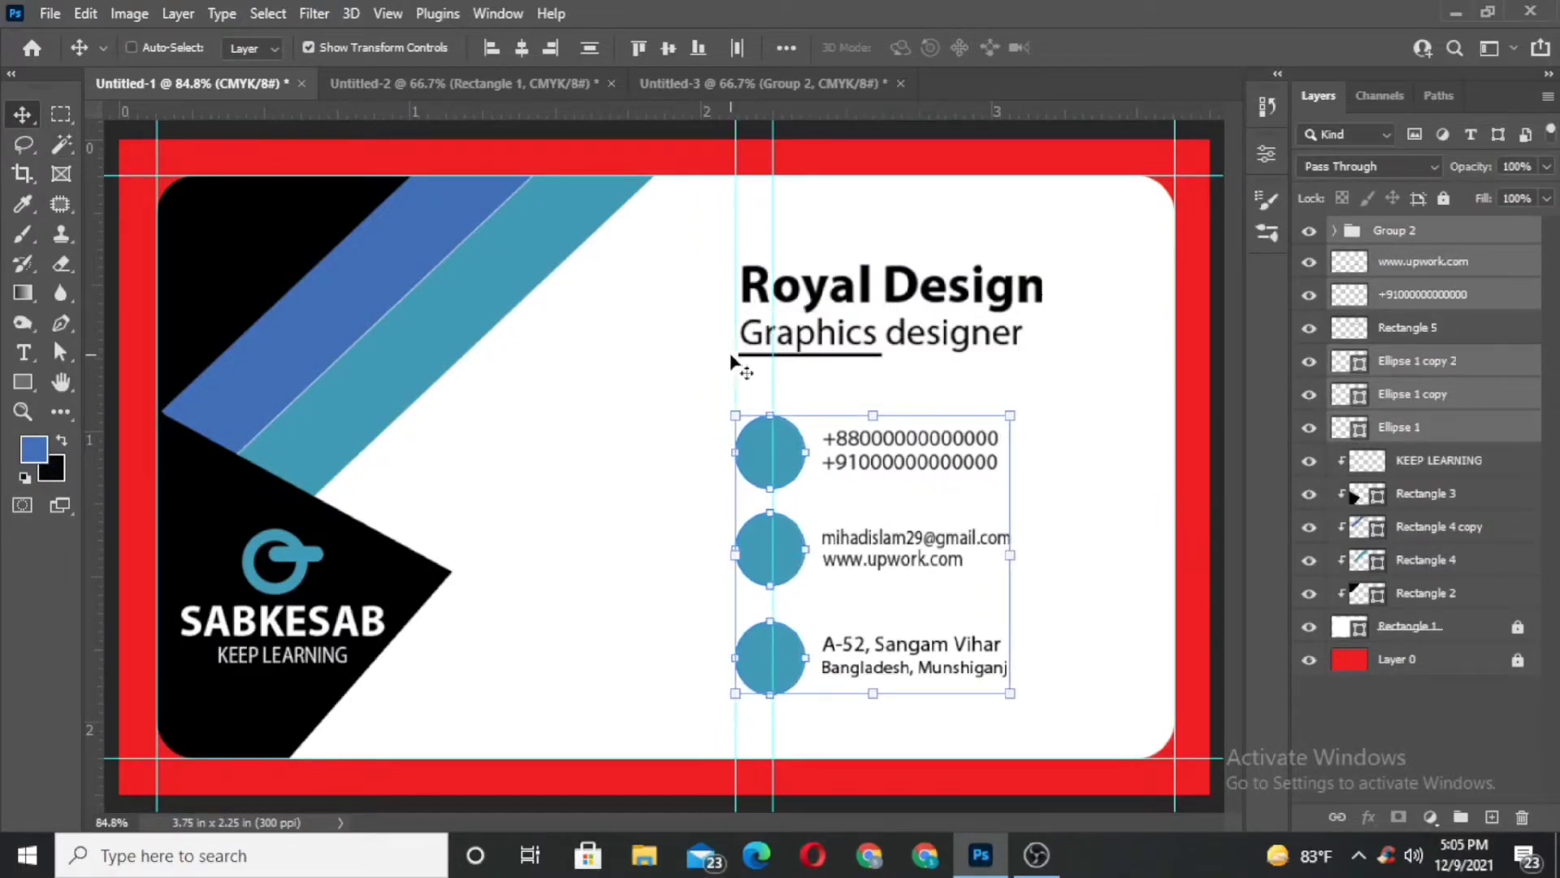
{"action": "left_click", "coordinate": [65, 114]}
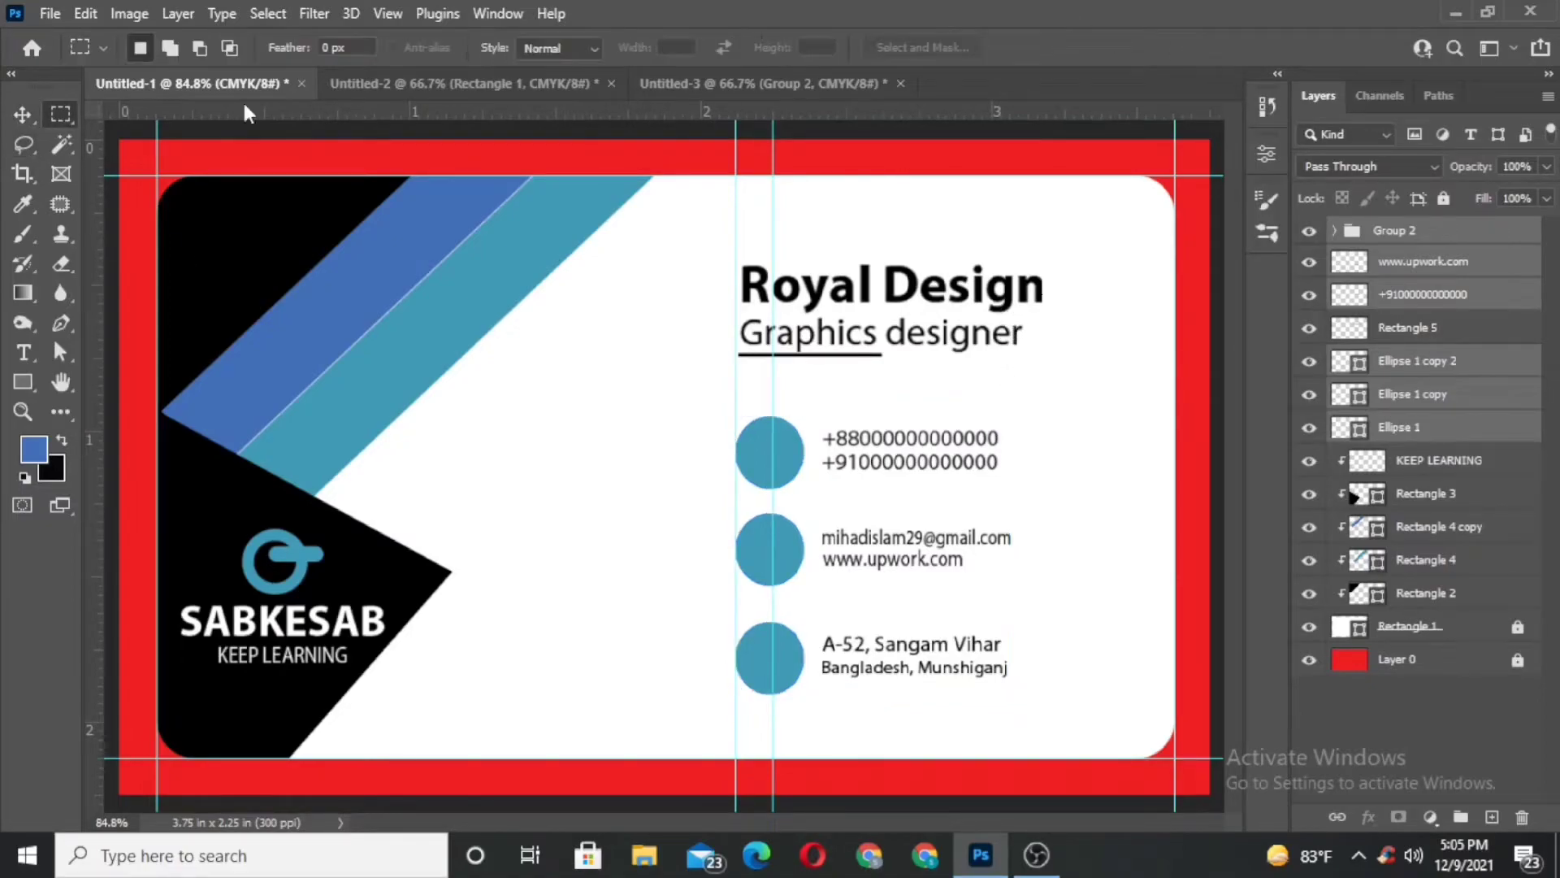
{"action": "left_click", "coordinate": [1345, 686]}
{"action": "key", "text": "v"}
{"action": "left_click_drag", "start_coordinate": [774, 301], "coordinate": [807, 303]}
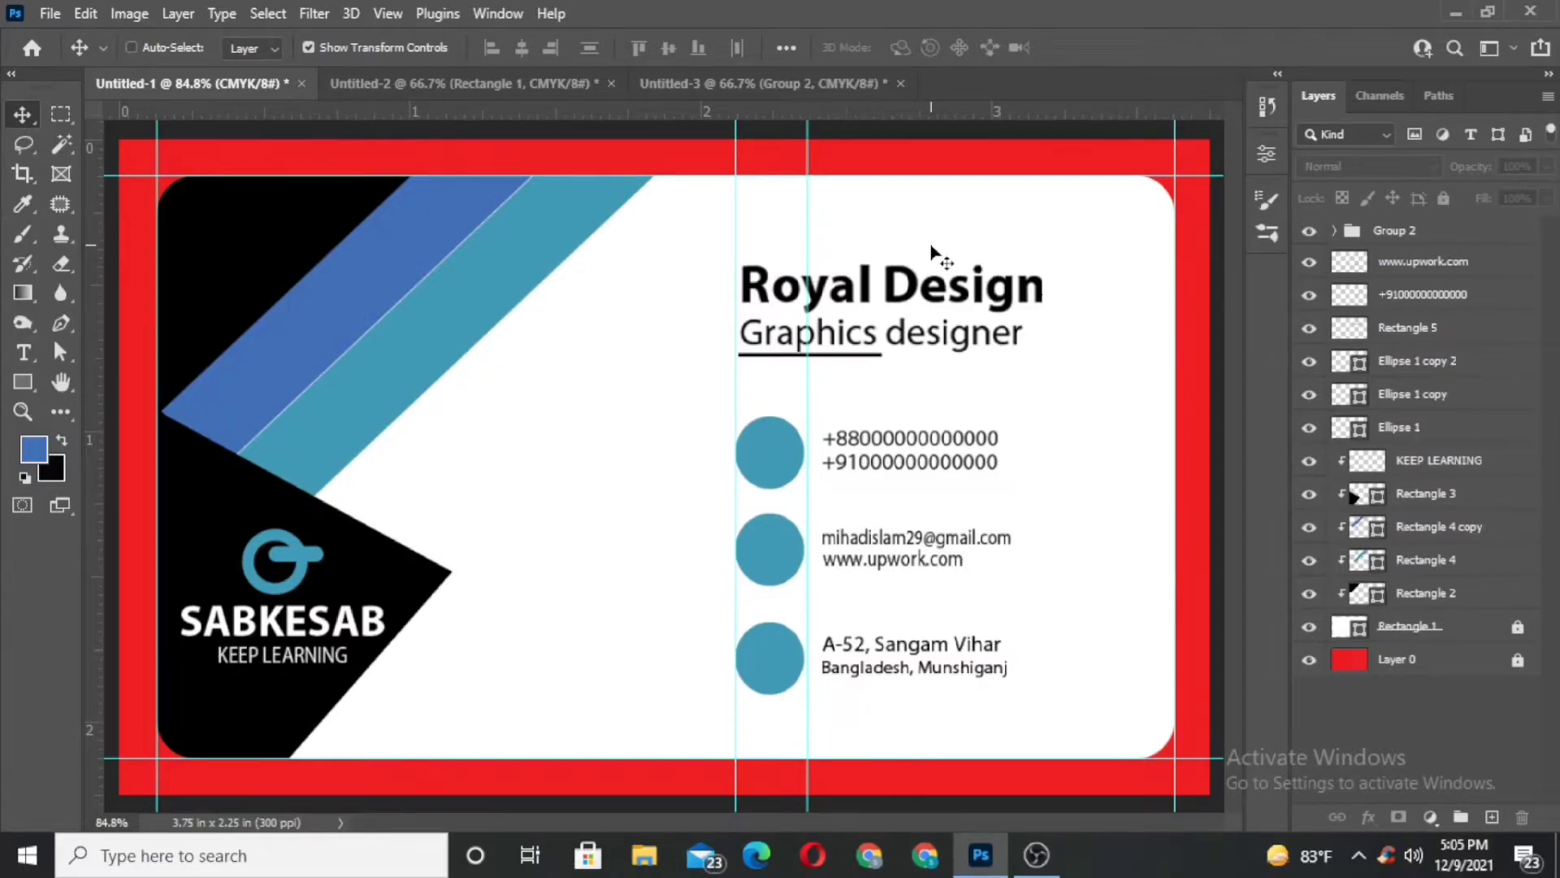
Select the logo layer and the black Rectangle 3 shape, nudge them up and scale them to about 102.56%.
{"action": "left_click", "coordinate": [1475, 503]}
{"action": "left_click", "coordinate": [1488, 471], "text": "ctrl"}
{"action": "key", "text": "Up"}
{"action": "key", "text": "Up"}
{"action": "key", "text": "Up"}
{"action": "key", "text": "Up"}
{"action": "key", "text": "Up"}
{"action": "key", "text": "Up"}
{"action": "key", "text": "Up"}
{"action": "key", "text": "Up"}
{"action": "key", "text": "Up"}
{"action": "key", "text": "Up"}
{"action": "key", "text": "Up"}
{"action": "key", "text": "Up"}
{"action": "key", "text": "Up"}
{"action": "key", "text": "Up"}
{"action": "key", "text": "Up"}
{"action": "key", "text": "Up"}
{"action": "key", "text": "Up"}
{"action": "key", "text": "Up"}
{"action": "key", "text": "Up"}
{"action": "key", "text": "Up"}
{"action": "left_click_drag", "start_coordinate": [460, 335], "coordinate": [475, 329]}
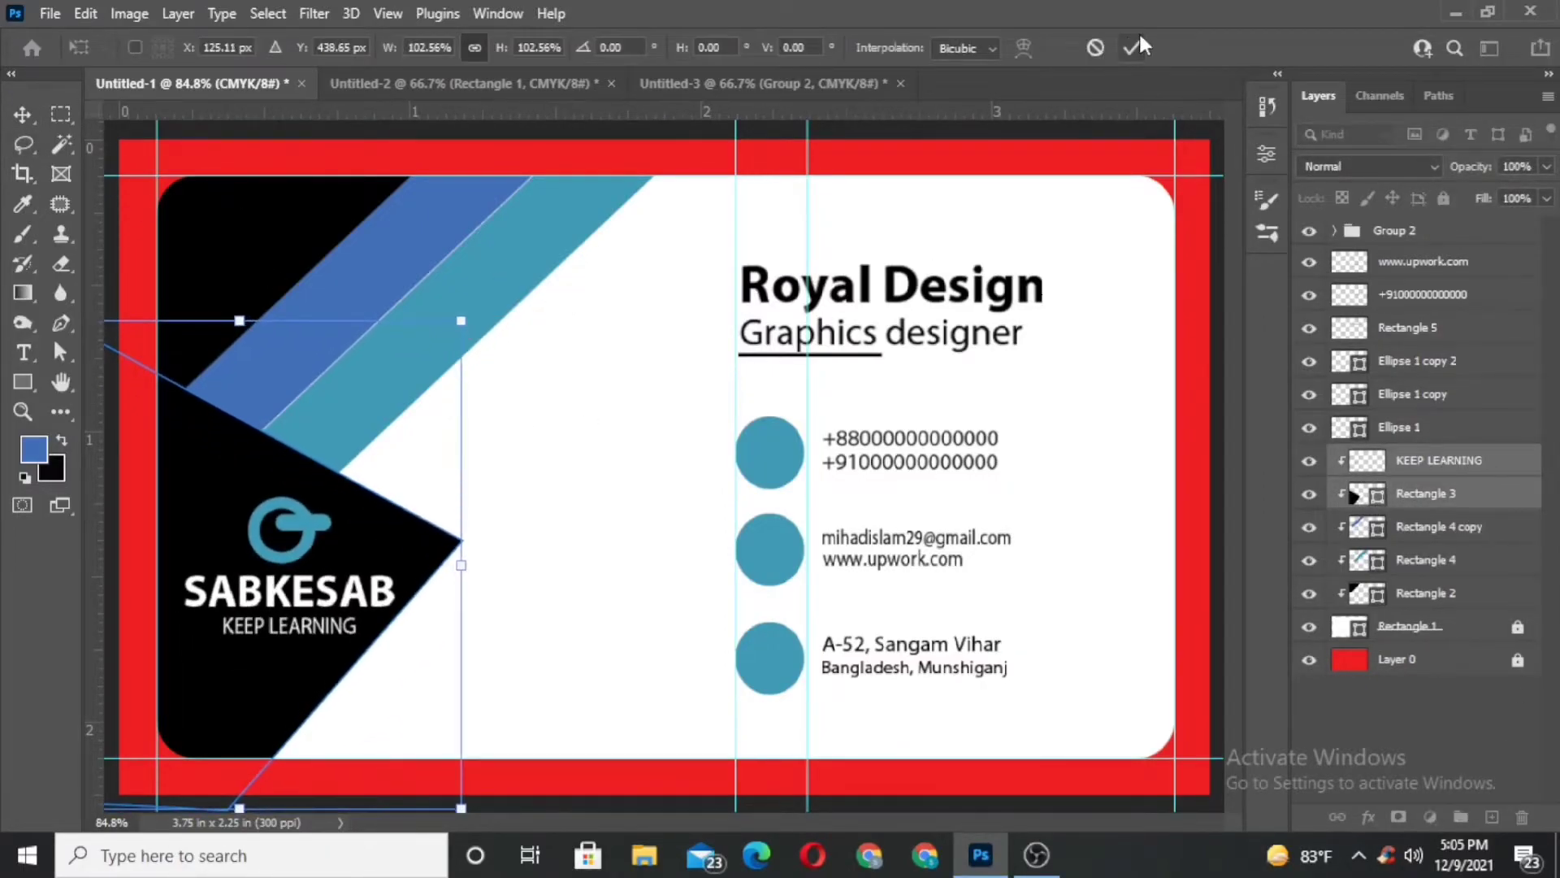
{"action": "key", "text": "Return"}
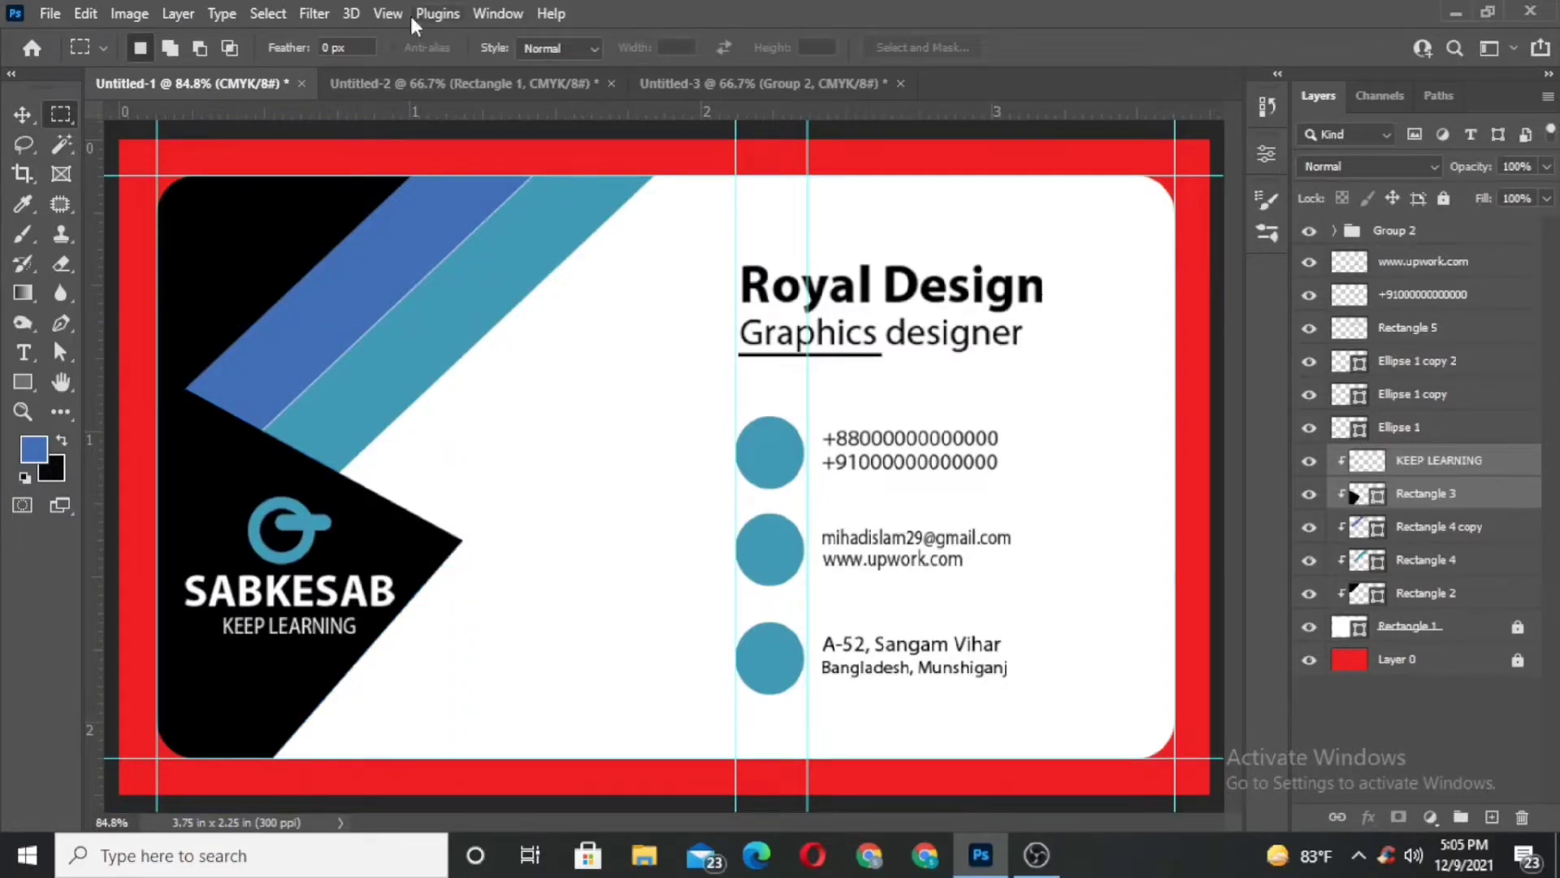
Change the fill of the lowest circle (Ellipse 1 copy 2) to black.
{"action": "left_click", "coordinate": [1396, 427]}
{"action": "left_click", "coordinate": [1309, 428]}
{"action": "left_click", "coordinate": [1310, 428]}
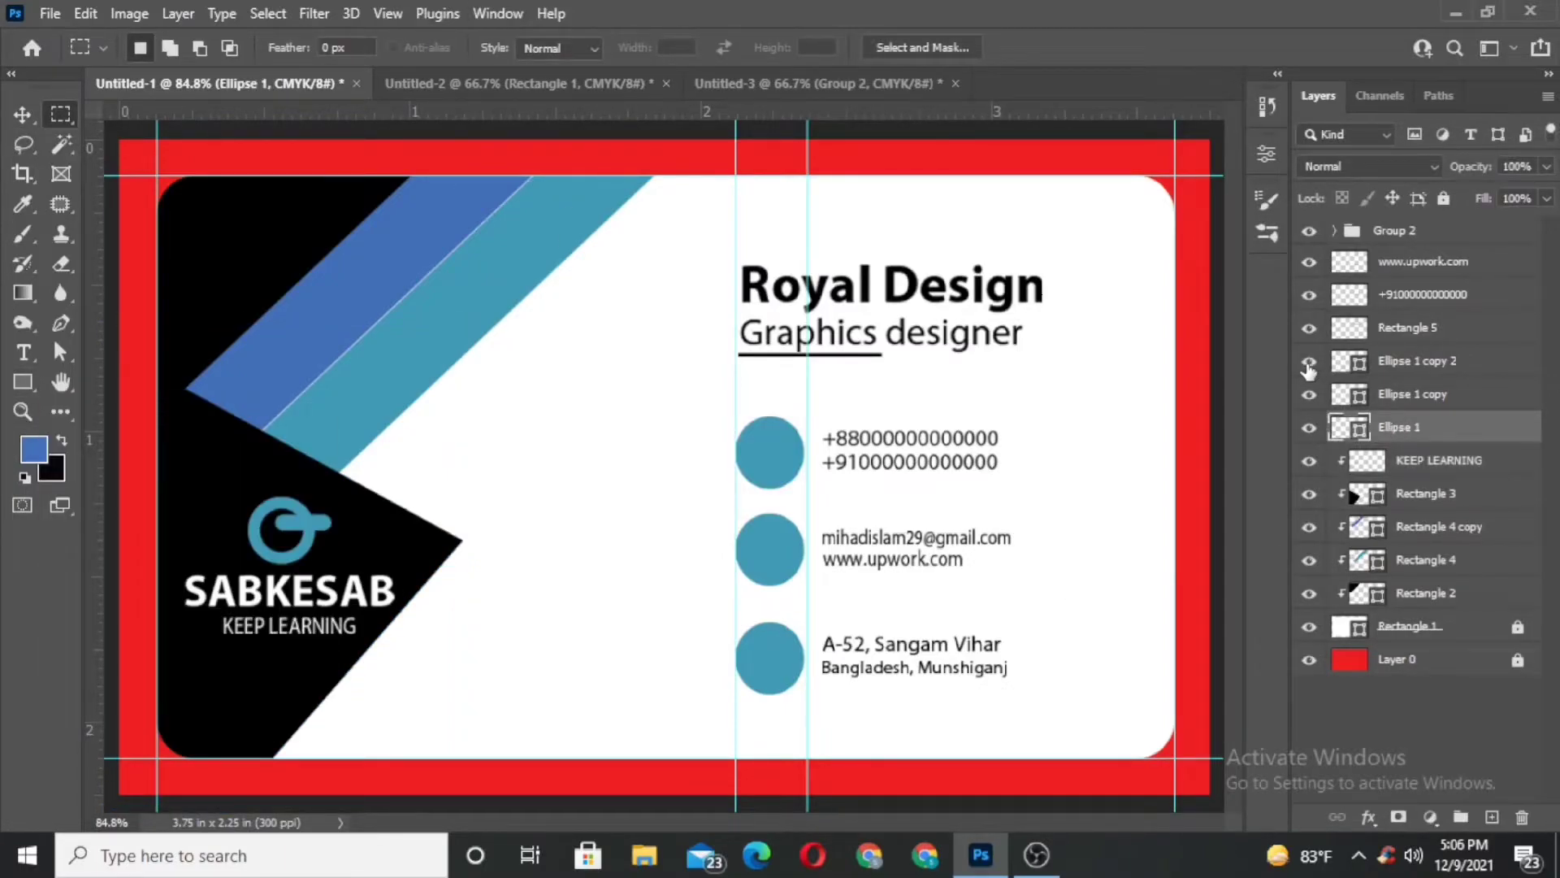
{"action": "double_click", "coordinate": [1350, 366]}
{"action": "left_click", "coordinate": [413, 544]}
{"action": "key", "text": "Return"}
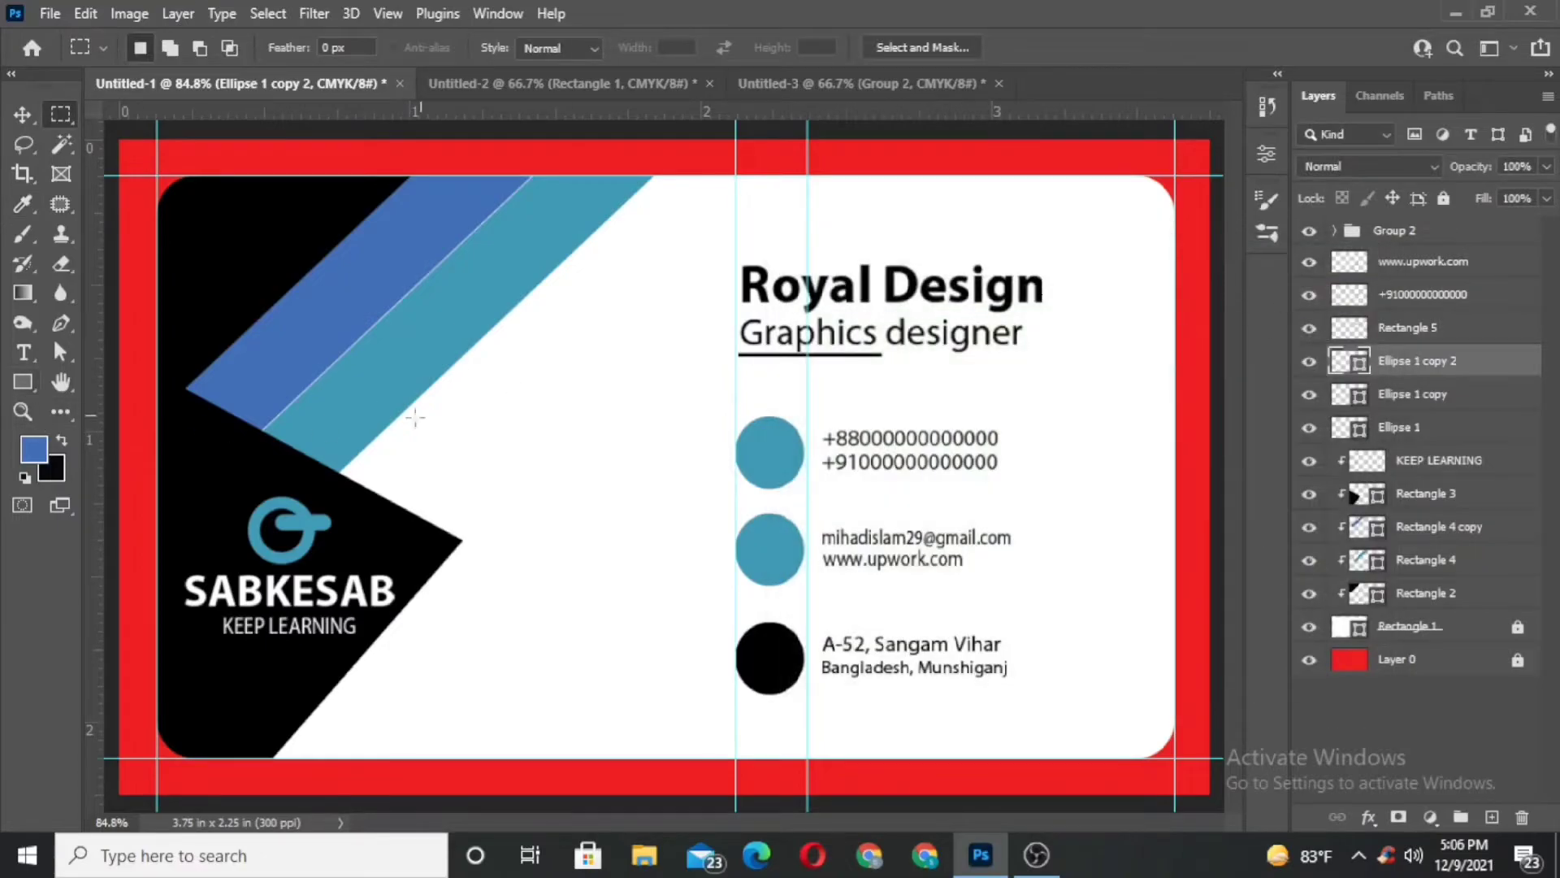
Draw a World custom shape about 46 px wide inside the black circle and fill it white.
{"action": "left_click", "coordinate": [13, 390]}
{"action": "right_click", "coordinate": [26, 391]}
{"action": "left_click", "coordinate": [135, 492]}
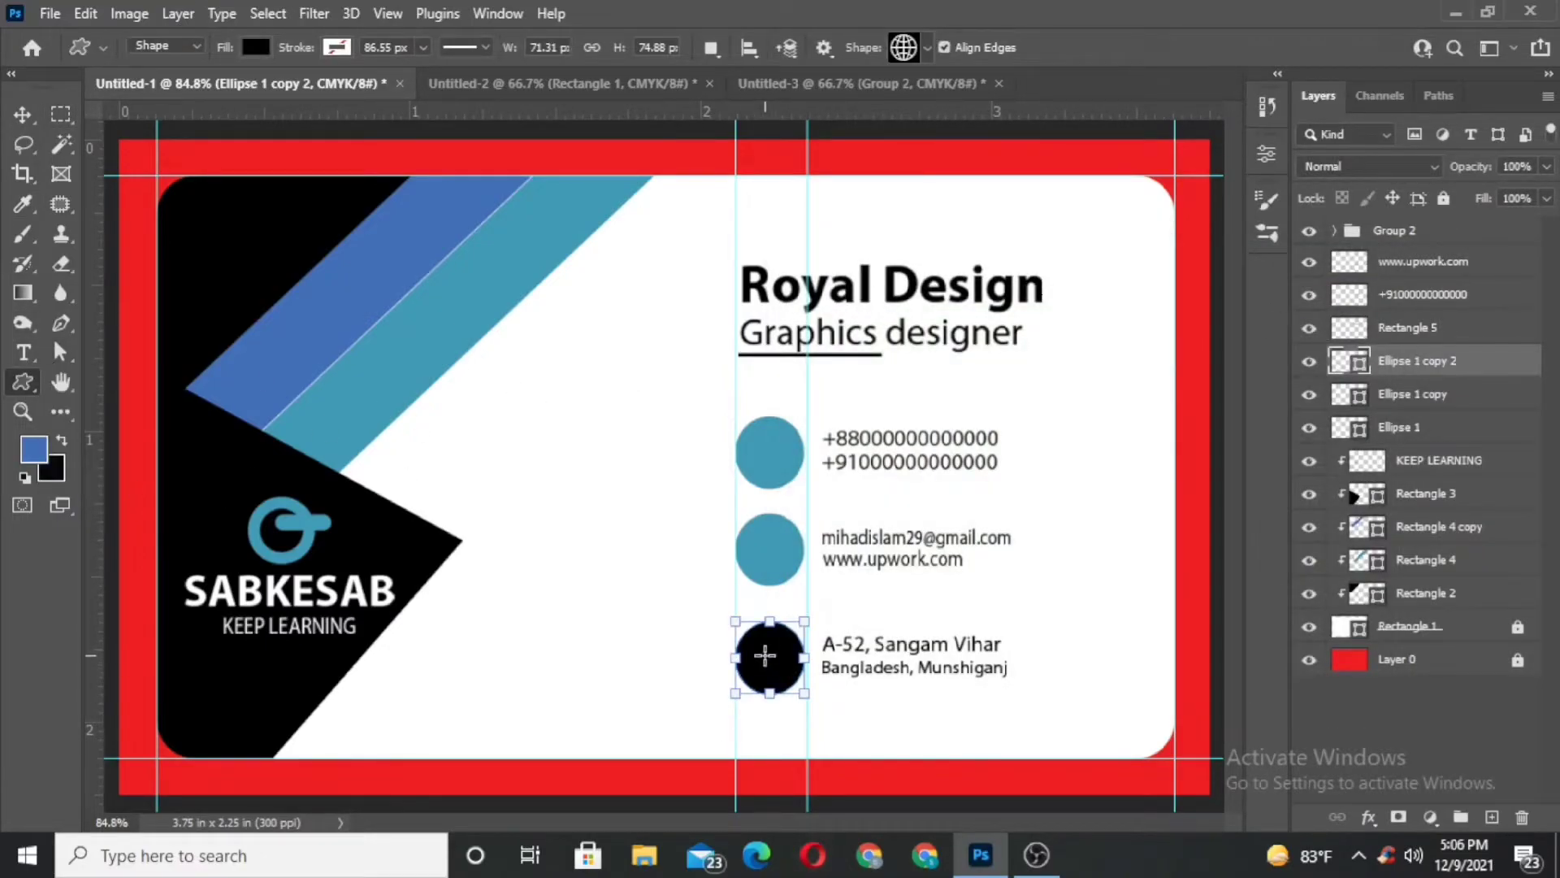
{"action": "left_click_drag", "start_coordinate": [741, 626], "coordinate": [793, 676]}
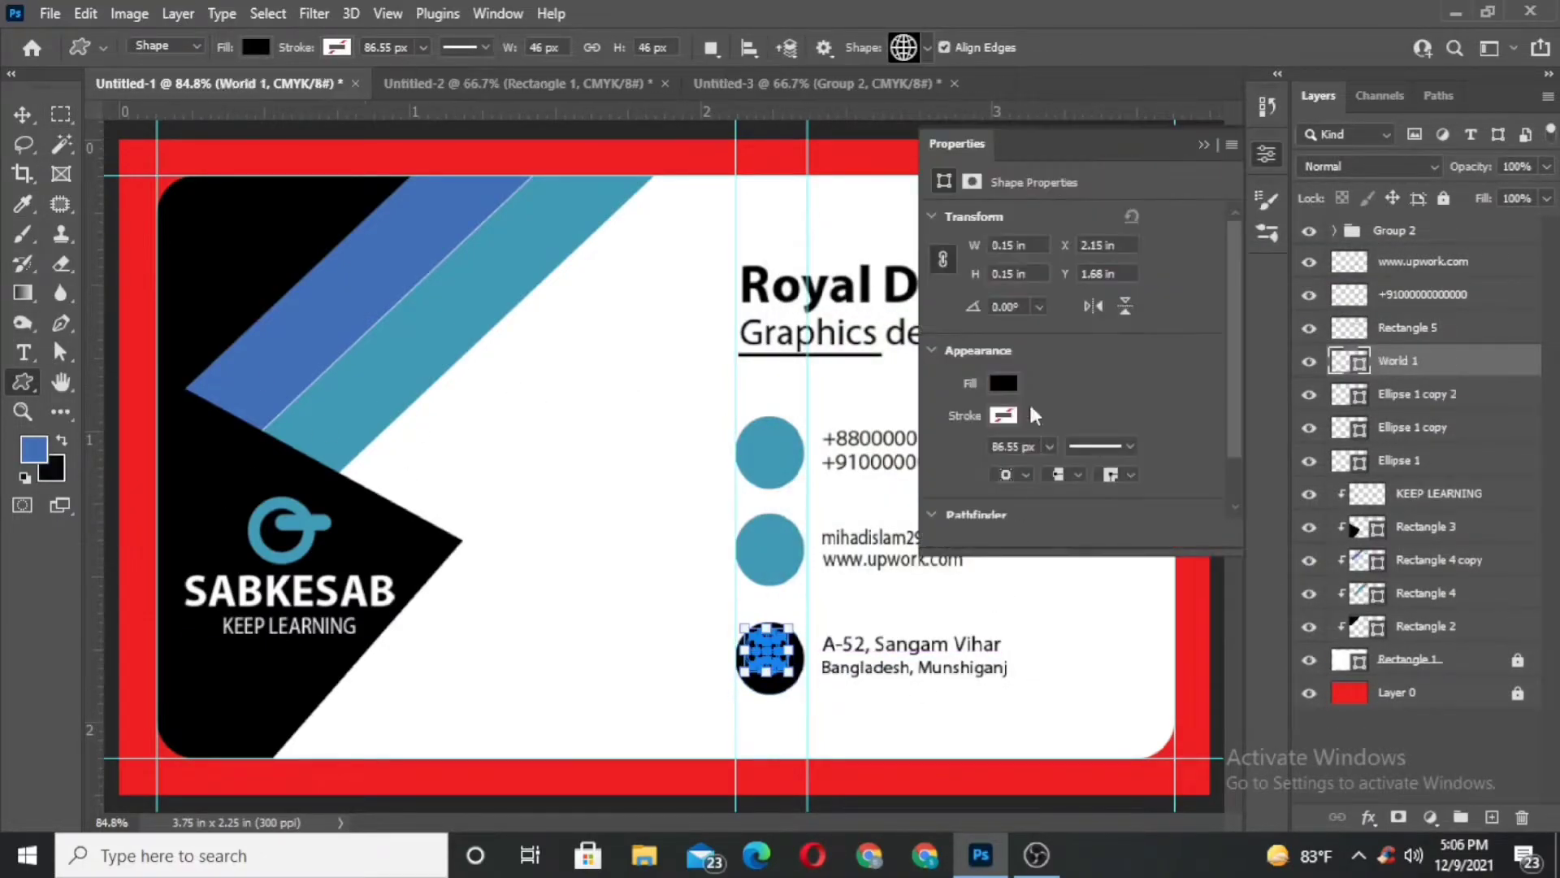
{"action": "left_click", "coordinate": [255, 48]}
{"action": "left_click", "coordinate": [297, 169]}
{"action": "key", "text": "v"}
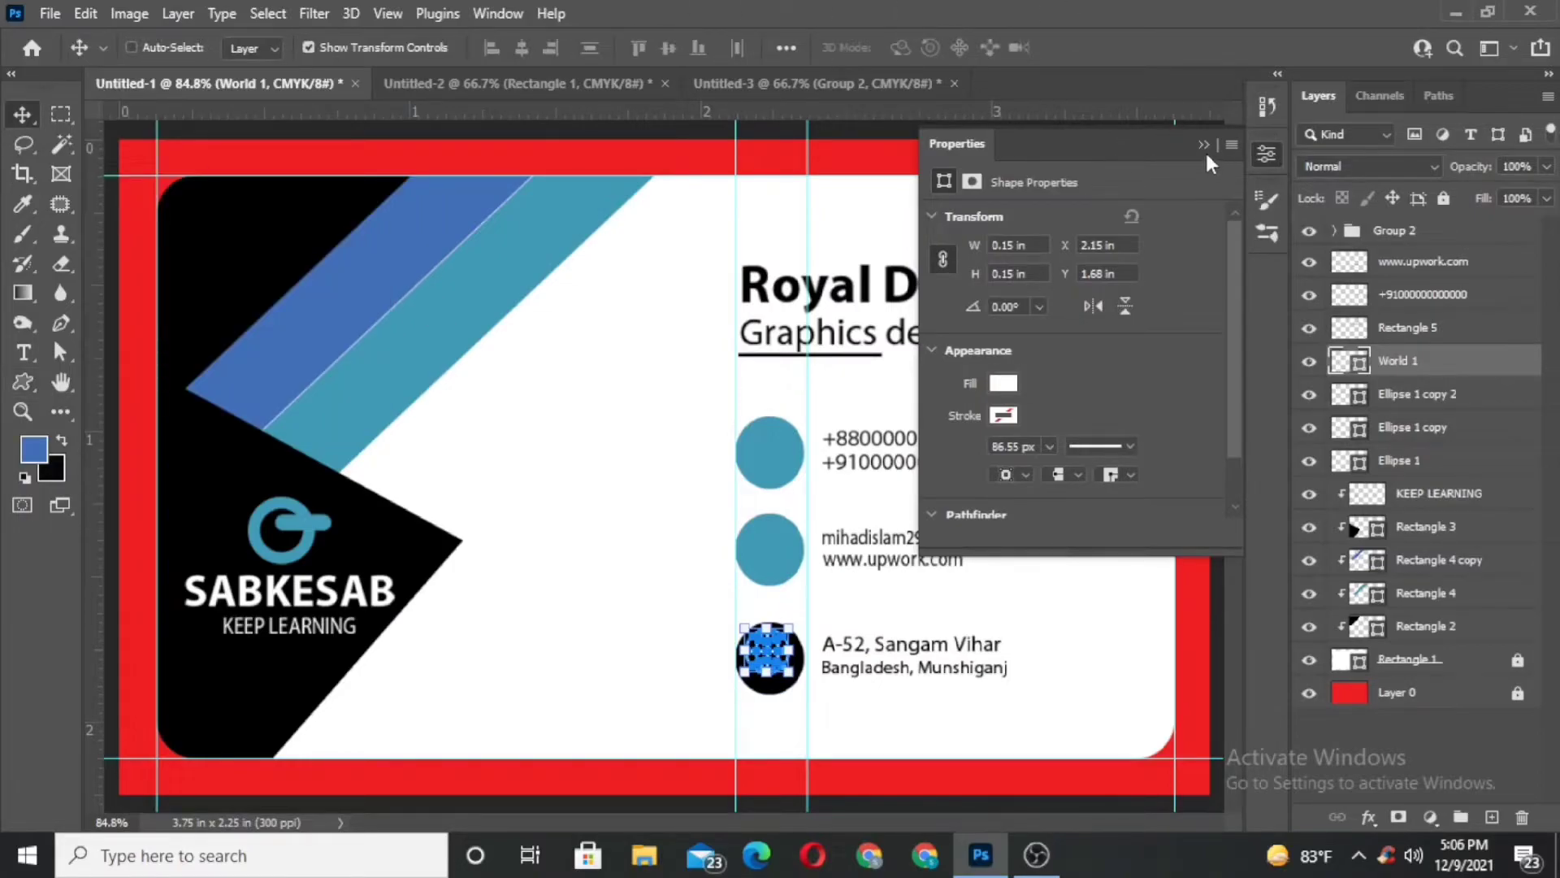
Nudge the World icon down and right, and center it horizontally and vertically on the black circle.
{"action": "left_click", "coordinate": [1204, 145]}
{"action": "key", "text": "Down"}
{"action": "key", "text": "Down"}
{"action": "key", "text": "Down"}
{"action": "key", "text": "Down"}
{"action": "key", "text": "Down"}
{"action": "key", "text": "Down"}
{"action": "key", "text": "Down"}
{"action": "key", "text": "Right"}
{"action": "key", "text": "Right"}
{"action": "key", "text": "Right"}
{"action": "key", "text": "Right"}
{"action": "key", "text": "Right"}
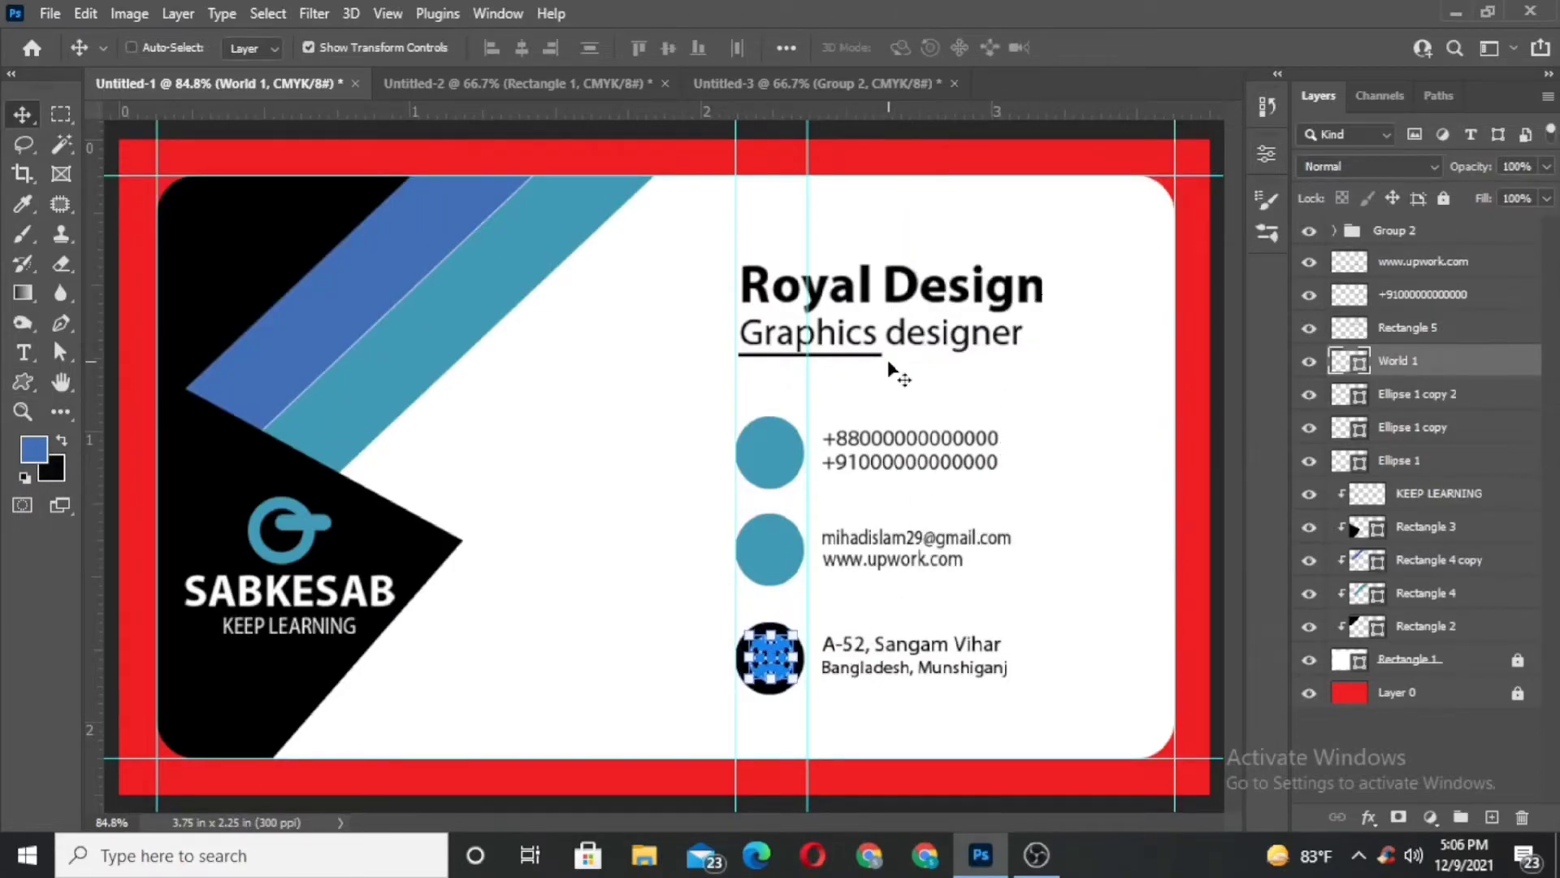
{"action": "left_click", "coordinate": [1506, 393], "text": "shift"}
{"action": "left_click", "coordinate": [520, 45]}
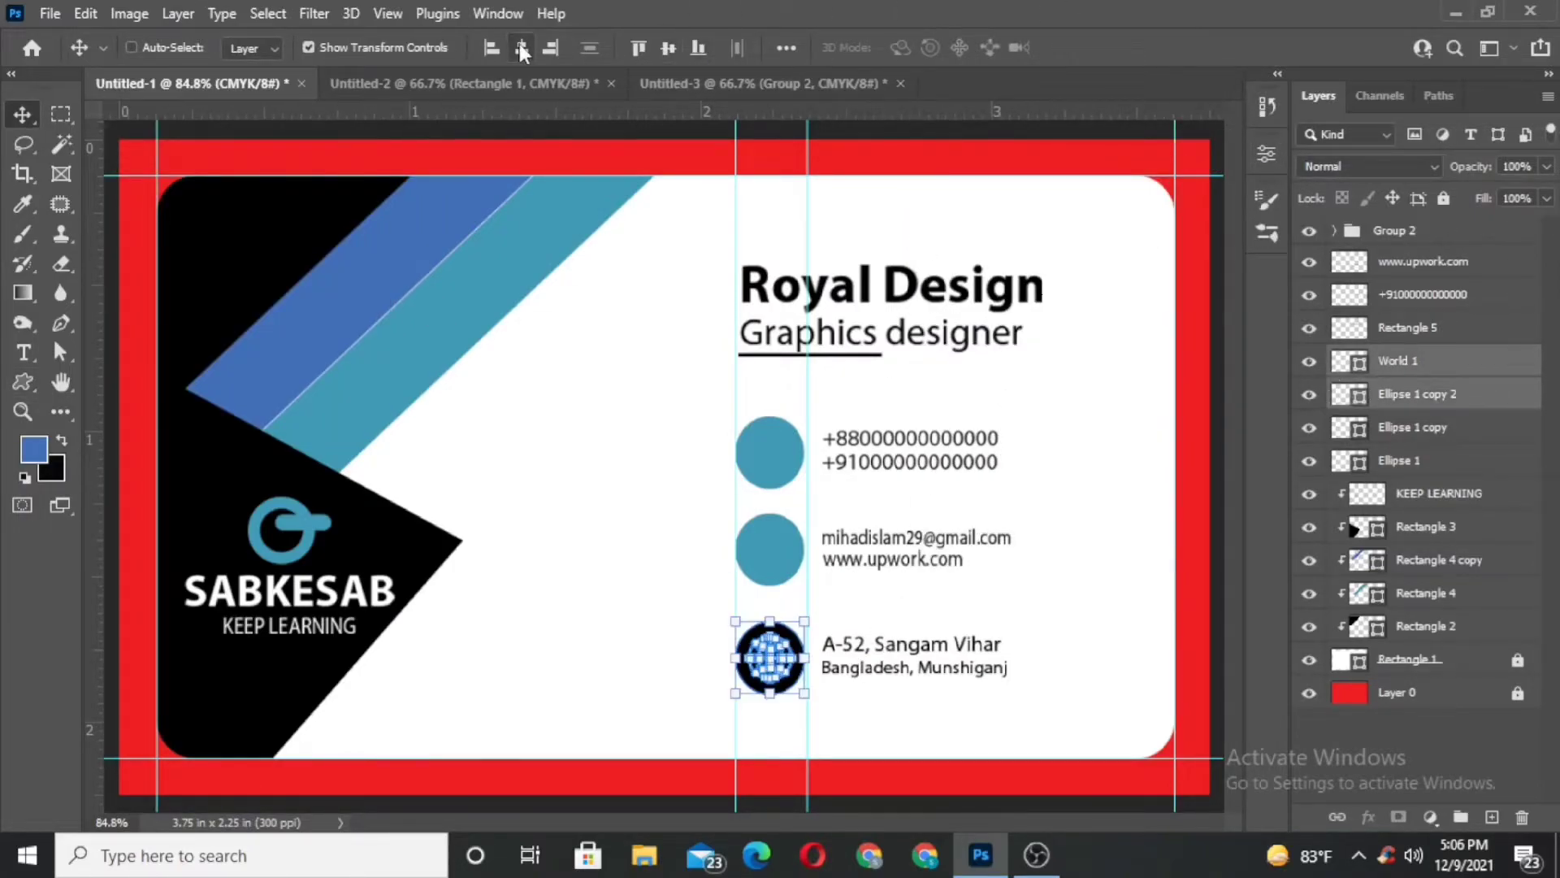
{"action": "left_click", "coordinate": [666, 48]}
{"action": "key", "text": "m"}
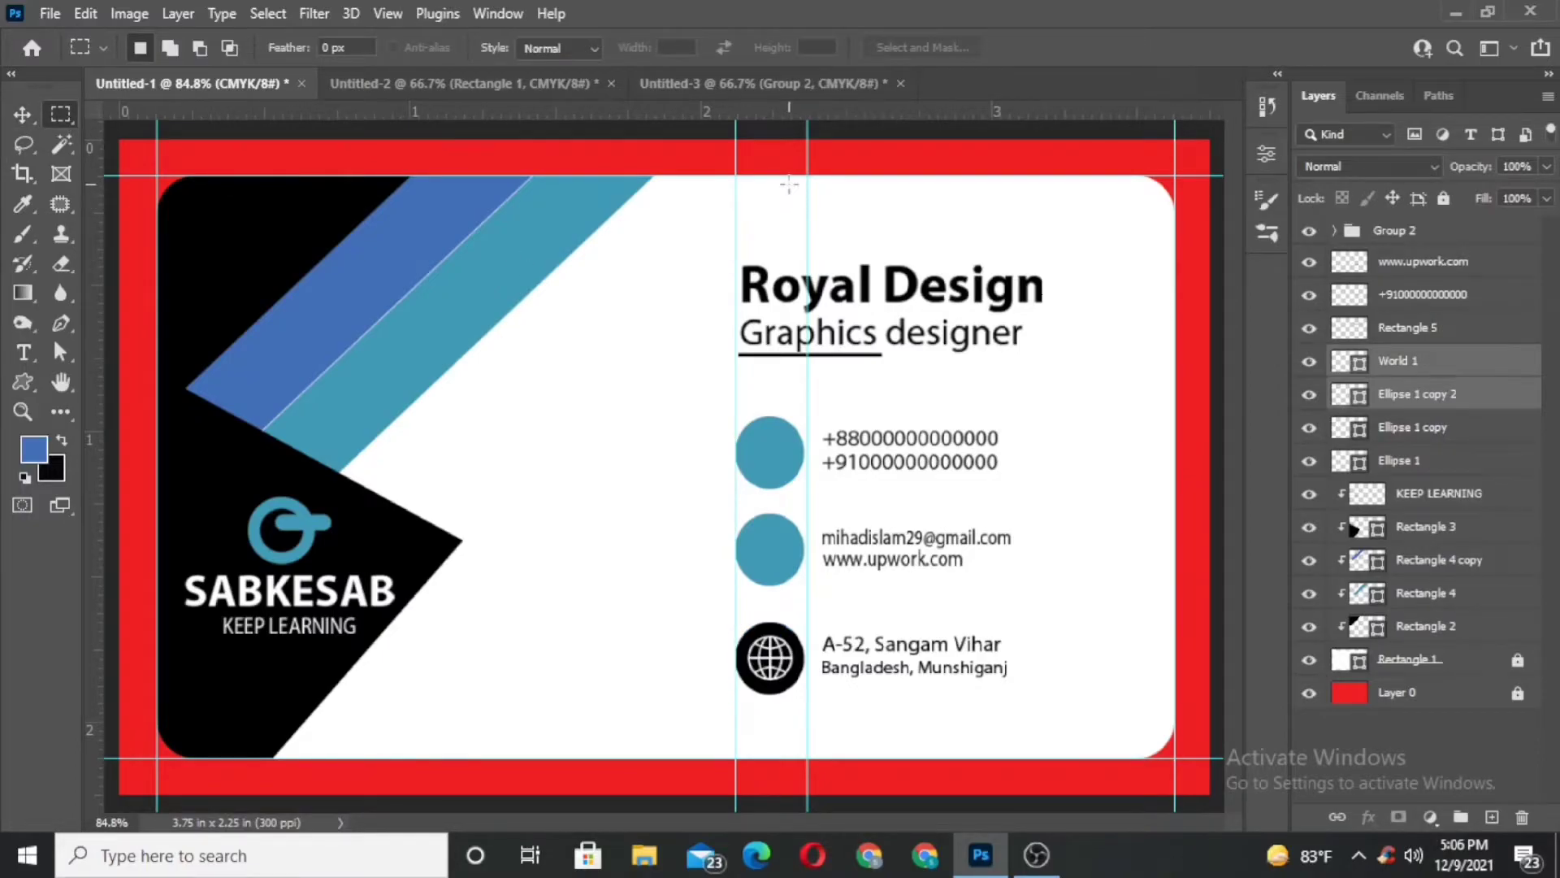
Draw a white envelope custom shape over the middle teal circle.
{"action": "right_click", "coordinate": [23, 382]}
{"action": "left_click", "coordinate": [114, 491]}
{"action": "left_click", "coordinate": [910, 48]}
{"action": "left_click", "coordinate": [688, 229]}
{"action": "scroll", "coordinate": [897, 323], "scroll_direction": "down", "scroll_amount": 6}
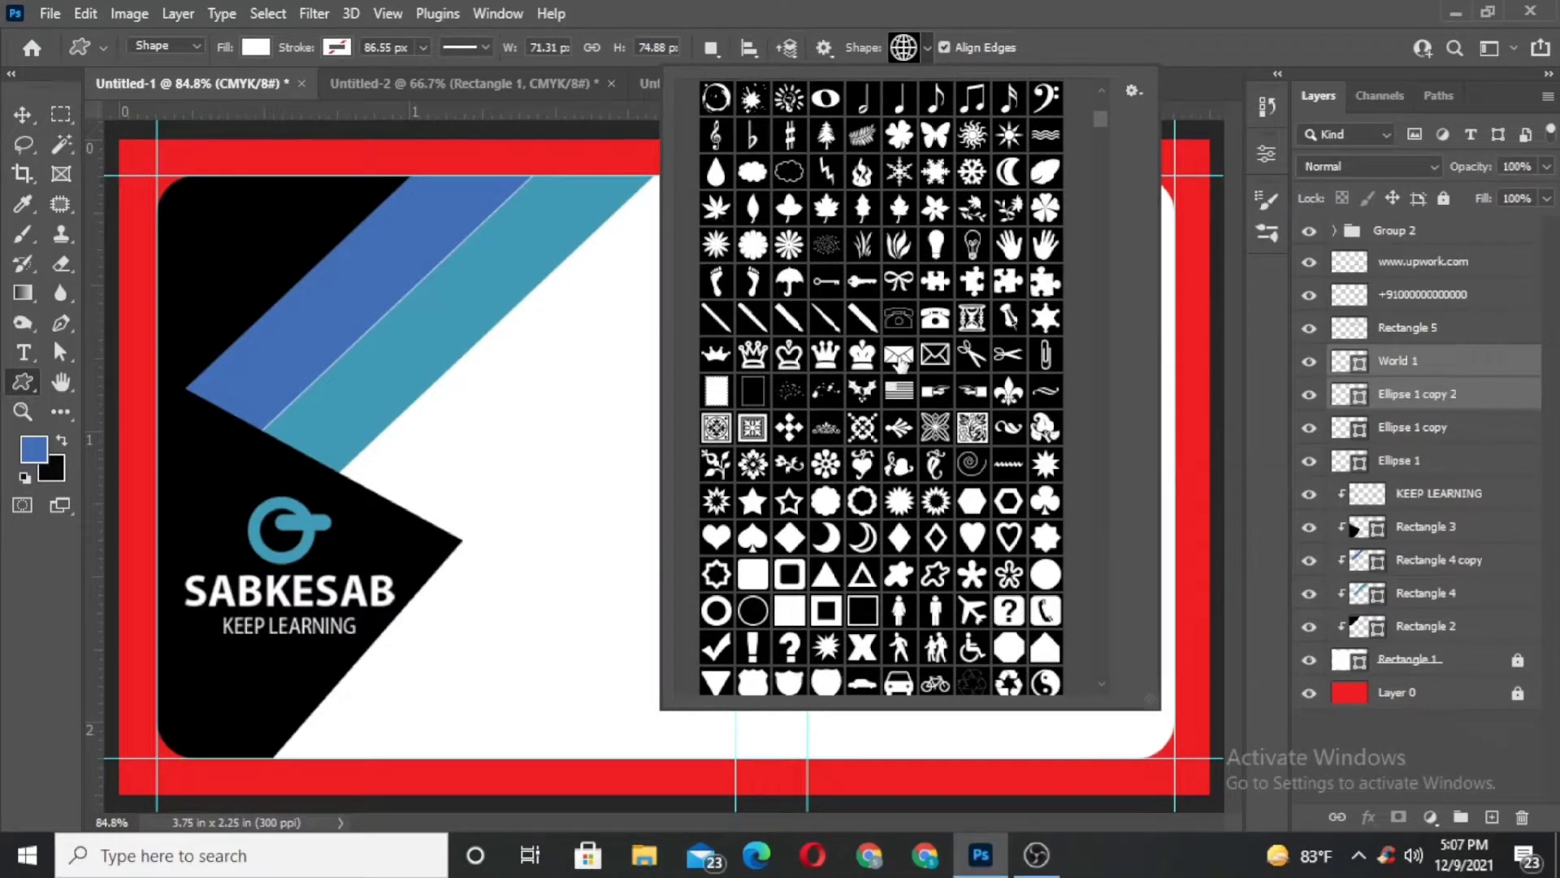
{"action": "double_click", "coordinate": [900, 358]}
{"action": "left_click_drag", "start_coordinate": [732, 521], "coordinate": [787, 560]}
{"action": "left_click", "coordinate": [1200, 150]}
Nudge the envelope icon right and down toward the middle of its teal circle.
{"action": "key", "text": "v"}
{"action": "key", "text": "Right"}
{"action": "key", "text": "Right"}
{"action": "key", "text": "Right"}
{"action": "key", "text": "Right"}
{"action": "key", "text": "Right"}
{"action": "key", "text": "Right"}
{"action": "key", "text": "Right"}
{"action": "key", "text": "Right"}
{"action": "key", "text": "Right"}
{"action": "key", "text": "Right"}
{"action": "key", "text": "Right"}
{"action": "key", "text": "Down"}
{"action": "key", "text": "Down"}
{"action": "key", "text": "Down"}
{"action": "key", "text": "Down"}
{"action": "key", "text": "Down"}
{"action": "key", "text": "Down"}
{"action": "key", "text": "Down"}
{"action": "key", "text": "Down"}
{"action": "key", "text": "Down"}
{"action": "key", "text": "Down"}
Identify the middle circle's layer, Ellipse 1 copy, and center the envelope icon on it.
{"action": "left_click", "coordinate": [1308, 328]}
{"action": "left_click", "coordinate": [1308, 328]}
{"action": "left_click", "coordinate": [1308, 428]}
{"action": "left_click", "coordinate": [1309, 428]}
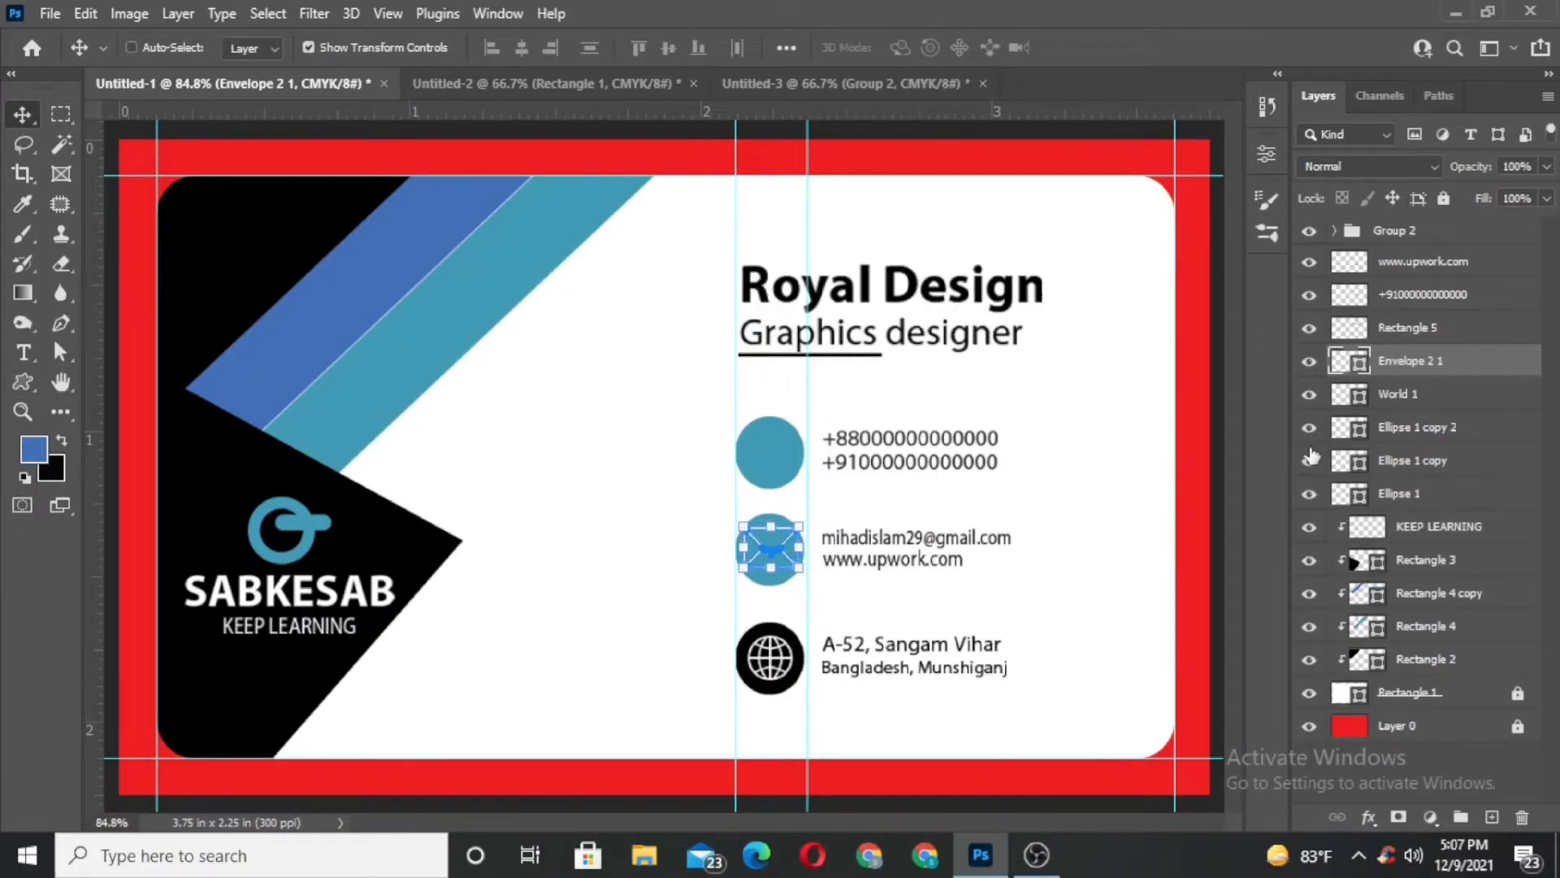
{"action": "left_click", "coordinate": [1372, 461], "text": "ctrl"}
{"action": "key", "text": "m"}
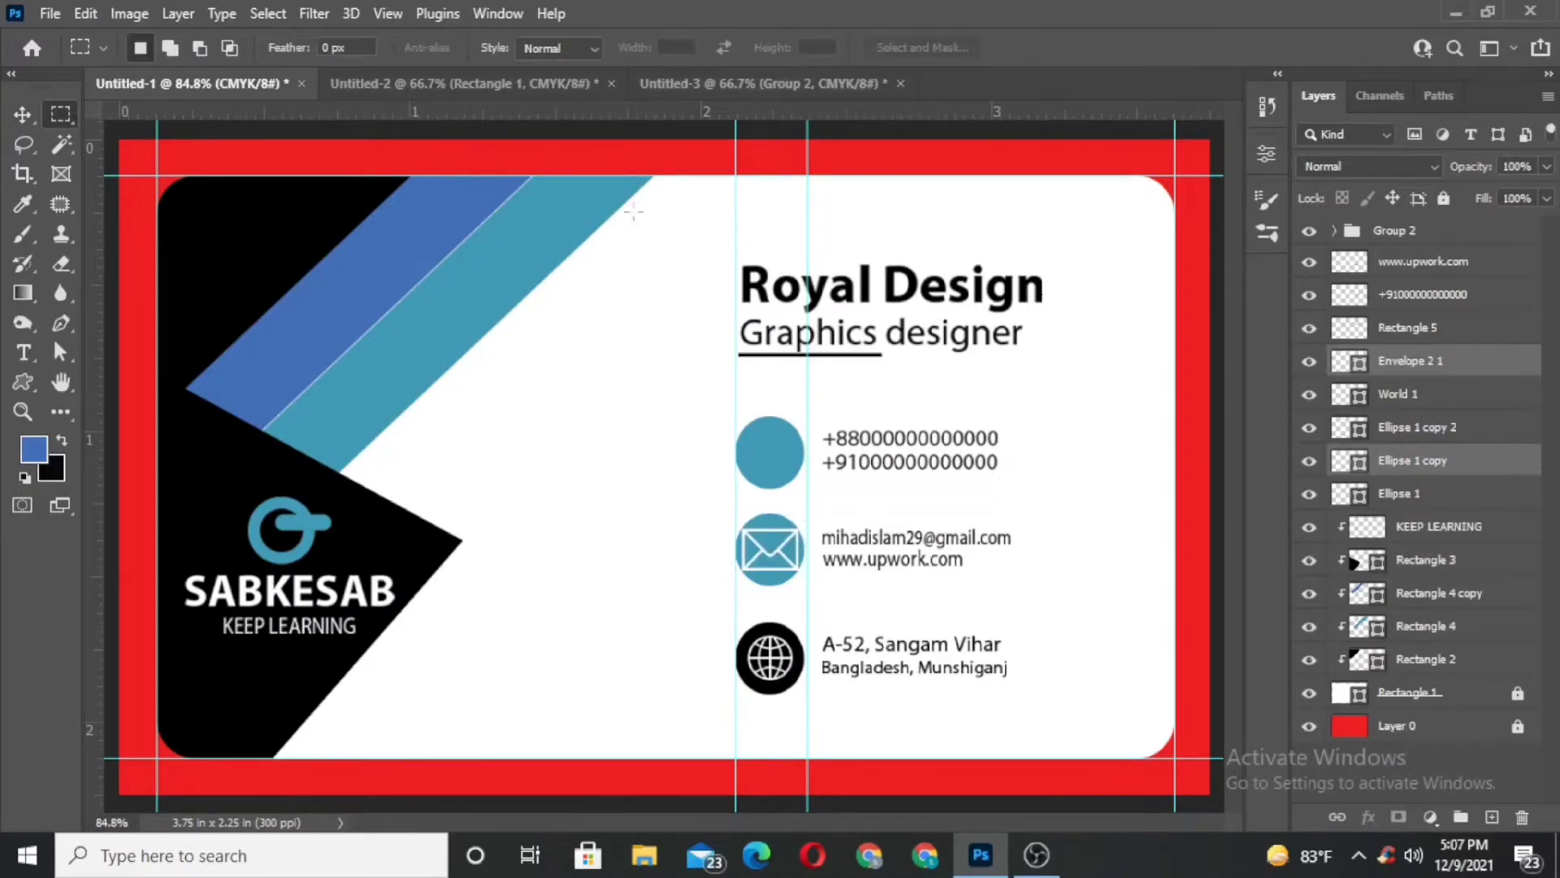
Scale the envelope icon down proportionally to about 83%.
{"action": "left_click", "coordinate": [1430, 361]}
{"action": "key", "text": "ctrl+t"}
{"action": "left_click_drag", "start_coordinate": [803, 524], "coordinate": [790, 530]}
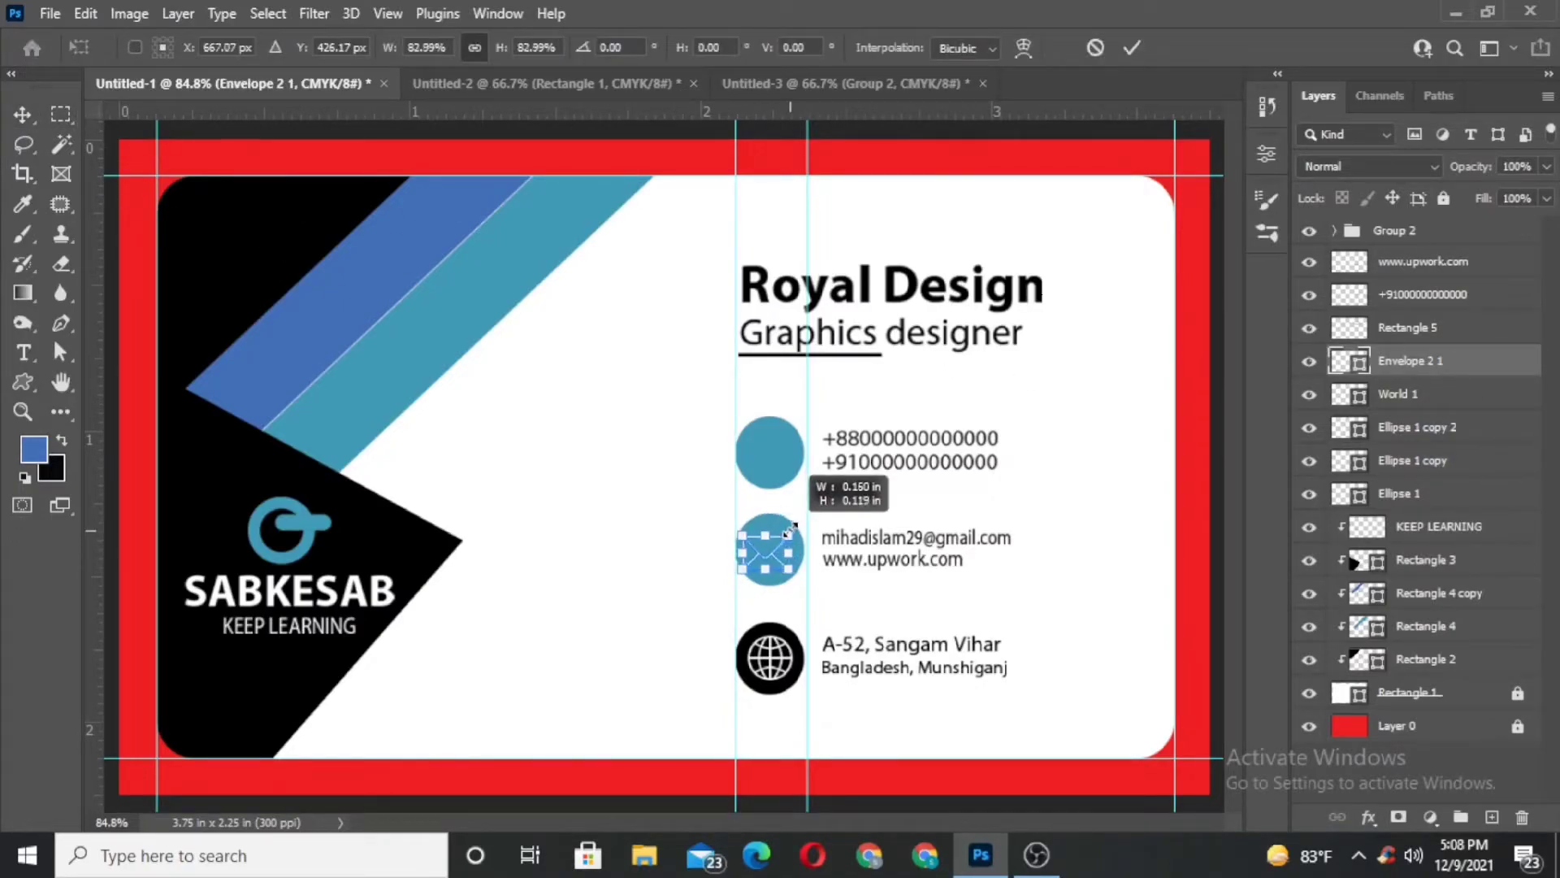
{"action": "key", "text": "Return"}
Align the reduced envelope icon to the center of Ellipse 1 copy again.
{"action": "left_click", "coordinate": [1308, 461]}
{"action": "left_click", "coordinate": [1397, 464], "text": "shift"}
{"action": "left_click", "coordinate": [1308, 460]}
{"action": "left_click", "coordinate": [1382, 460]}
{"action": "left_click", "coordinate": [1432, 370], "text": "ctrl"}
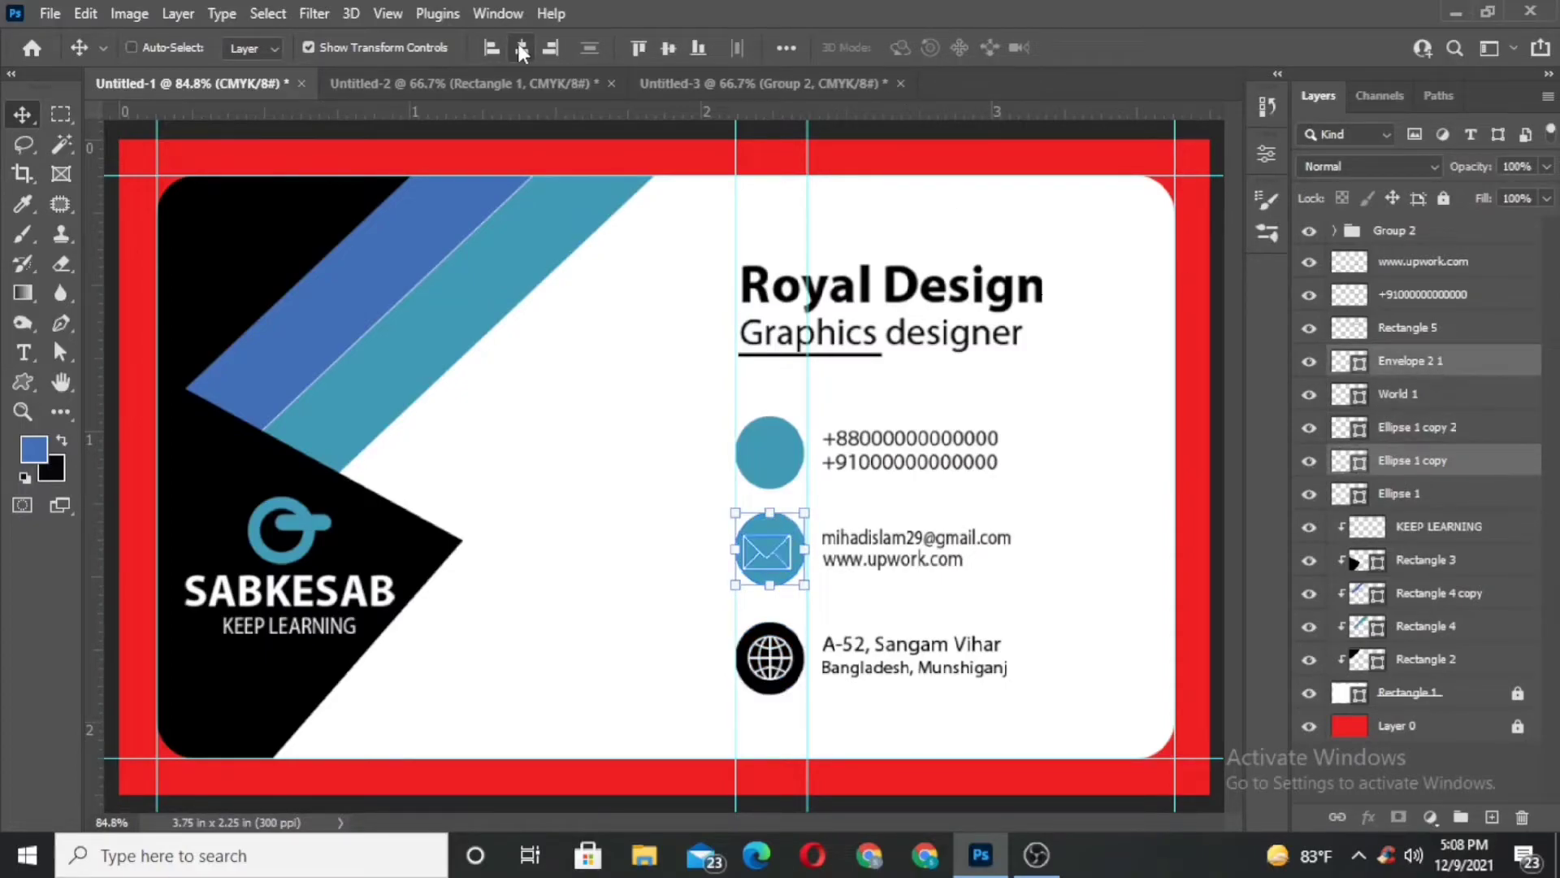
{"action": "left_click", "coordinate": [61, 114]}
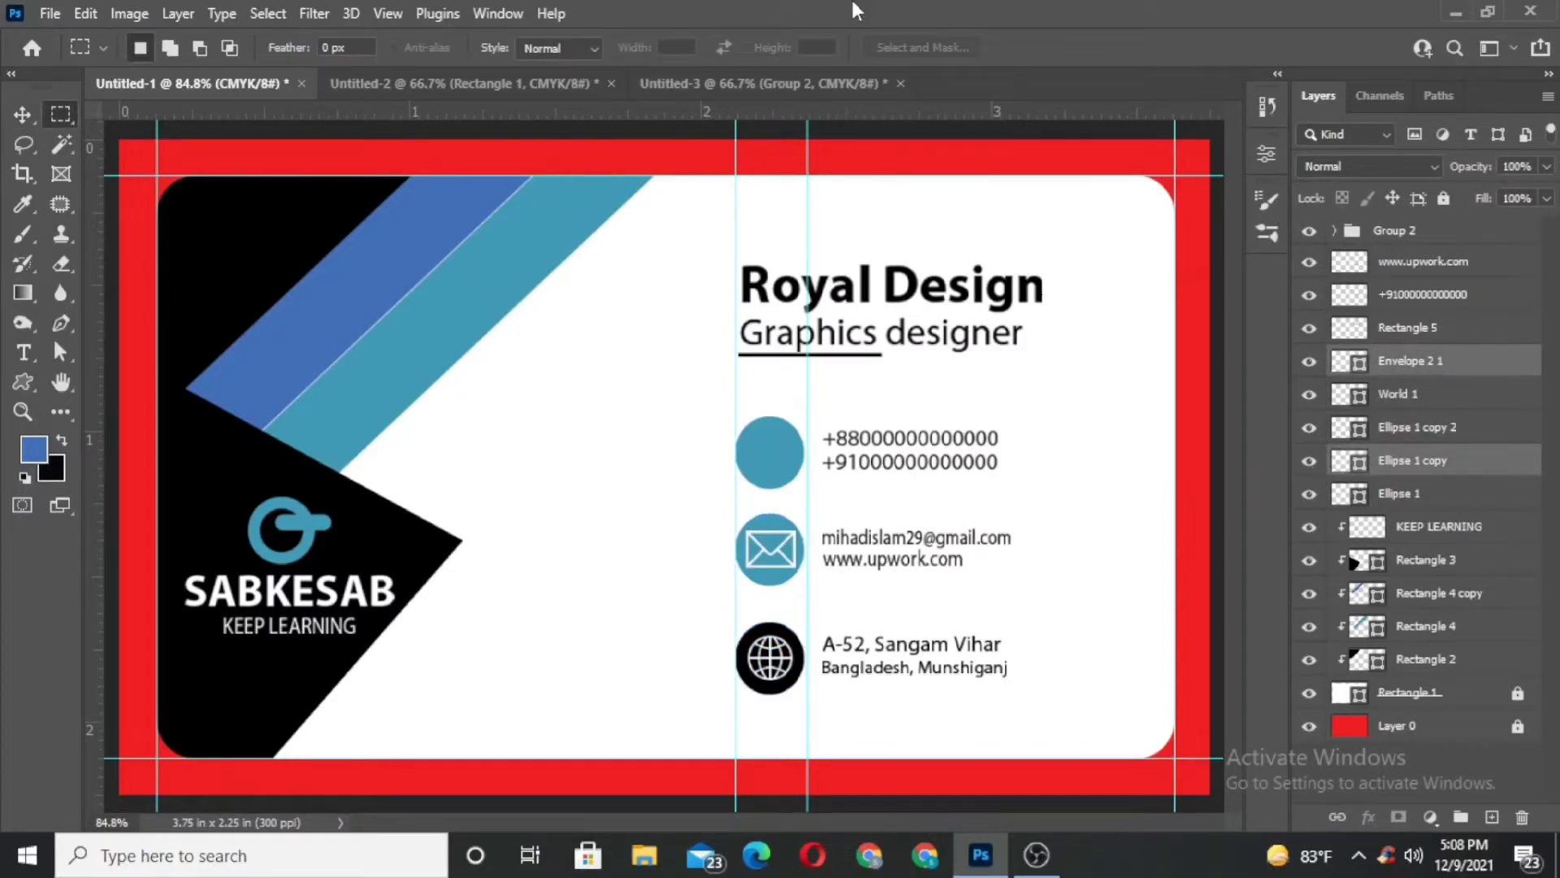
Draw a white outline telephone custom shape about 53 × 38 px over the top teal circle.
{"action": "right_click", "coordinate": [23, 382]}
{"action": "left_click", "coordinate": [122, 495]}
{"action": "left_click", "coordinate": [927, 48]}
{"action": "scroll", "coordinate": [971, 504], "scroll_direction": "down", "scroll_amount": 3}
{"action": "scroll", "coordinate": [970, 502], "scroll_direction": "down", "scroll_amount": 5}
{"action": "scroll", "coordinate": [855, 351], "scroll_direction": "up", "scroll_amount": 5}
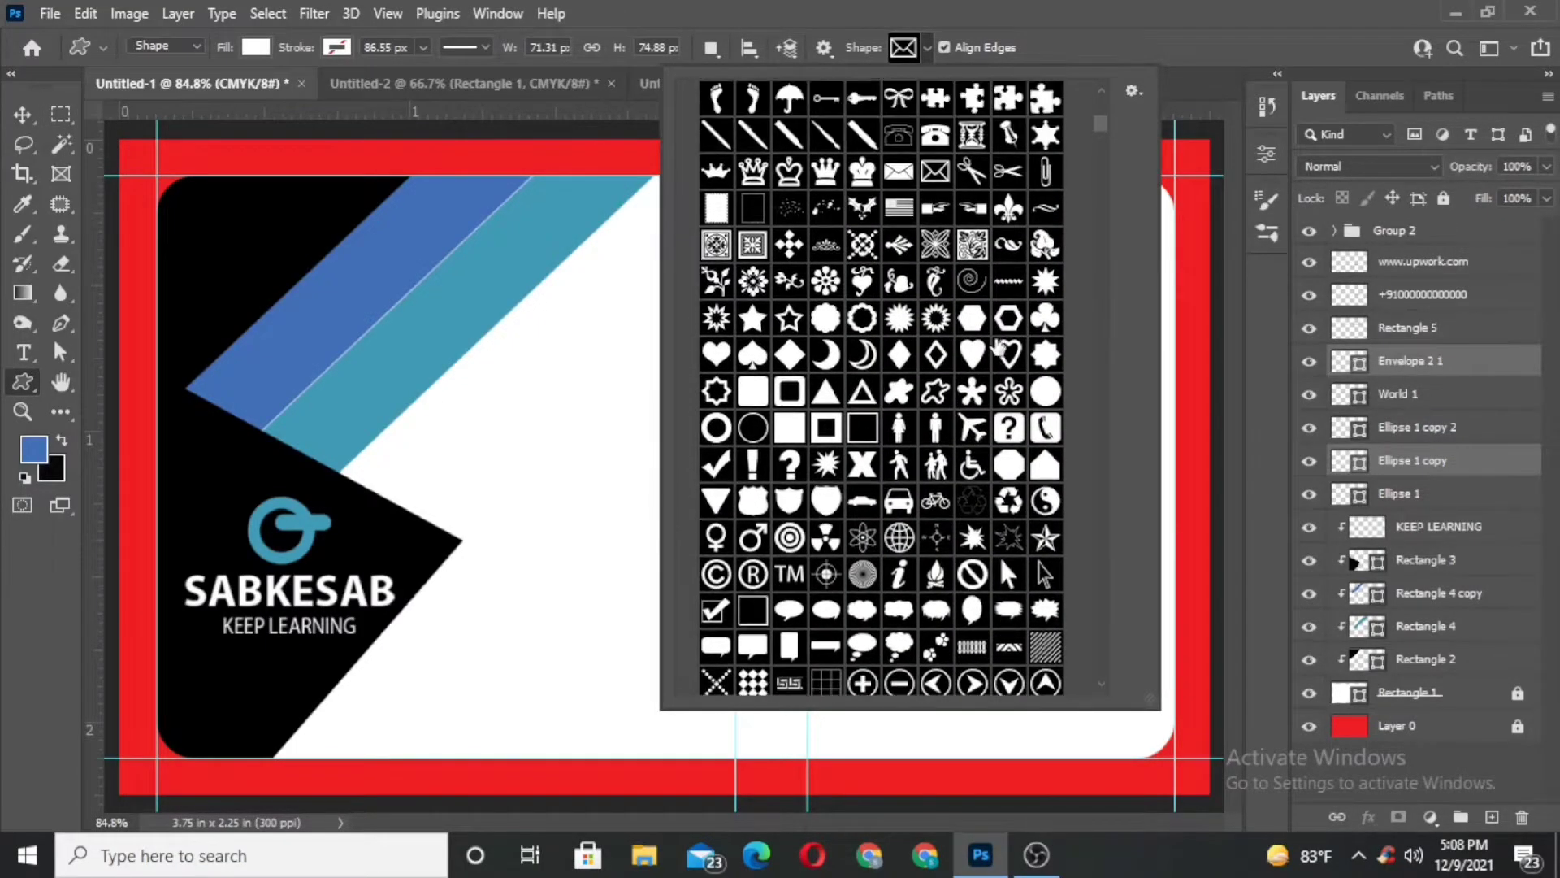
{"action": "scroll", "coordinate": [869, 434], "scroll_direction": "up", "scroll_amount": 4}
{"action": "double_click", "coordinate": [899, 373]}
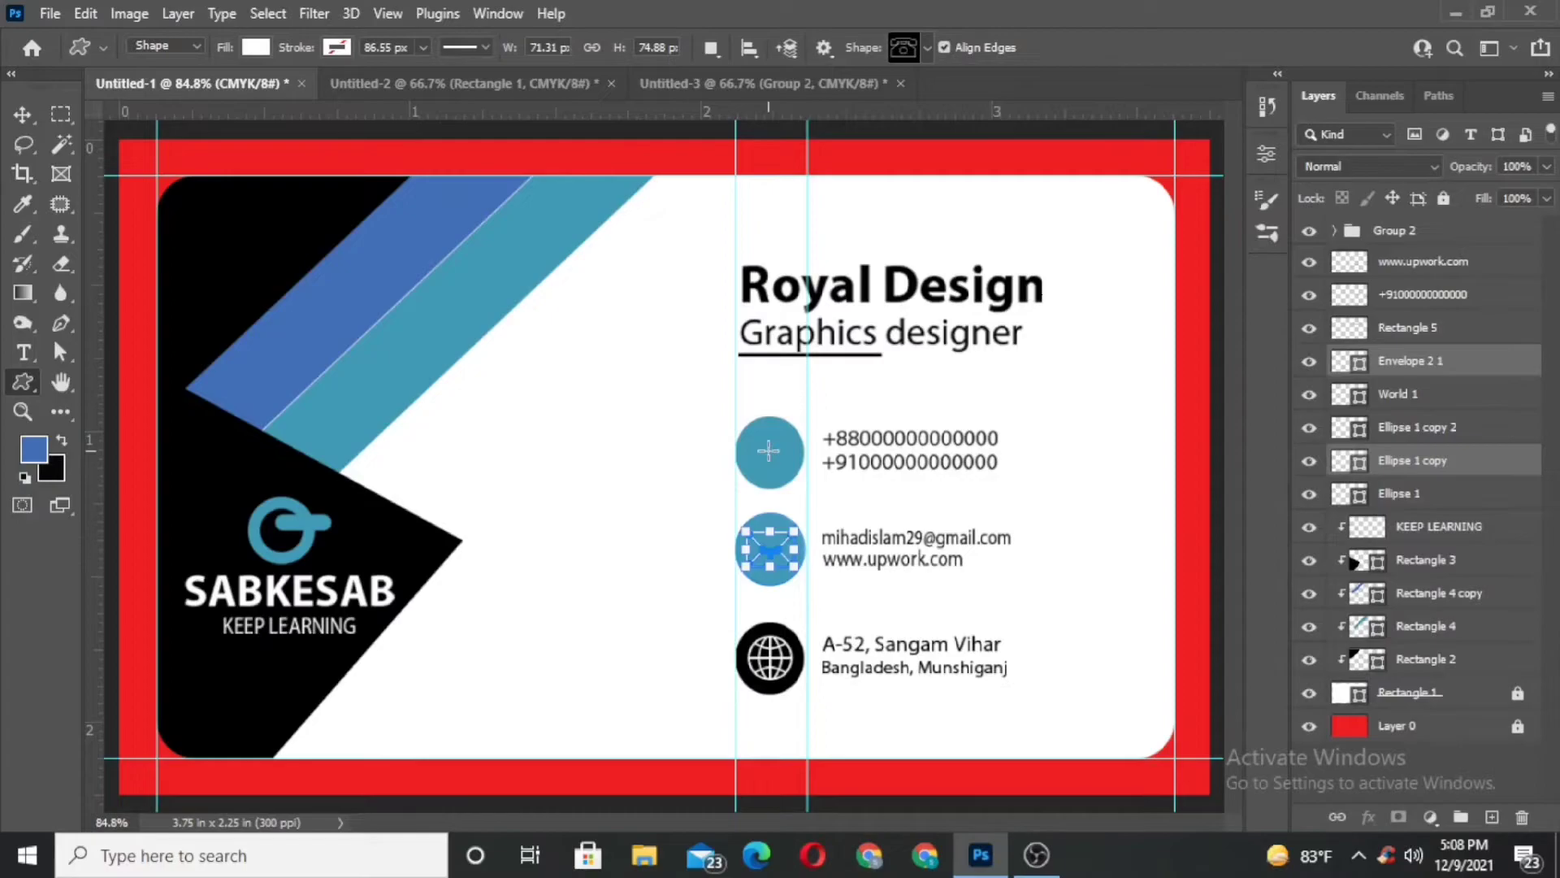
{"action": "left_click_drag", "start_coordinate": [761, 447], "coordinate": [789, 465]}
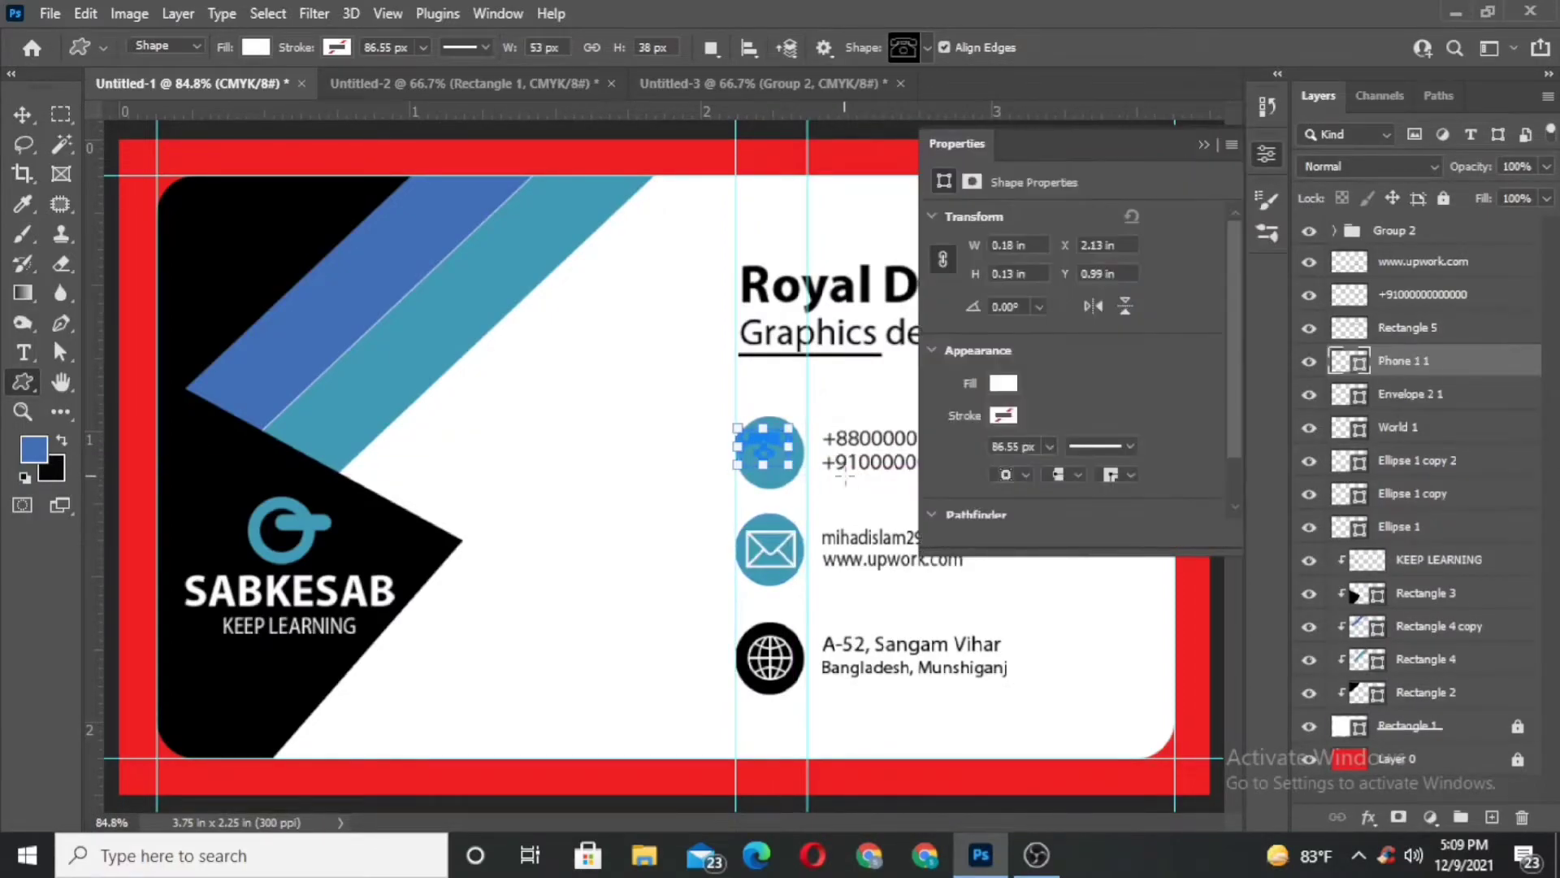
{"action": "left_click", "coordinate": [1205, 145]}
Center the outline telephone on the top circle (Ellipse 1), and hide the telephone's layer.
{"action": "key", "text": "v"}
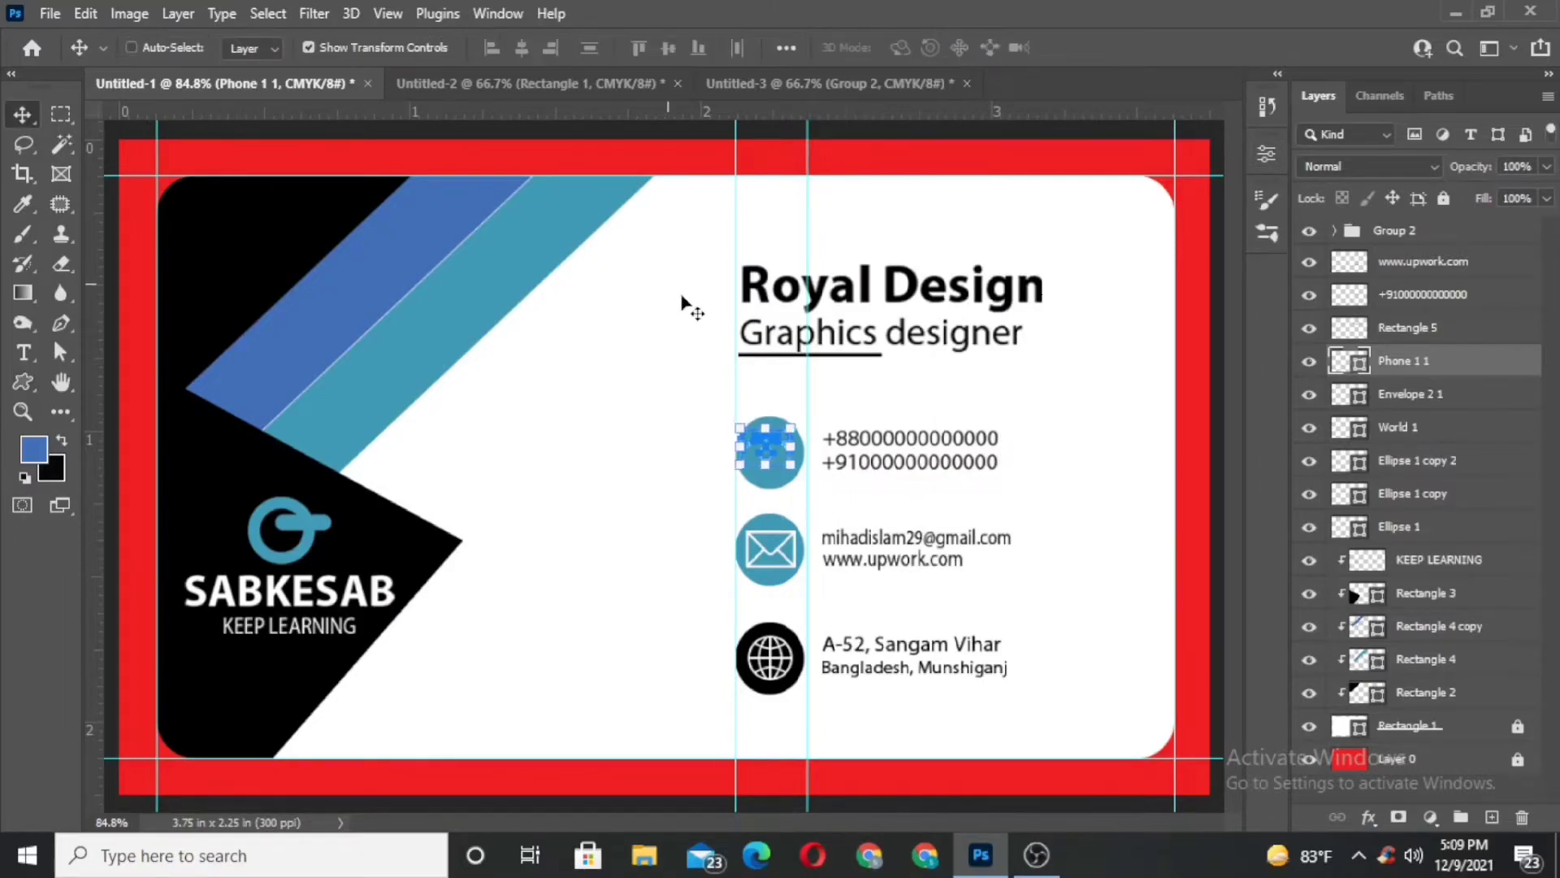
{"action": "left_click", "coordinate": [1324, 528], "text": "ctrl"}
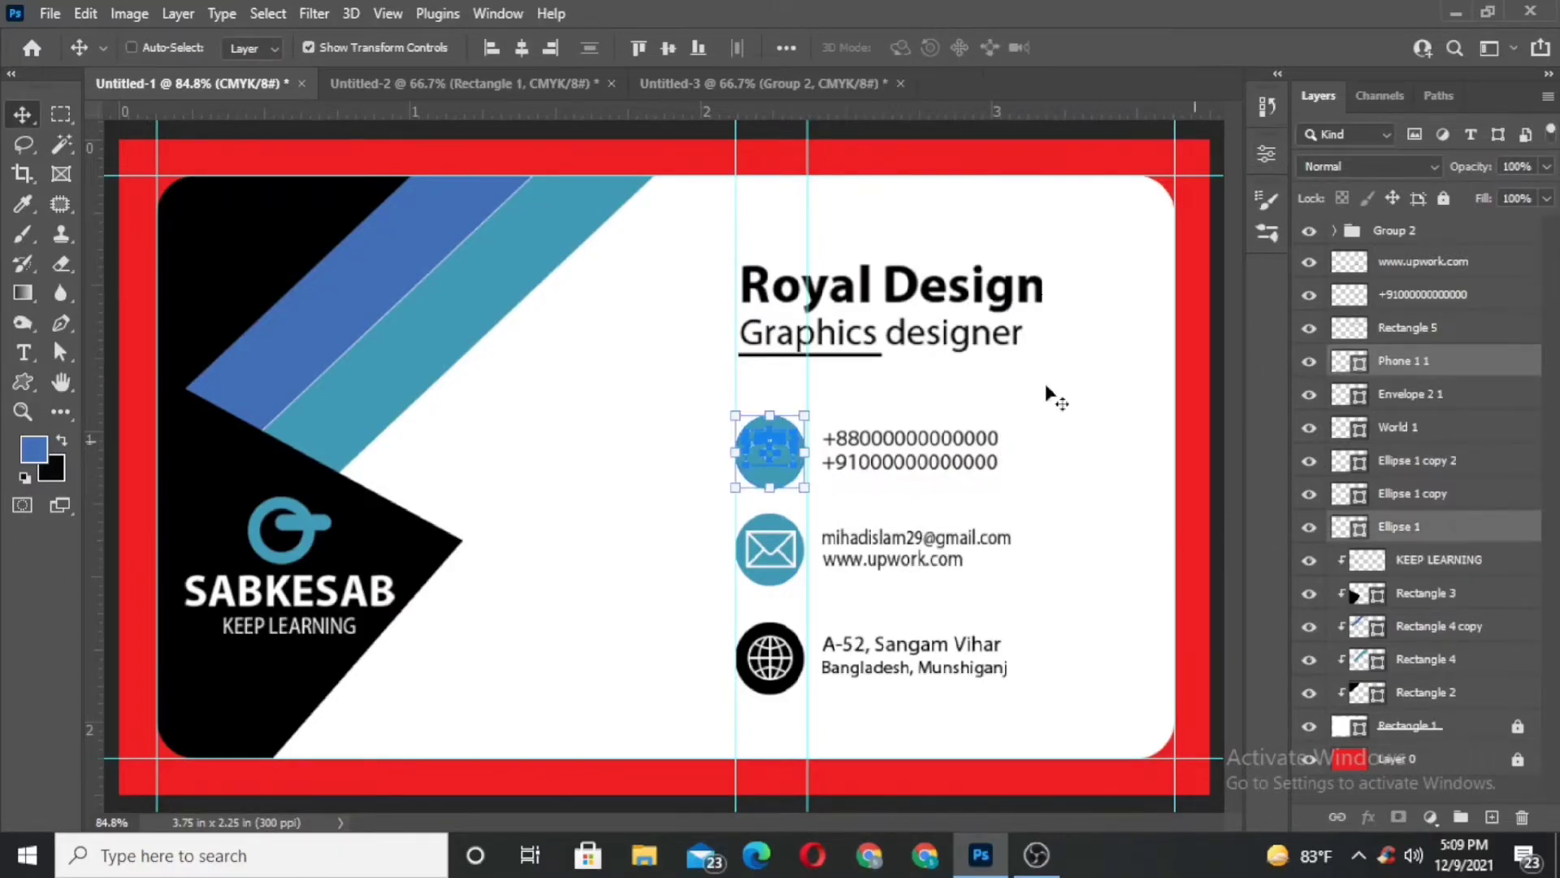
{"action": "left_click", "coordinate": [516, 50]}
{"action": "key", "text": "m"}
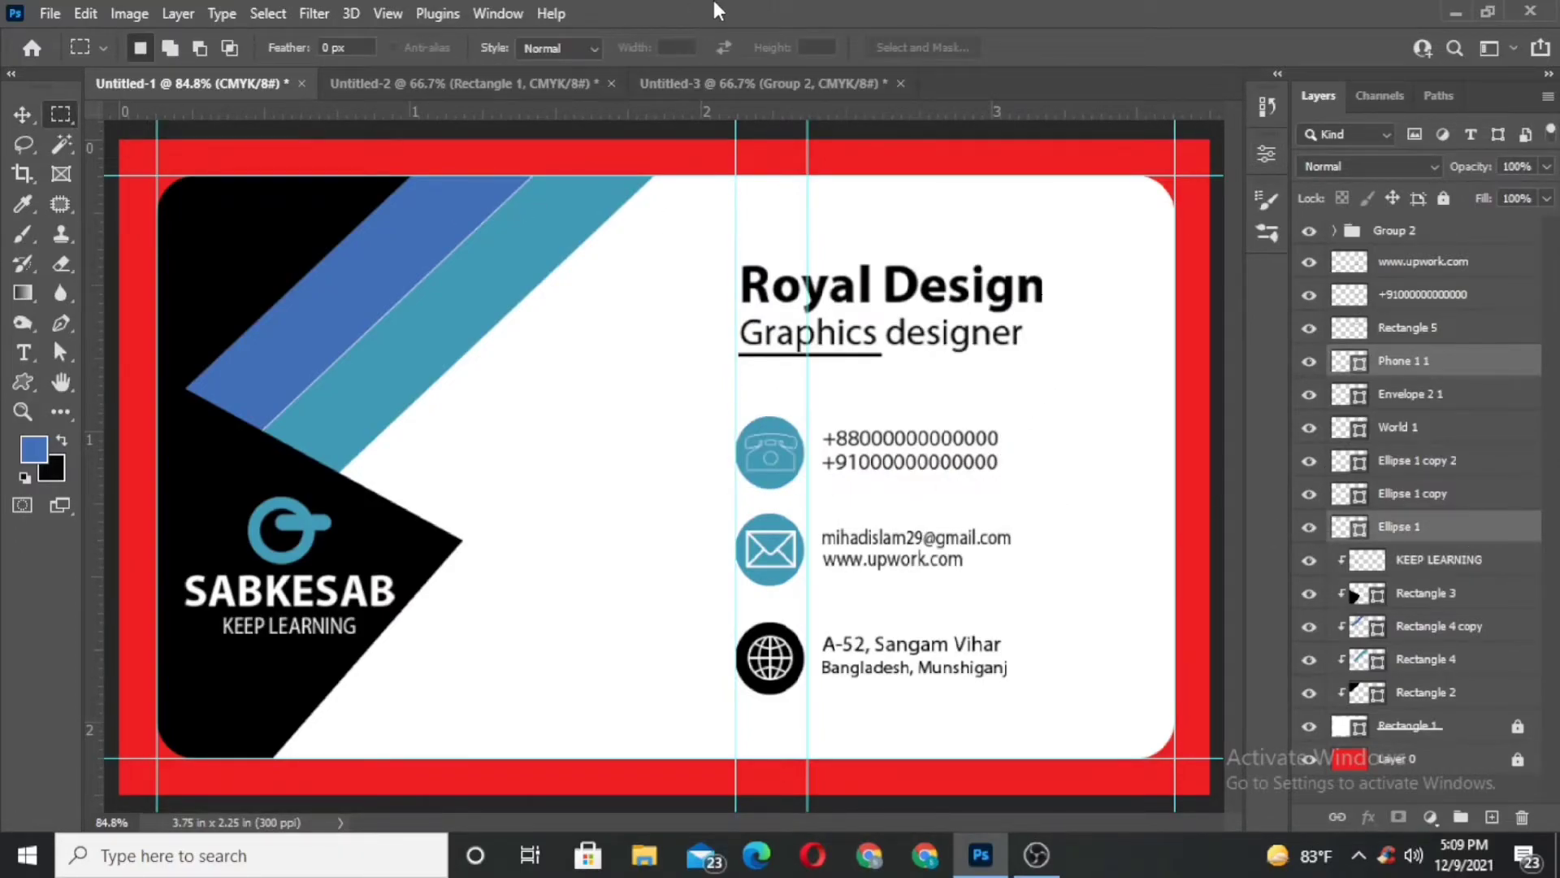
{"action": "left_click", "coordinate": [1310, 361]}
{"action": "left_click", "coordinate": [1430, 361]}
Draw a solid white telephone custom shape over the top teal circle.
{"action": "key", "text": "u"}
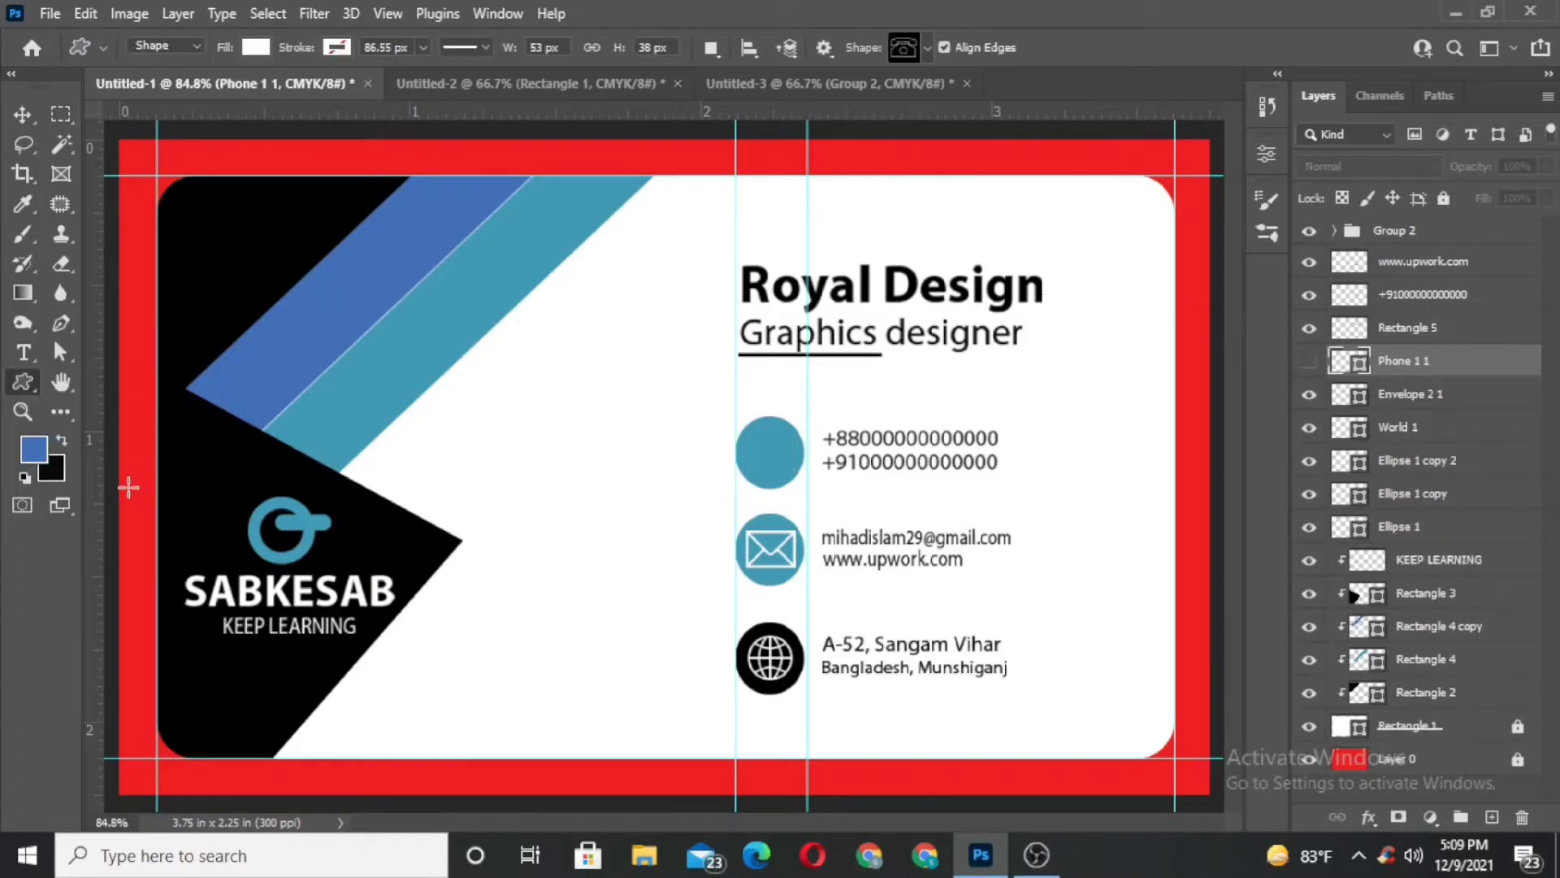
{"action": "left_click", "coordinate": [903, 49]}
{"action": "double_click", "coordinate": [933, 372]}
{"action": "left_click_drag", "start_coordinate": [768, 456], "coordinate": [787, 487]}
{"action": "left_click", "coordinate": [1210, 147]}
Center the solid telephone icon on the top circle, Ellipse 1.
{"action": "key", "text": "v"}
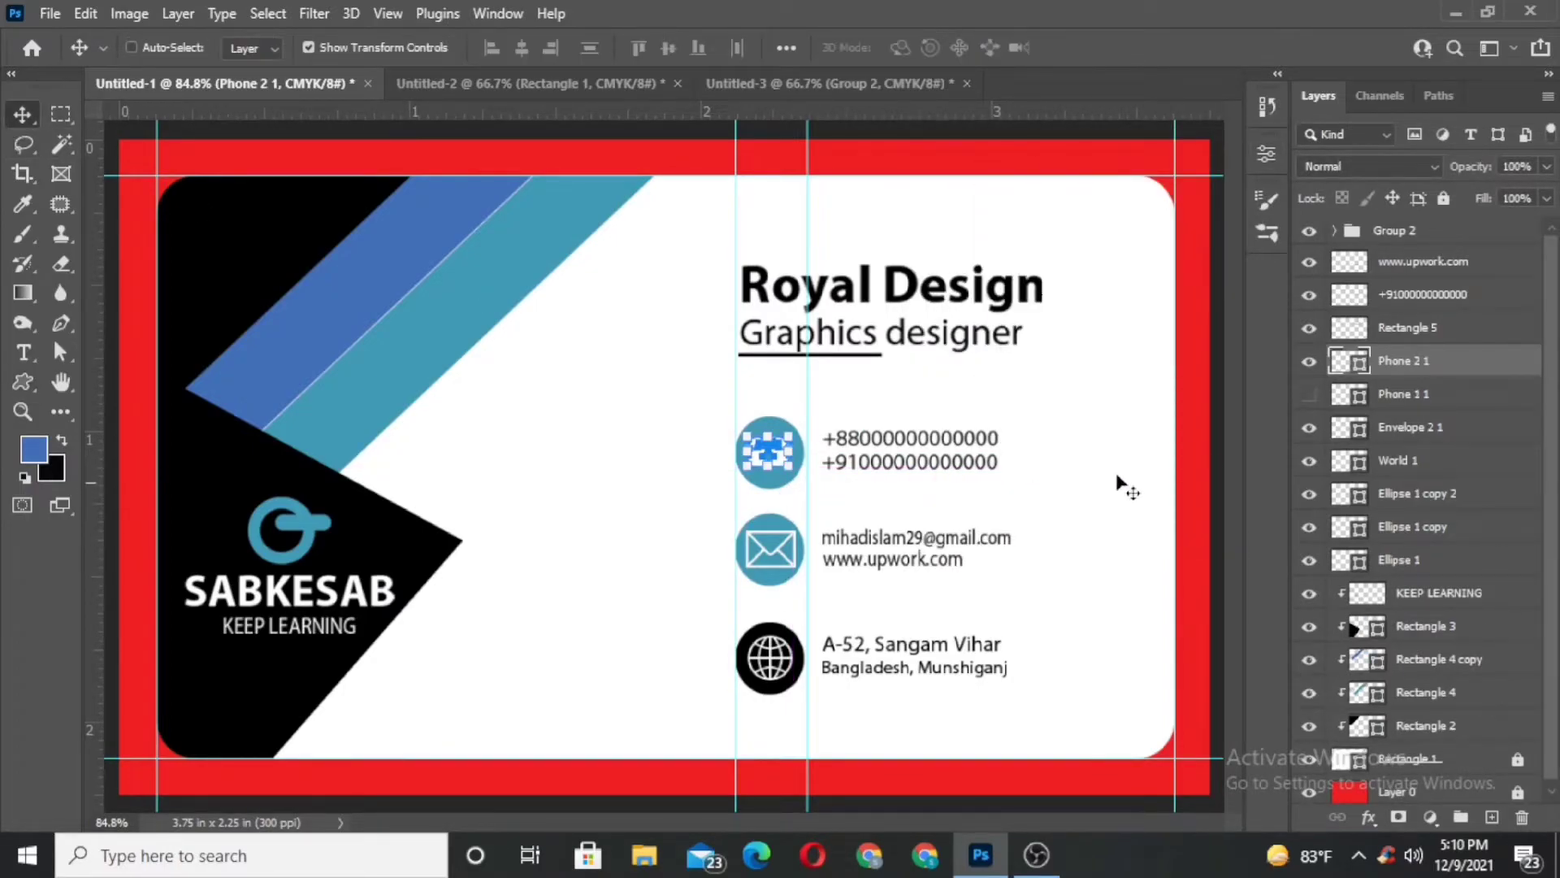
{"action": "left_click", "coordinate": [1410, 560], "text": "ctrl"}
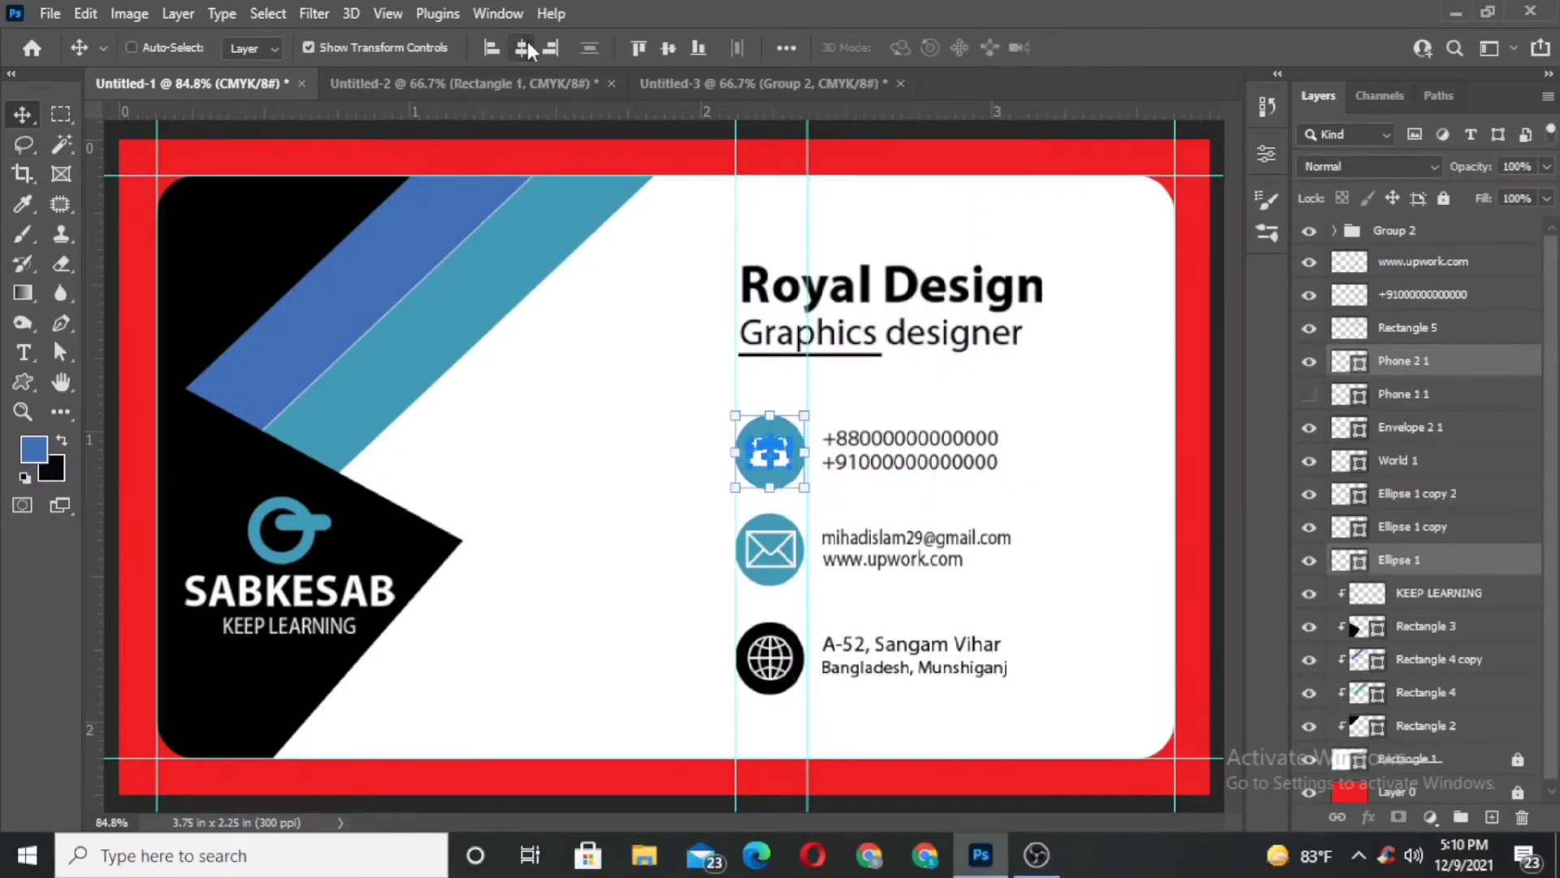
{"action": "left_click", "coordinate": [61, 114]}
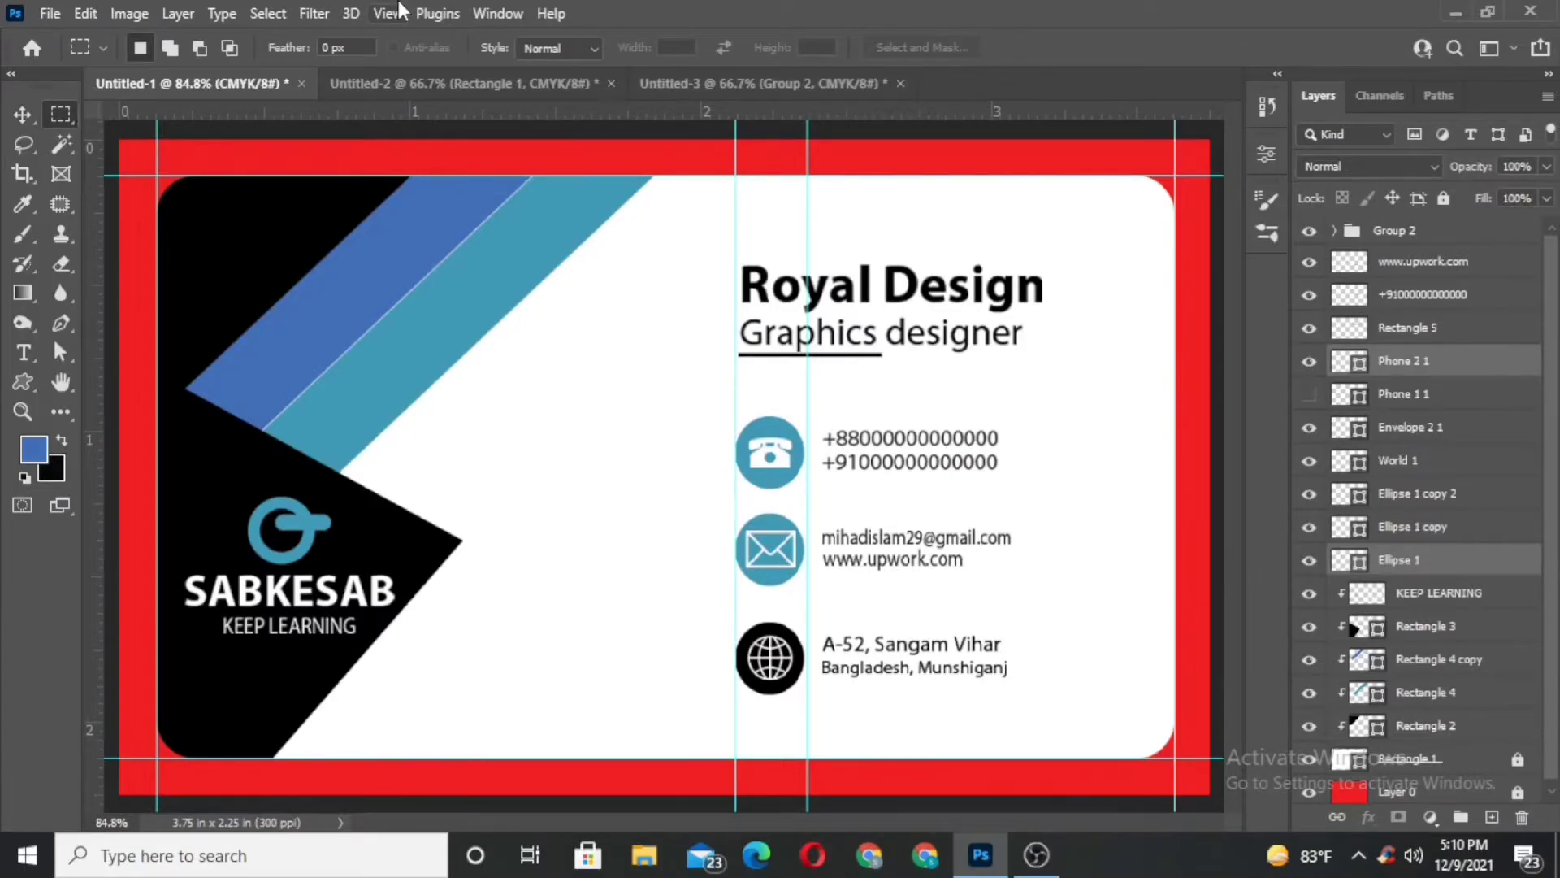
Try grouping all layers from Rectangle 2 up to Group 2, and undo the grouping.
{"action": "left_click", "coordinate": [22, 114]}
{"action": "scroll", "coordinate": [1402, 724], "scroll_direction": "down", "scroll_amount": 1}
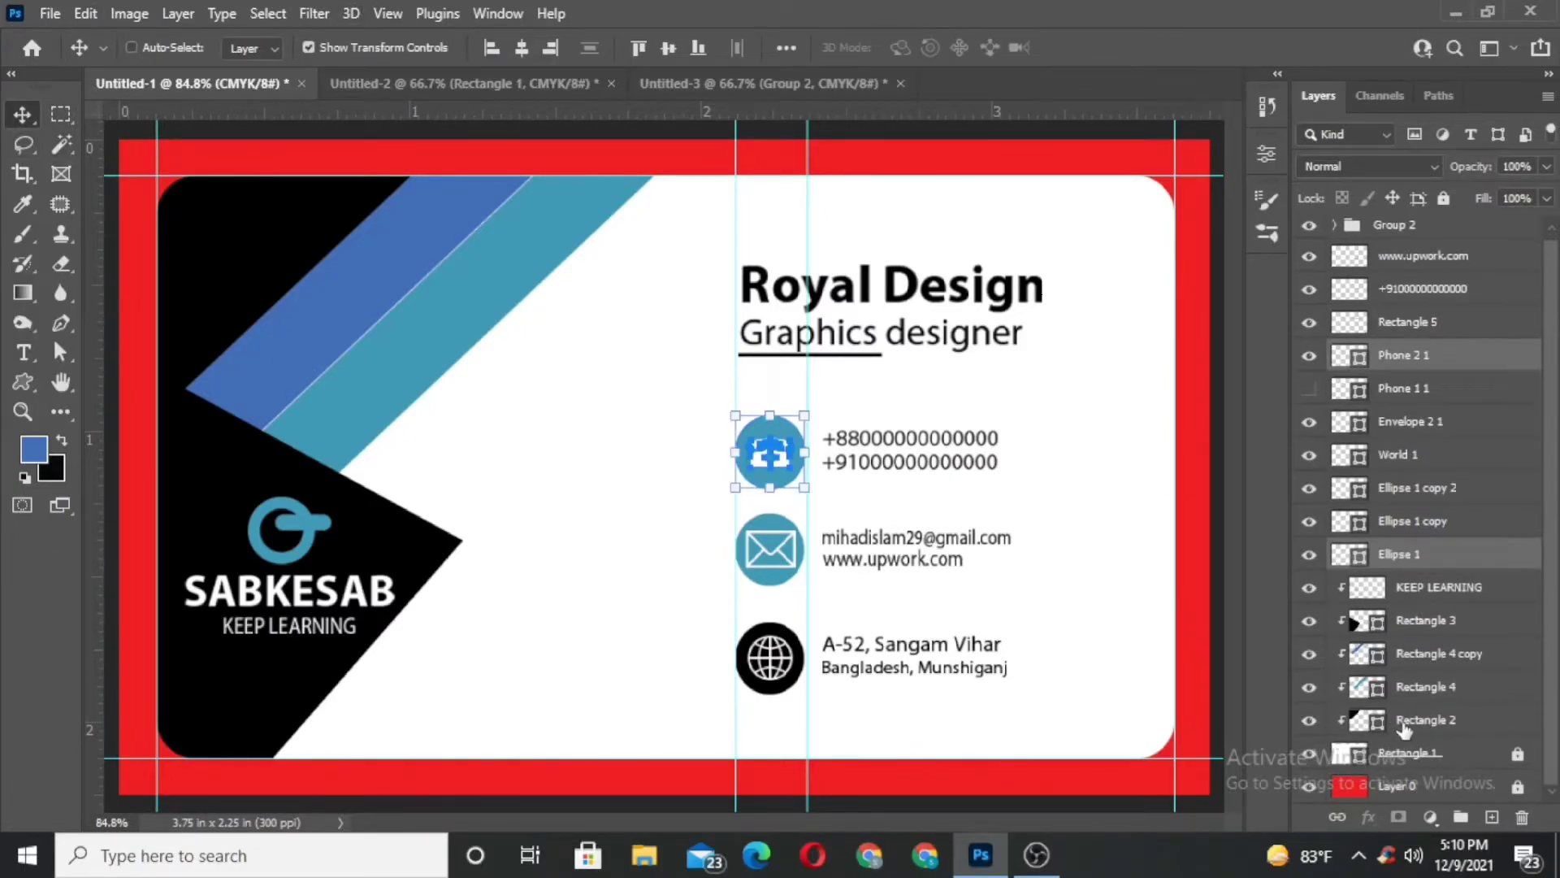
{"action": "left_click", "coordinate": [1404, 722]}
{"action": "left_click", "coordinate": [1395, 226], "text": "shift"}
{"action": "key", "text": "ctrl+g"}
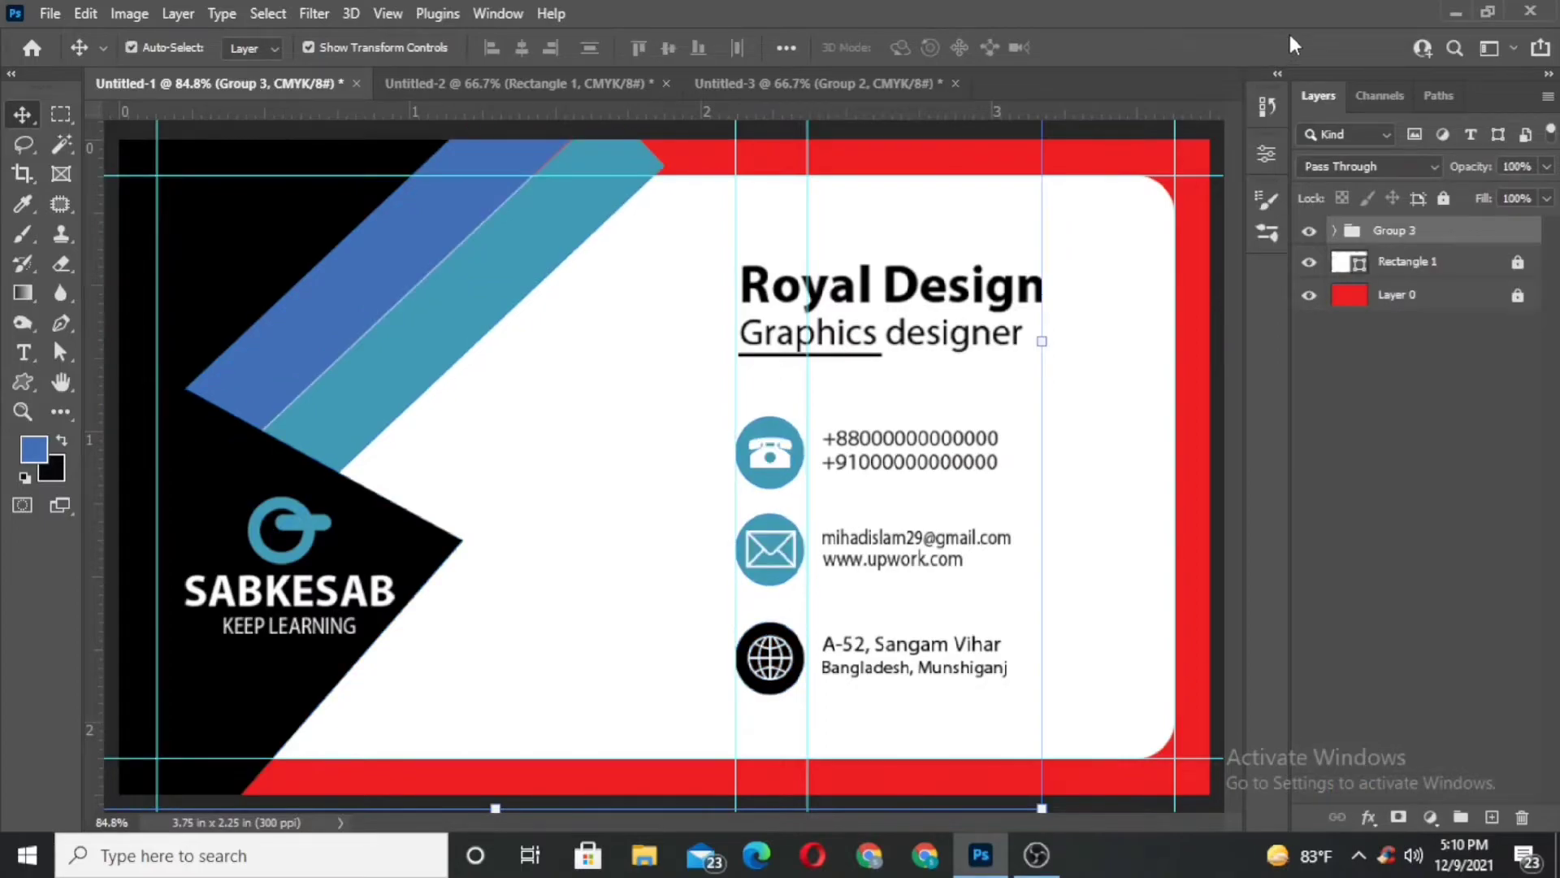
{"action": "key", "text": "ctrl+z"}
{"action": "right_click", "coordinate": [1449, 247]}
{"action": "left_click", "coordinate": [1481, 565]}
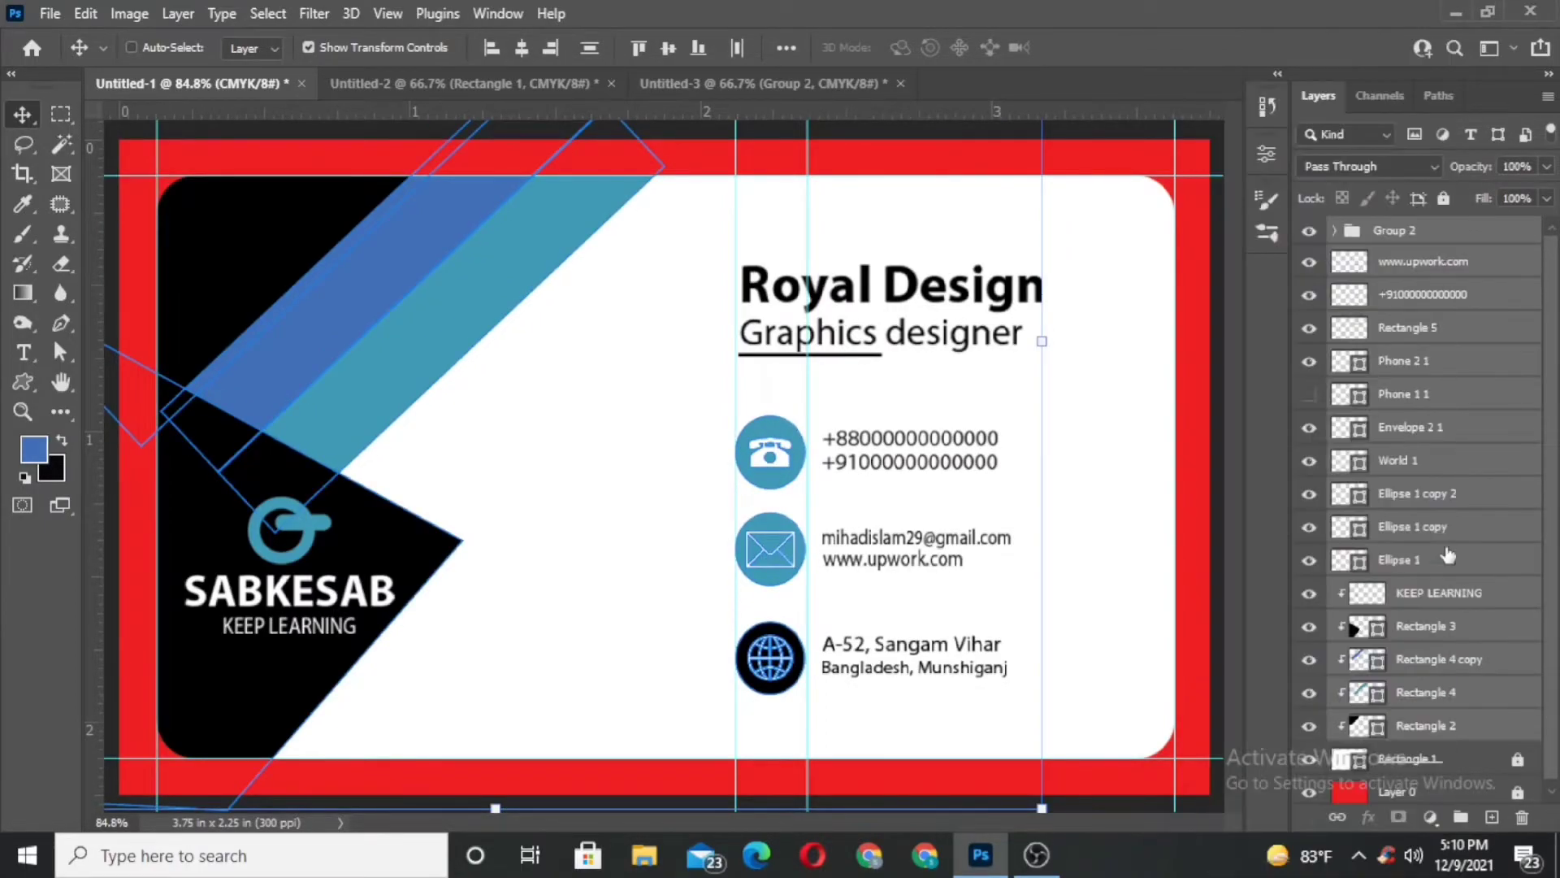
Select Layer 0 and remove the left, top, bottom and two inner vertical guides from the card.
{"action": "left_click", "coordinate": [60, 114]}
{"action": "scroll", "coordinate": [1472, 576], "scroll_direction": "down", "scroll_amount": 1}
{"action": "left_click", "coordinate": [1367, 790]}
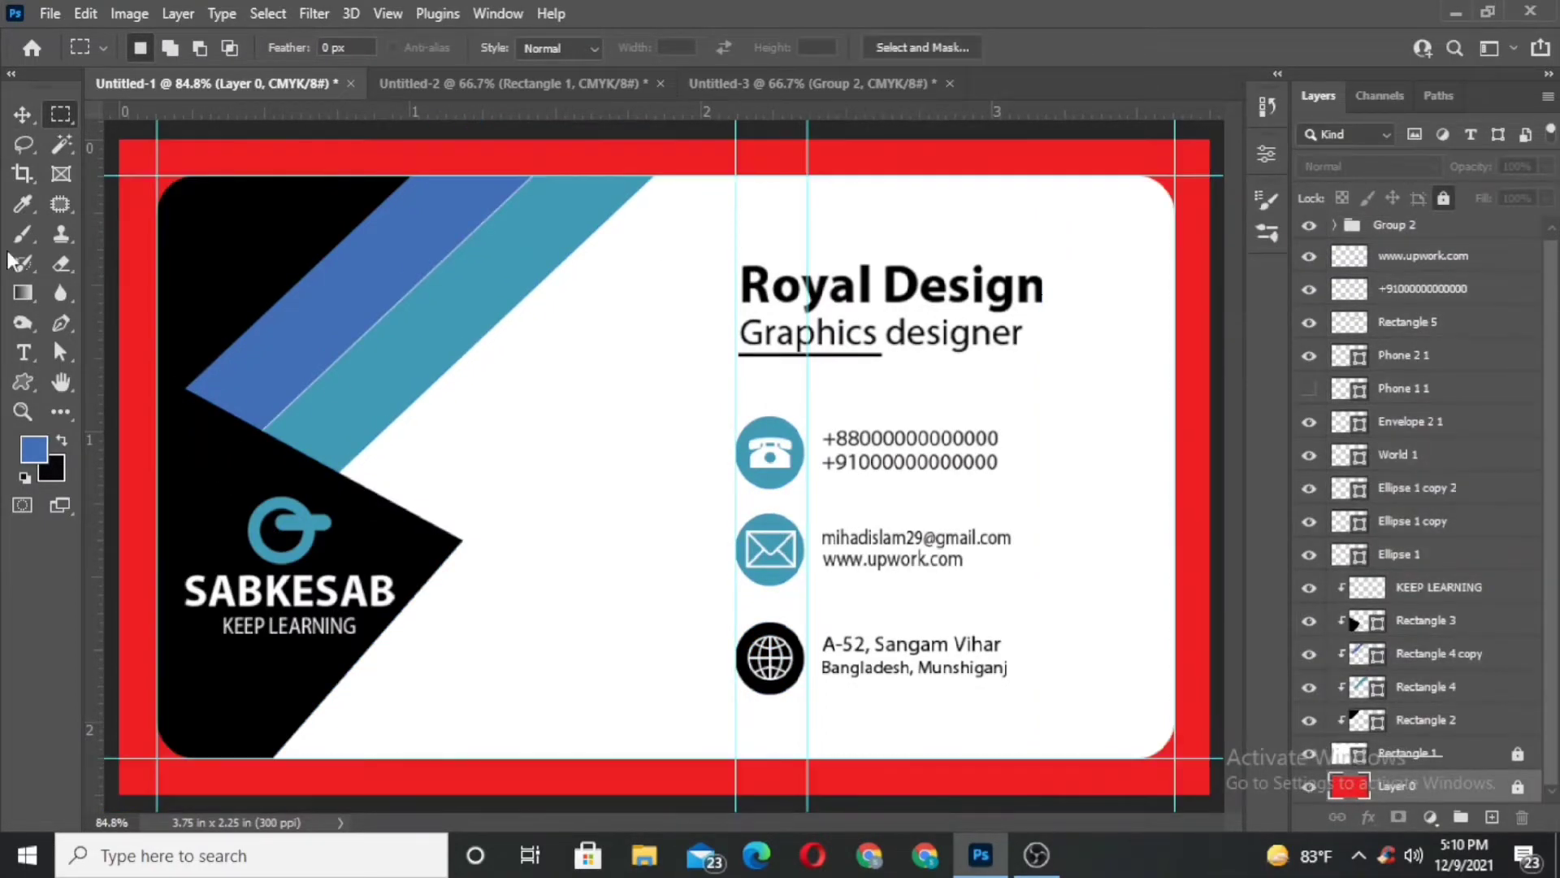
{"action": "left_click", "coordinate": [22, 114]}
{"action": "left_click_drag", "start_coordinate": [157, 258], "coordinate": [98, 266]}
{"action": "left_click_drag", "start_coordinate": [180, 176], "coordinate": [254, 106]}
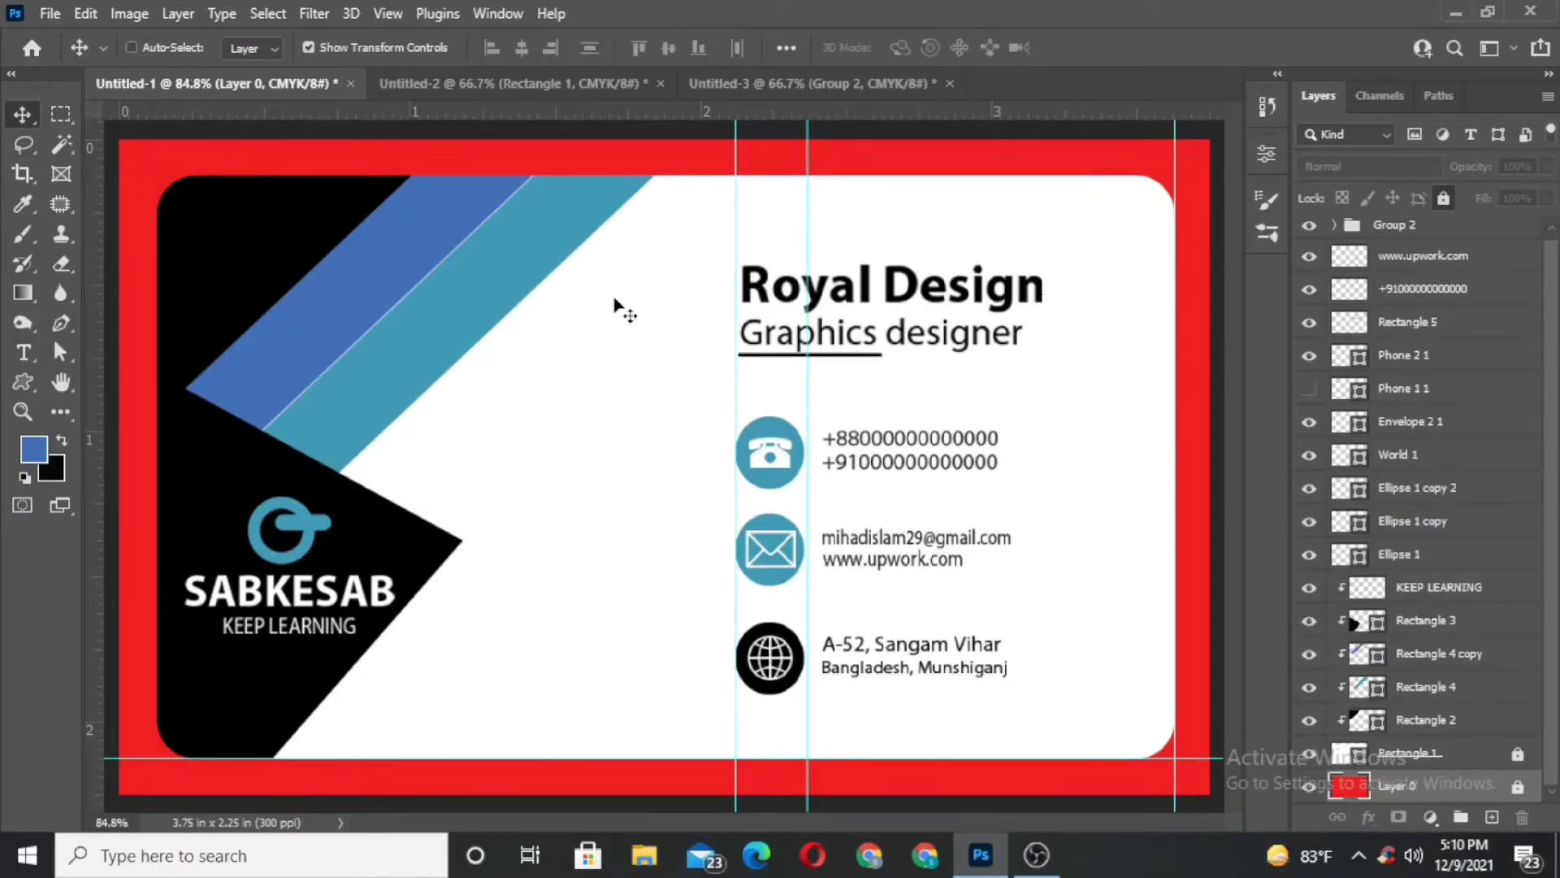
{"action": "left_click_drag", "start_coordinate": [734, 422], "coordinate": [93, 411]}
{"action": "left_click_drag", "start_coordinate": [807, 496], "coordinate": [94, 487]}
{"action": "left_click_drag", "start_coordinate": [864, 757], "coordinate": [927, 122]}
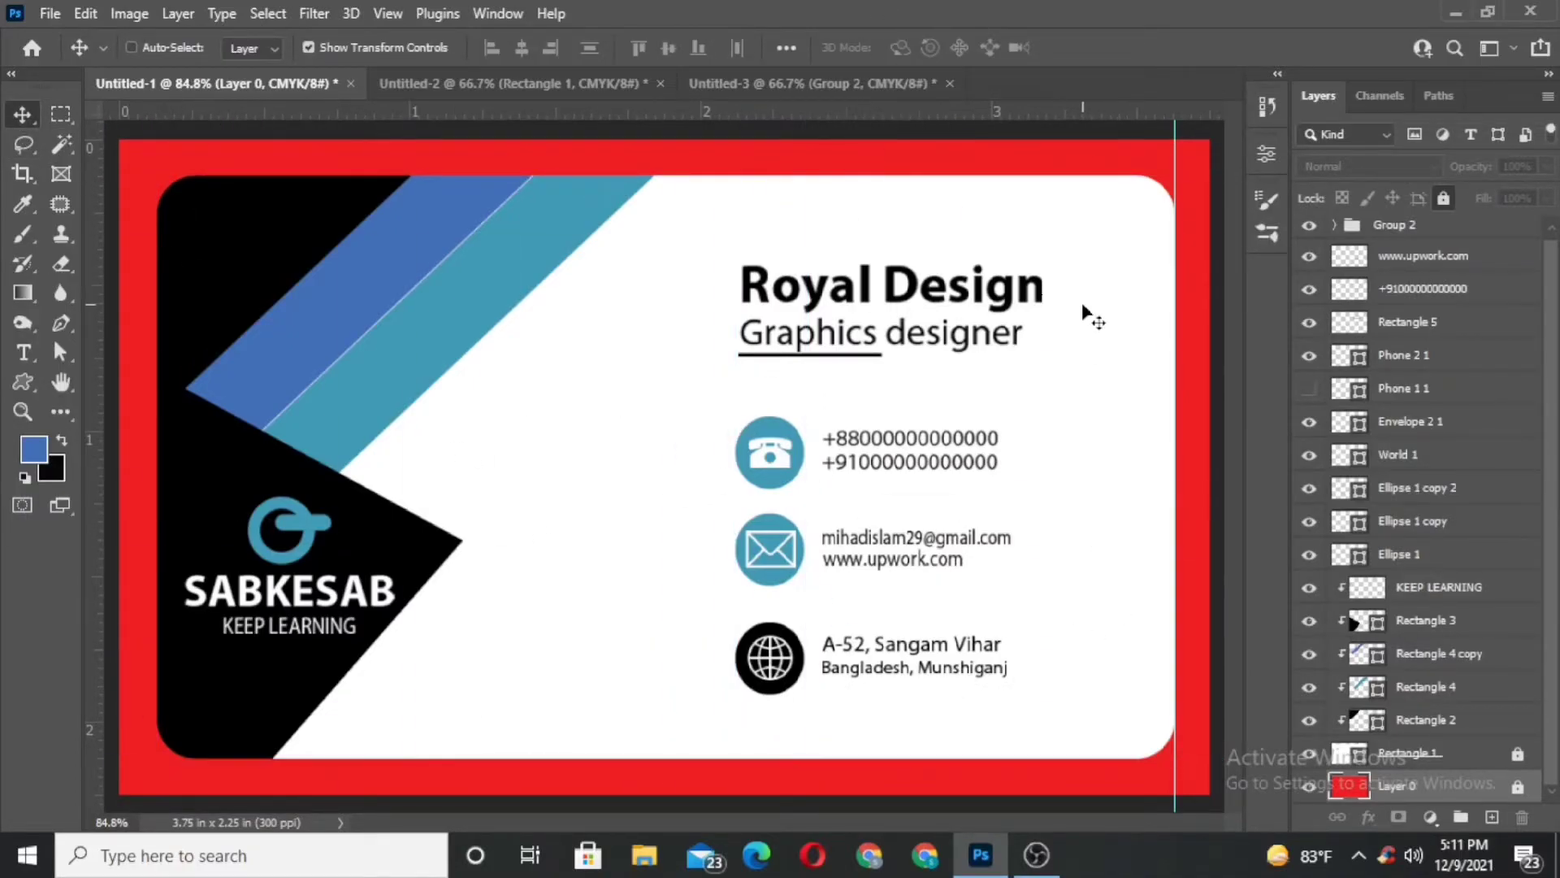
In the Untitled-2 document, unlock the Rectangle 1 card shape and change its fill to black.
{"action": "left_click", "coordinate": [548, 83]}
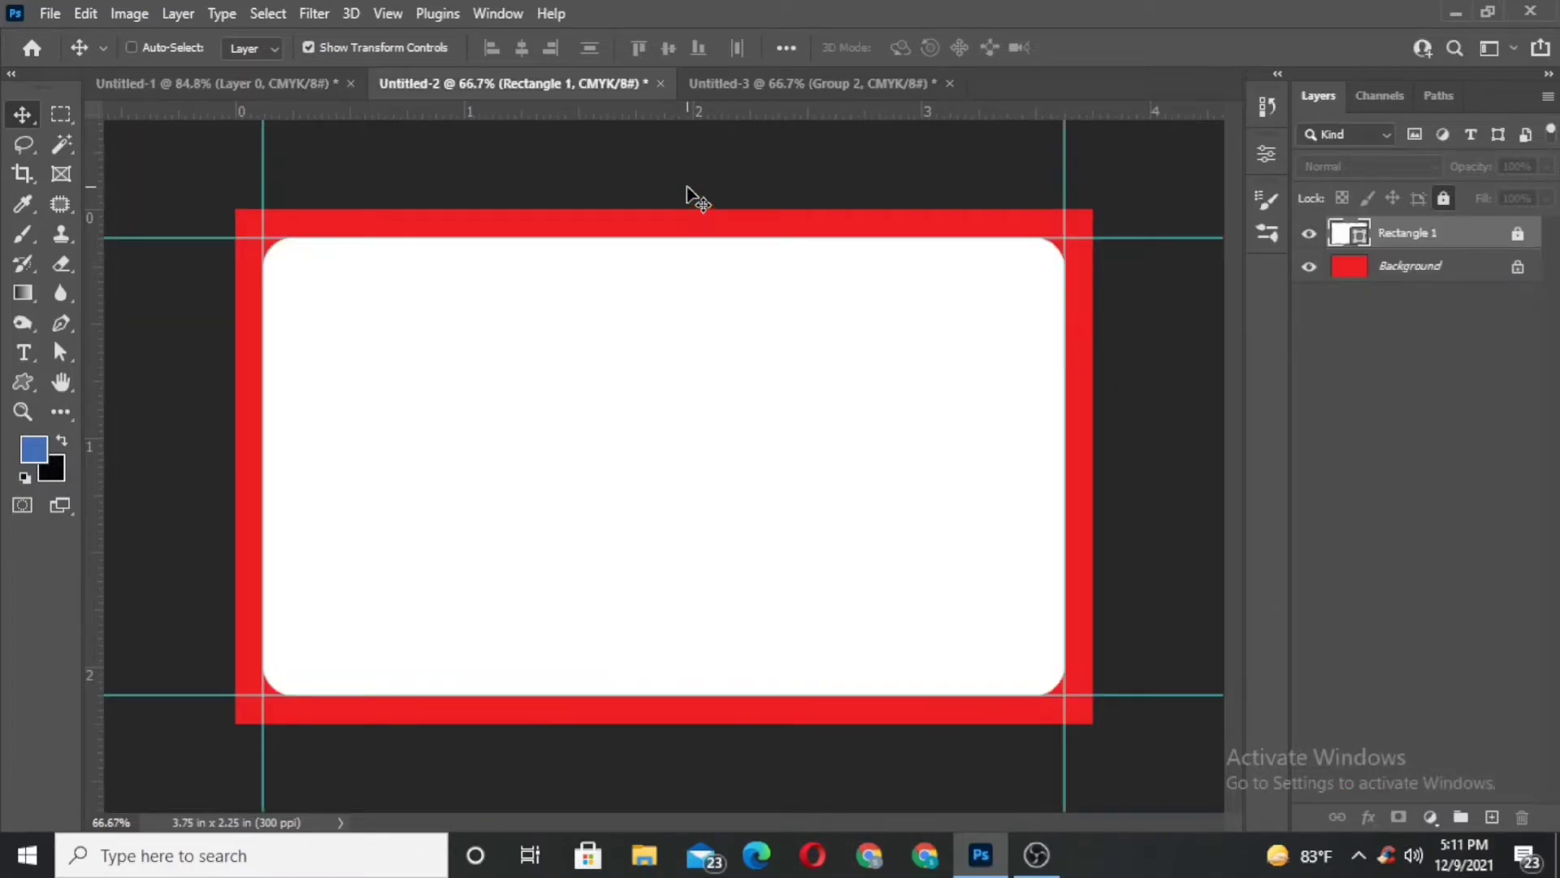
{"action": "double_click", "coordinate": [1345, 234]}
{"action": "left_click", "coordinate": [744, 330]}
{"action": "left_click", "coordinate": [1443, 197]}
{"action": "double_click", "coordinate": [1351, 236]}
{"action": "left_click_drag", "start_coordinate": [845, 548], "coordinate": [745, 608]}
{"action": "left_click", "coordinate": [1279, 301]}
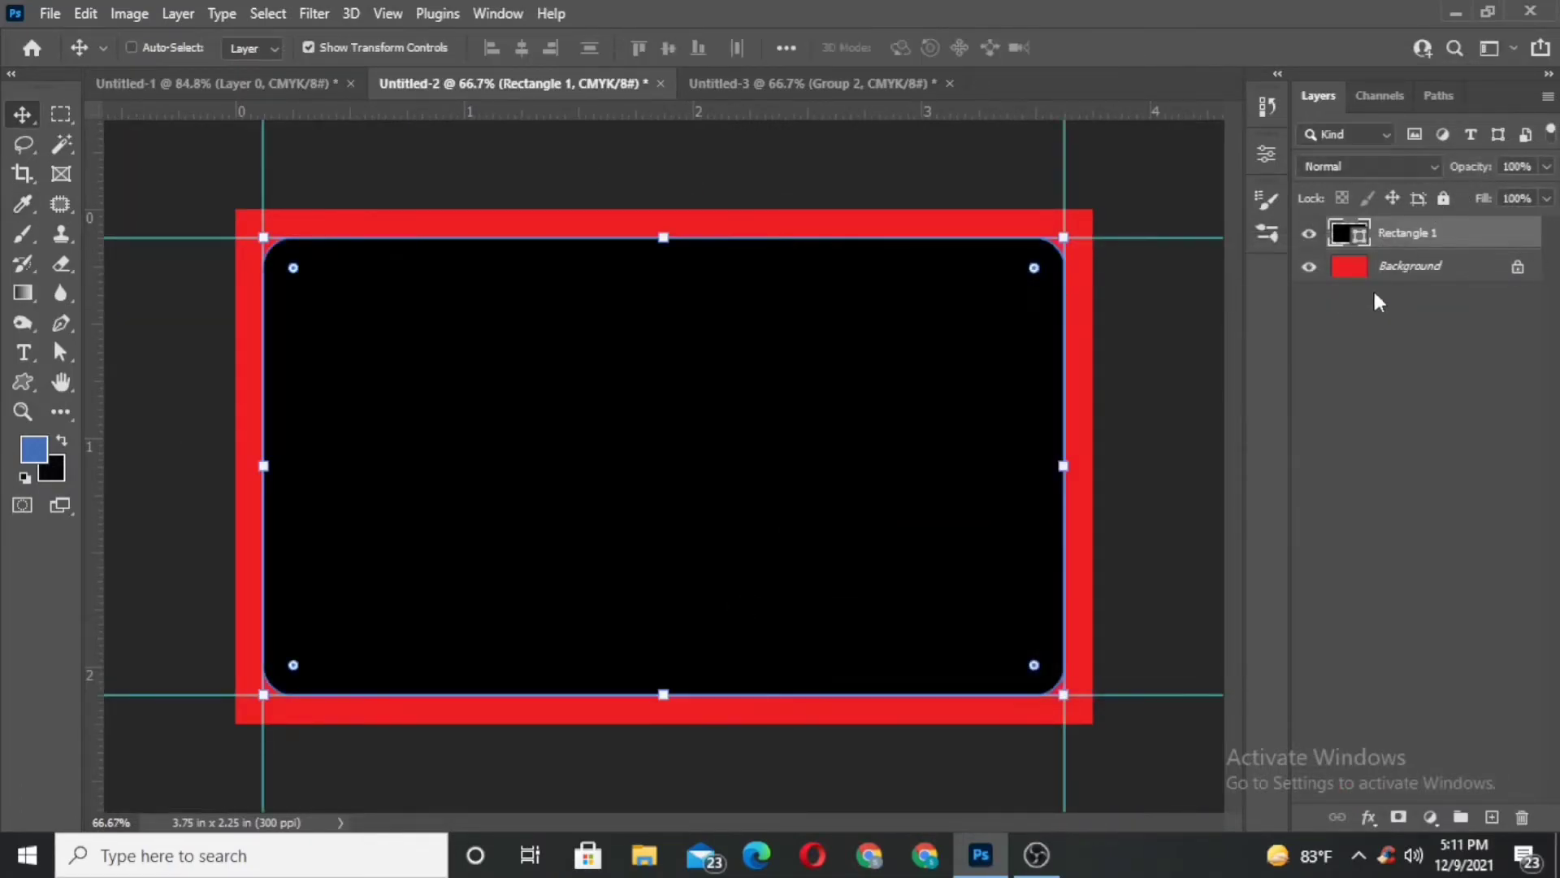
Copy the KEEP LEARNING logo layer from Untitled-3 onto the black card in Untitled-2 and resize it.
{"action": "left_click", "coordinate": [787, 85]}
{"action": "left_click", "coordinate": [1439, 362]}
{"action": "left_click", "coordinate": [1453, 331]}
{"action": "left_click", "coordinate": [1427, 393]}
{"action": "left_click_drag", "start_coordinate": [700, 443], "coordinate": [668, 443]}
{"action": "key", "text": "ctrl+t"}
{"action": "left_click_drag", "start_coordinate": [773, 366], "coordinate": [829, 397]}
{"action": "left_click", "coordinate": [1132, 47]}
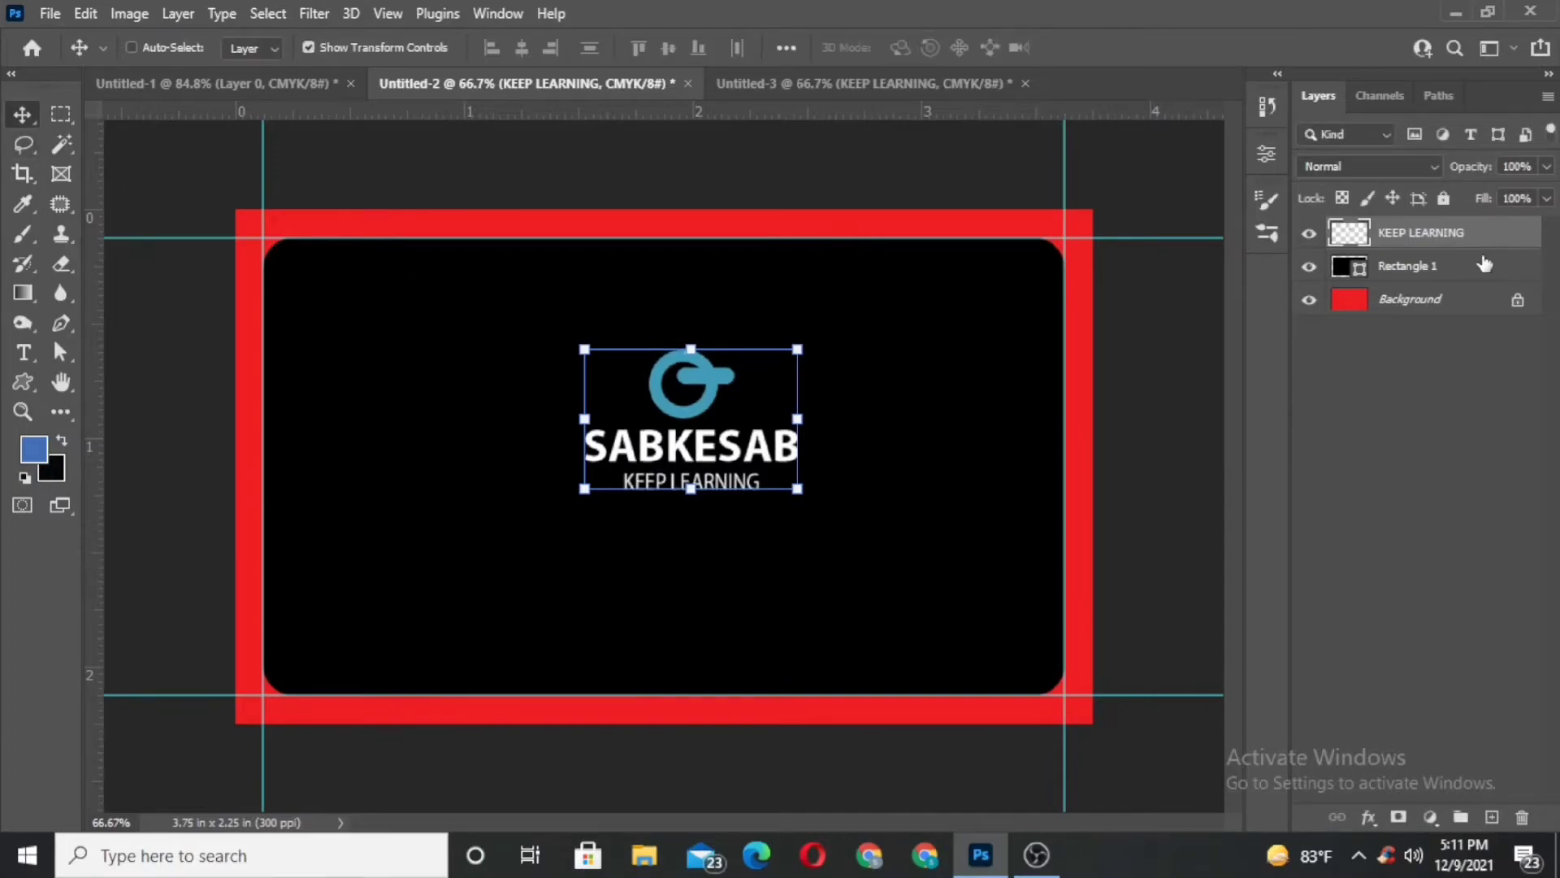
Center the logo horizontally and vertically on the black card, and shift it upward.
{"action": "left_click", "coordinate": [1472, 270], "text": "shift"}
{"action": "left_click", "coordinate": [522, 47]}
{"action": "left_click", "coordinate": [669, 45]}
{"action": "left_click", "coordinate": [1441, 238]}
{"action": "key", "text": "shift+Up"}
{"action": "key", "text": "shift+Up"}
{"action": "key", "text": "shift+Up"}
{"action": "key", "text": "shift+Up"}
{"action": "key", "text": "shift+Up"}
{"action": "key", "text": "shift+Up"}
{"action": "key", "text": "shift+Up"}
{"action": "key", "text": "shift+Up"}
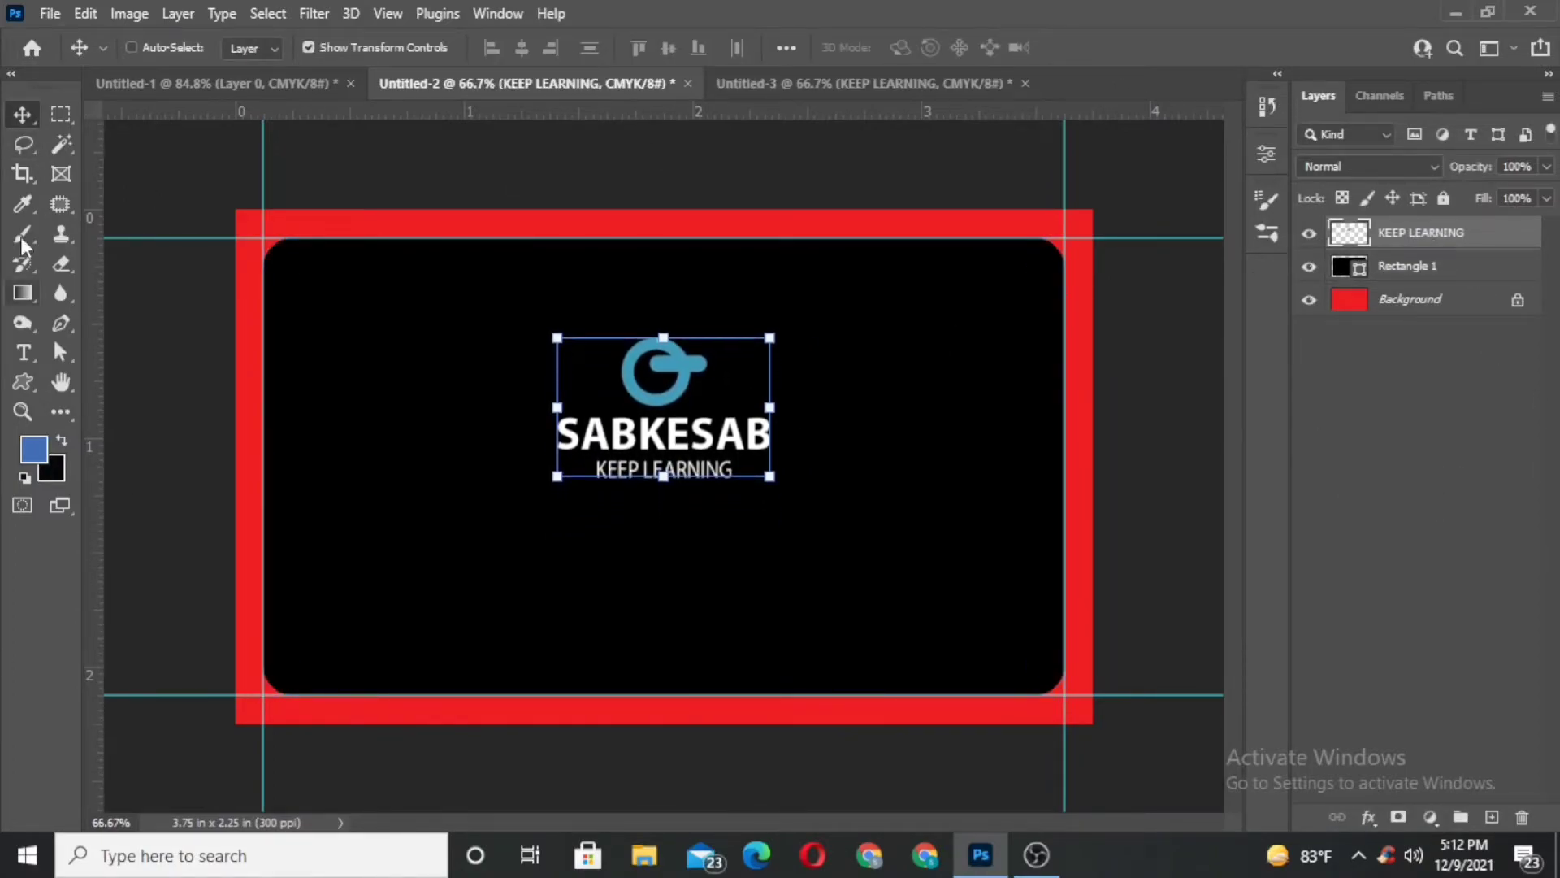
{"action": "key", "text": "m"}
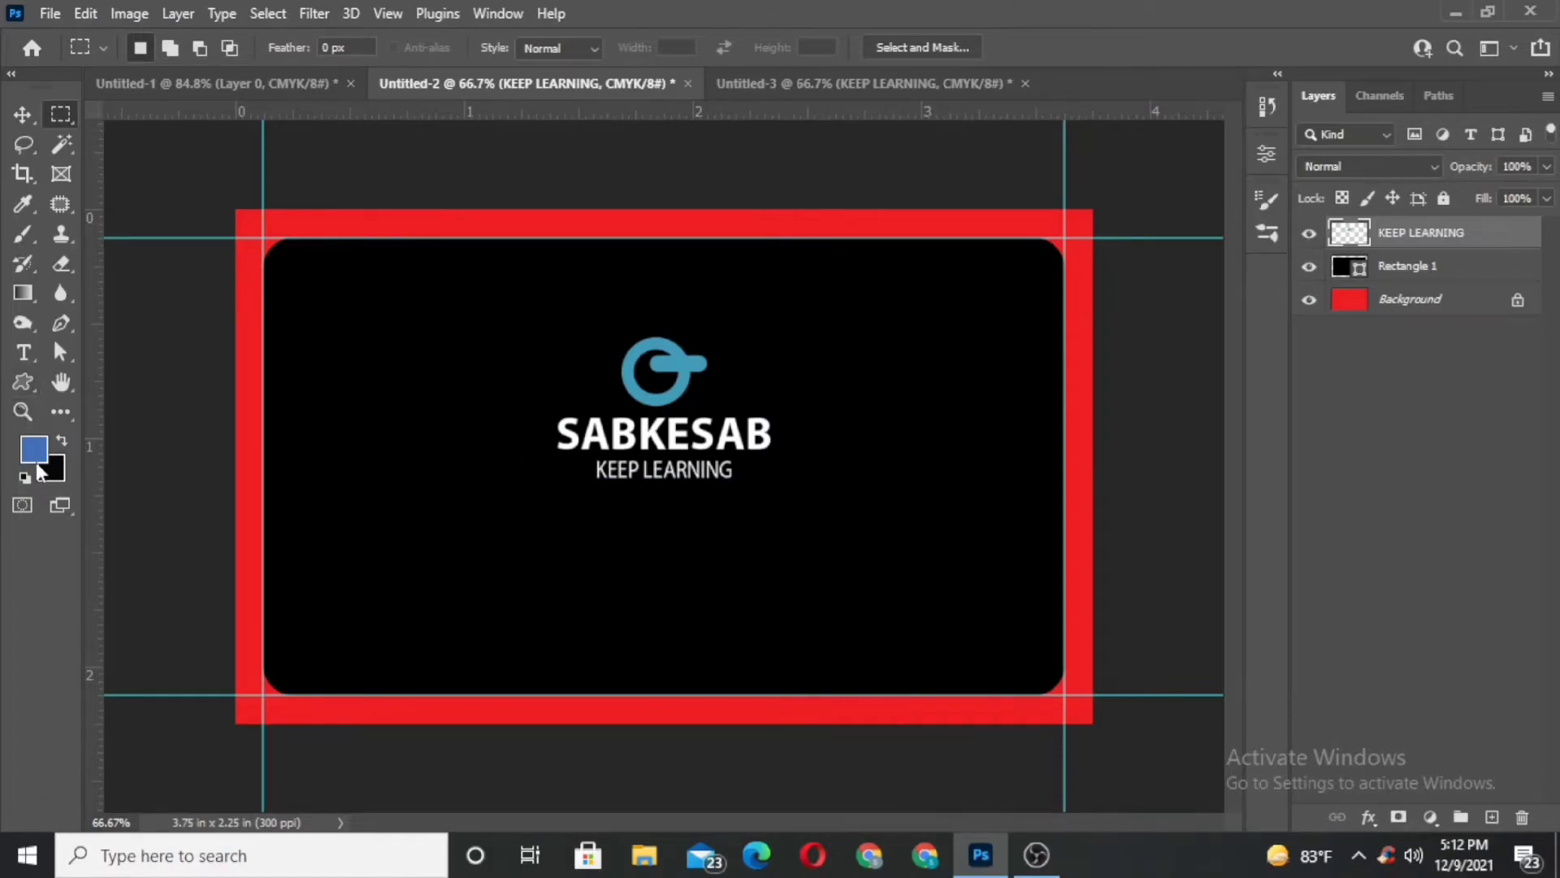
Draw a red rectangle below the logo and place a duplicate directly against its right edge.
{"action": "key", "text": "shift+u"}
{"action": "left_click_drag", "start_coordinate": [494, 520], "coordinate": [718, 556]}
{"action": "left_click", "coordinate": [1222, 143]}
{"action": "left_click", "coordinate": [22, 119]}
{"action": "key", "text": "Return"}
{"action": "left_click_drag", "start_coordinate": [603, 566], "coordinate": [829, 569]}
Change the fill of the right-hand rectangle (Rectangle 2 copy) to the blue foreground color.
{"action": "left_click", "coordinate": [22, 204]}
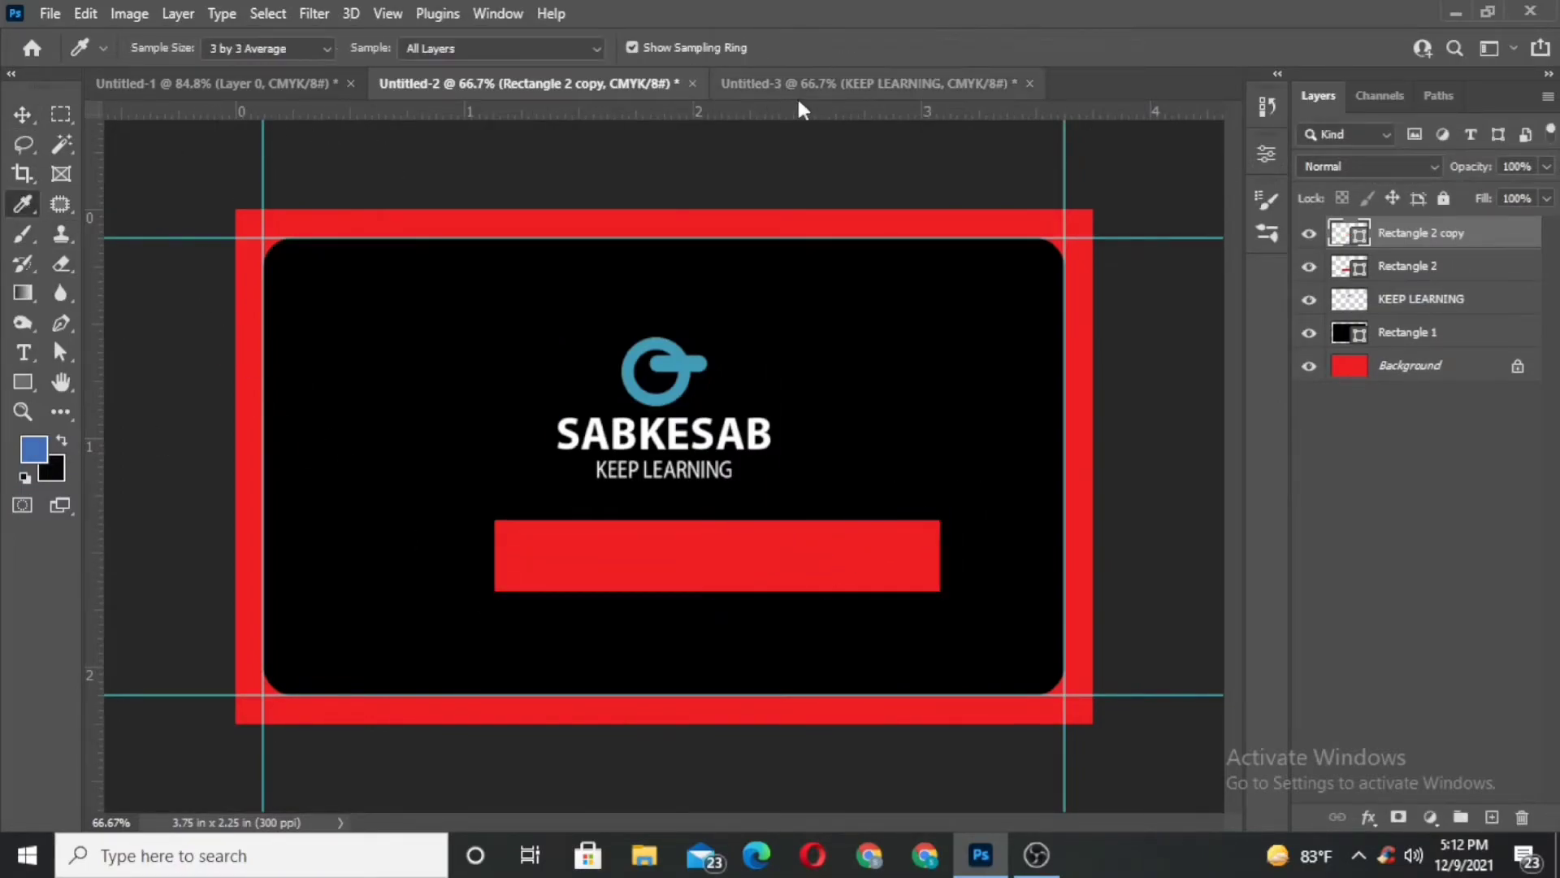
{"action": "left_click", "coordinate": [800, 84]}
{"action": "left_click", "coordinate": [590, 84]}
{"action": "left_click", "coordinate": [1366, 275]}
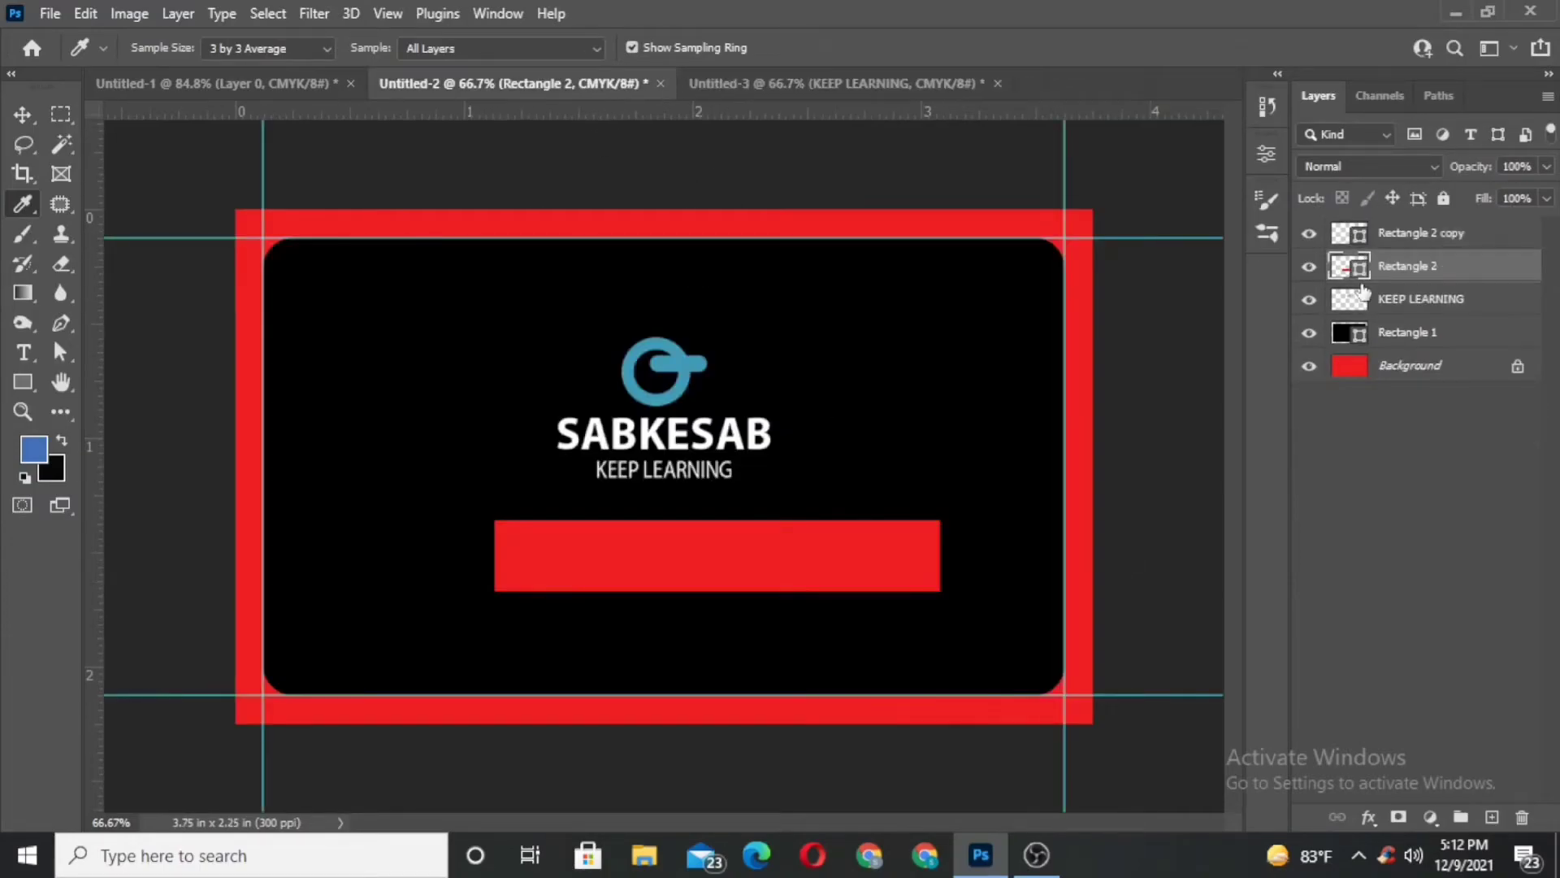
{"action": "key", "text": "v"}
{"action": "left_click", "coordinate": [1410, 244]}
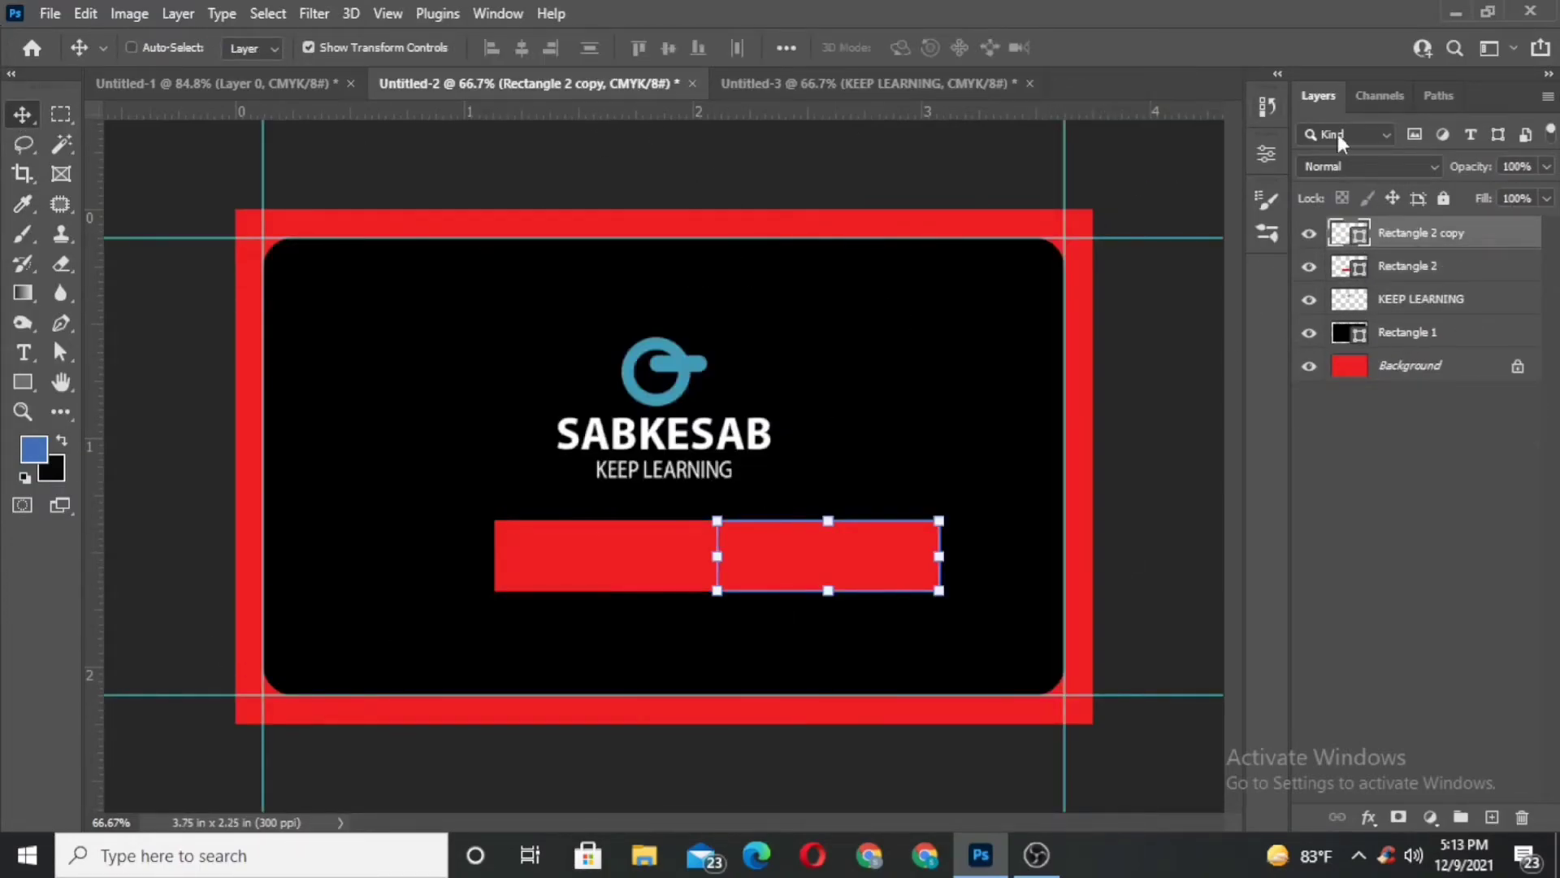
{"action": "double_click", "coordinate": [1349, 233]}
{"action": "left_click", "coordinate": [34, 448]}
{"action": "left_click", "coordinate": [1309, 293]}
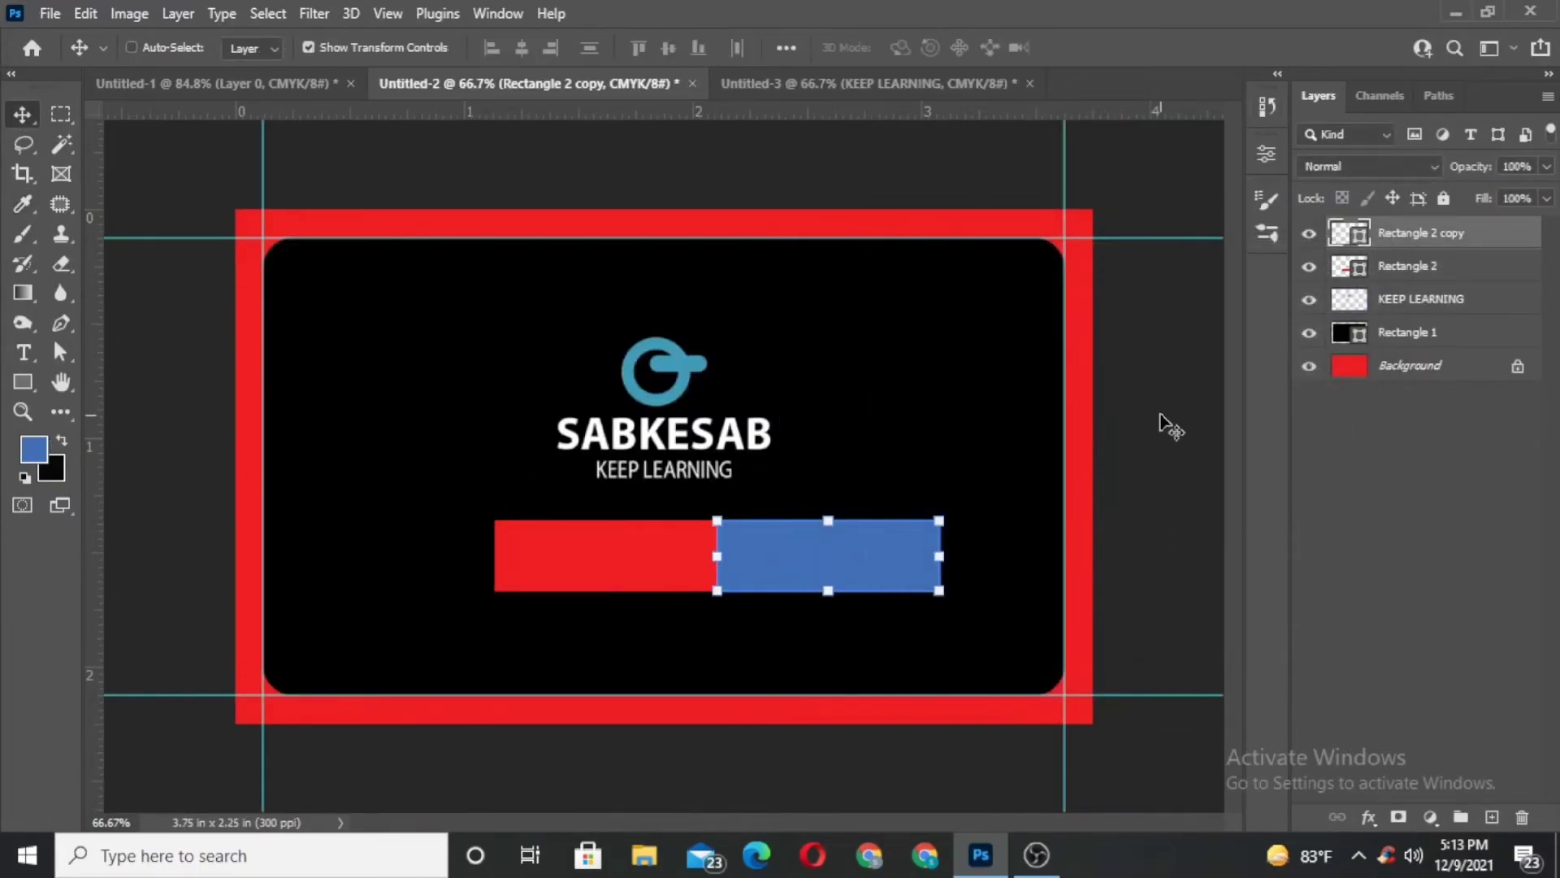
Change the fill of the left-hand rectangle (Rectangle 2) to the teal sampled from the SABKESAB logo.
{"action": "left_click", "coordinate": [1477, 272]}
{"action": "left_click", "coordinate": [914, 89]}
{"action": "key", "text": "i"}
{"action": "left_click", "coordinate": [456, 557]}
{"action": "left_click", "coordinate": [524, 84]}
{"action": "double_click", "coordinate": [1349, 265]}
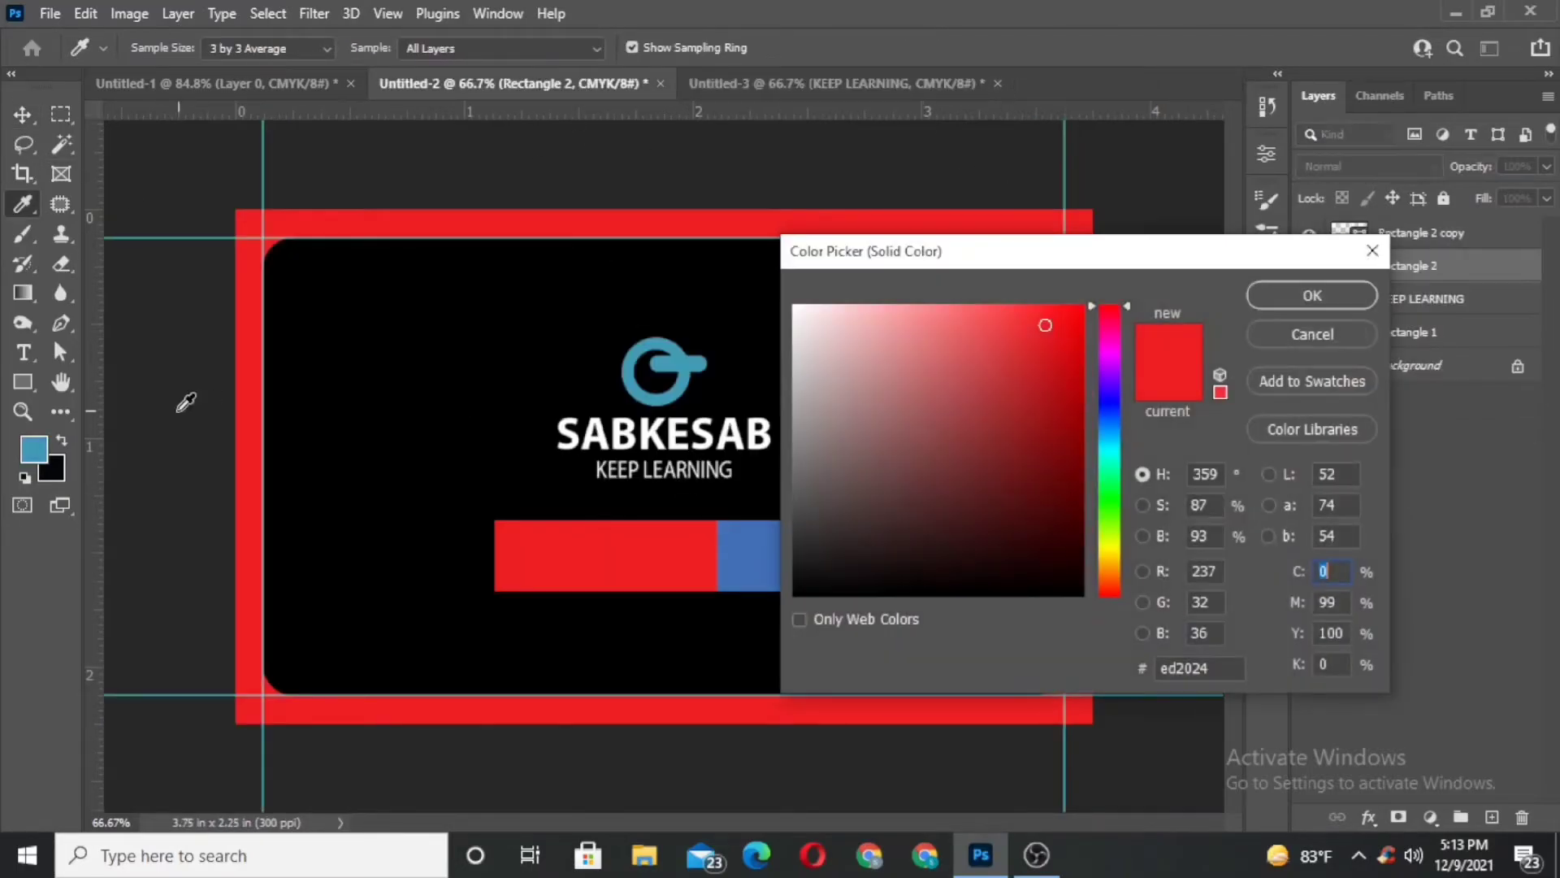
{"action": "left_click", "coordinate": [34, 448]}
{"action": "left_click", "coordinate": [1306, 294]}
{"action": "key", "text": "v"}
{"action": "left_click", "coordinate": [61, 356]}
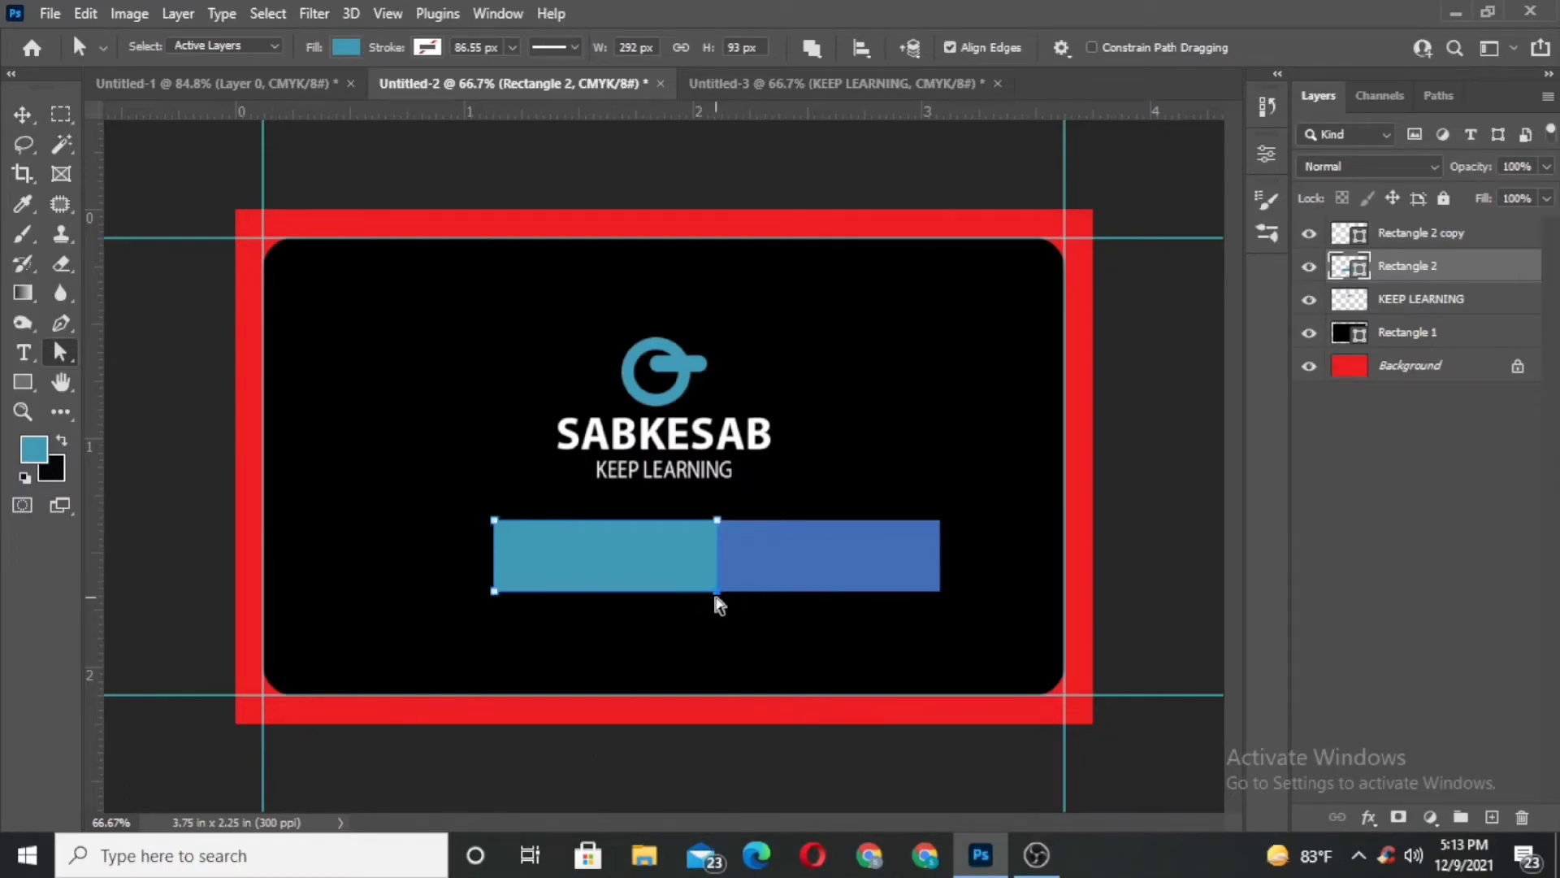
{"action": "left_click_drag", "start_coordinate": [700, 591], "coordinate": [688, 591]}
{"action": "left_click", "coordinate": [736, 333]}
{"action": "key", "text": "ctrl+z"}
{"action": "key", "text": "v"}
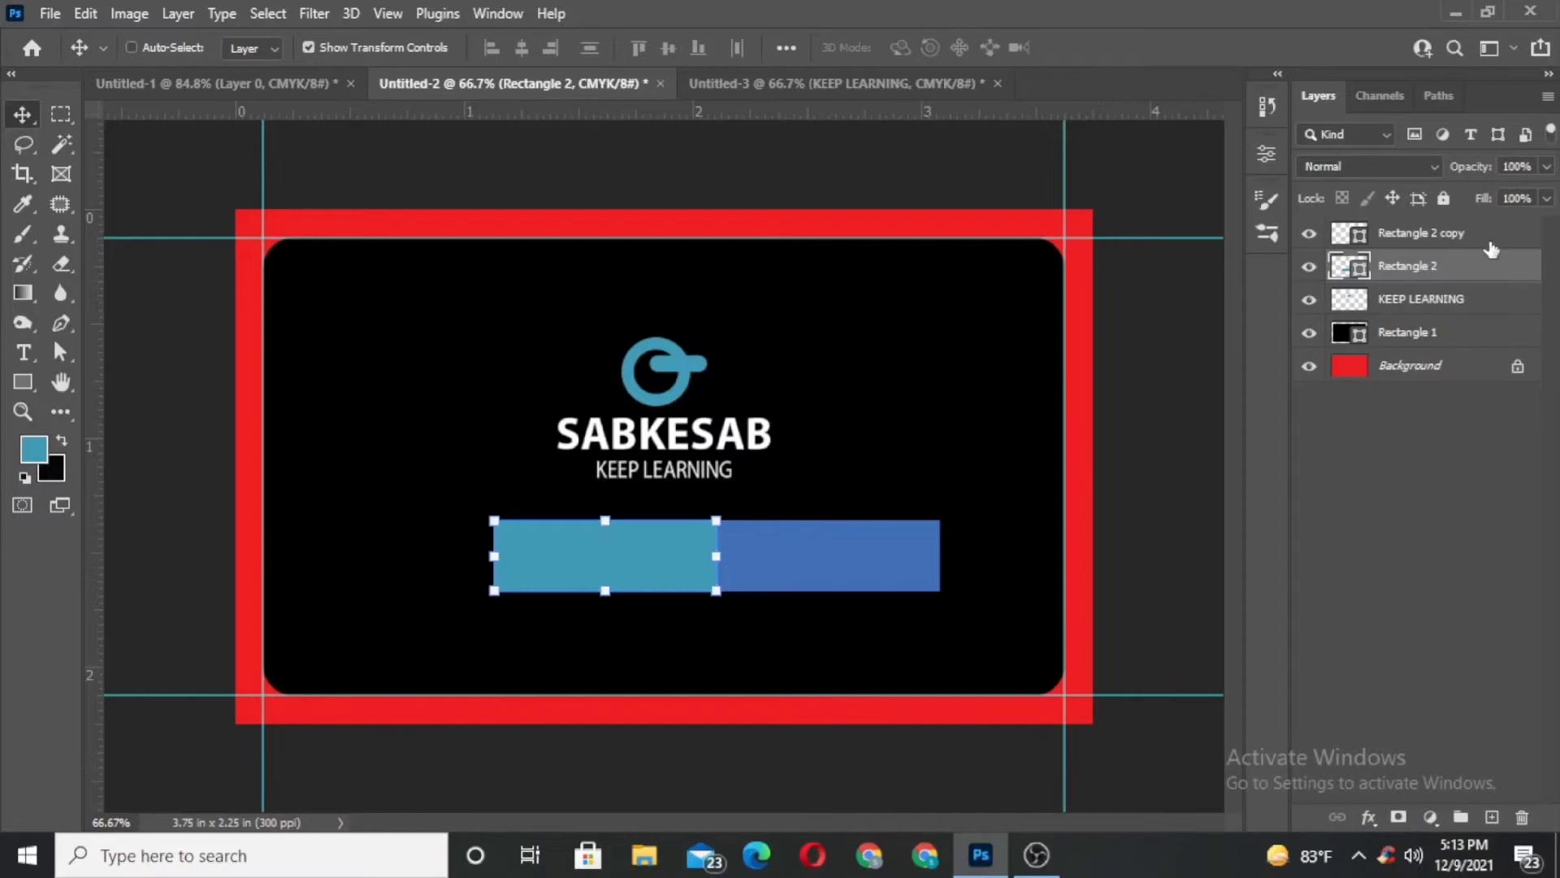
Slant the left edge of the blue rectangle by pulling its lower-left corner outward over the teal rectangle.
{"action": "left_click", "coordinate": [1487, 242]}
{"action": "left_click", "coordinate": [63, 356]}
{"action": "left_click_drag", "start_coordinate": [715, 609], "coordinate": [671, 591]}
{"action": "key", "text": "Return"}
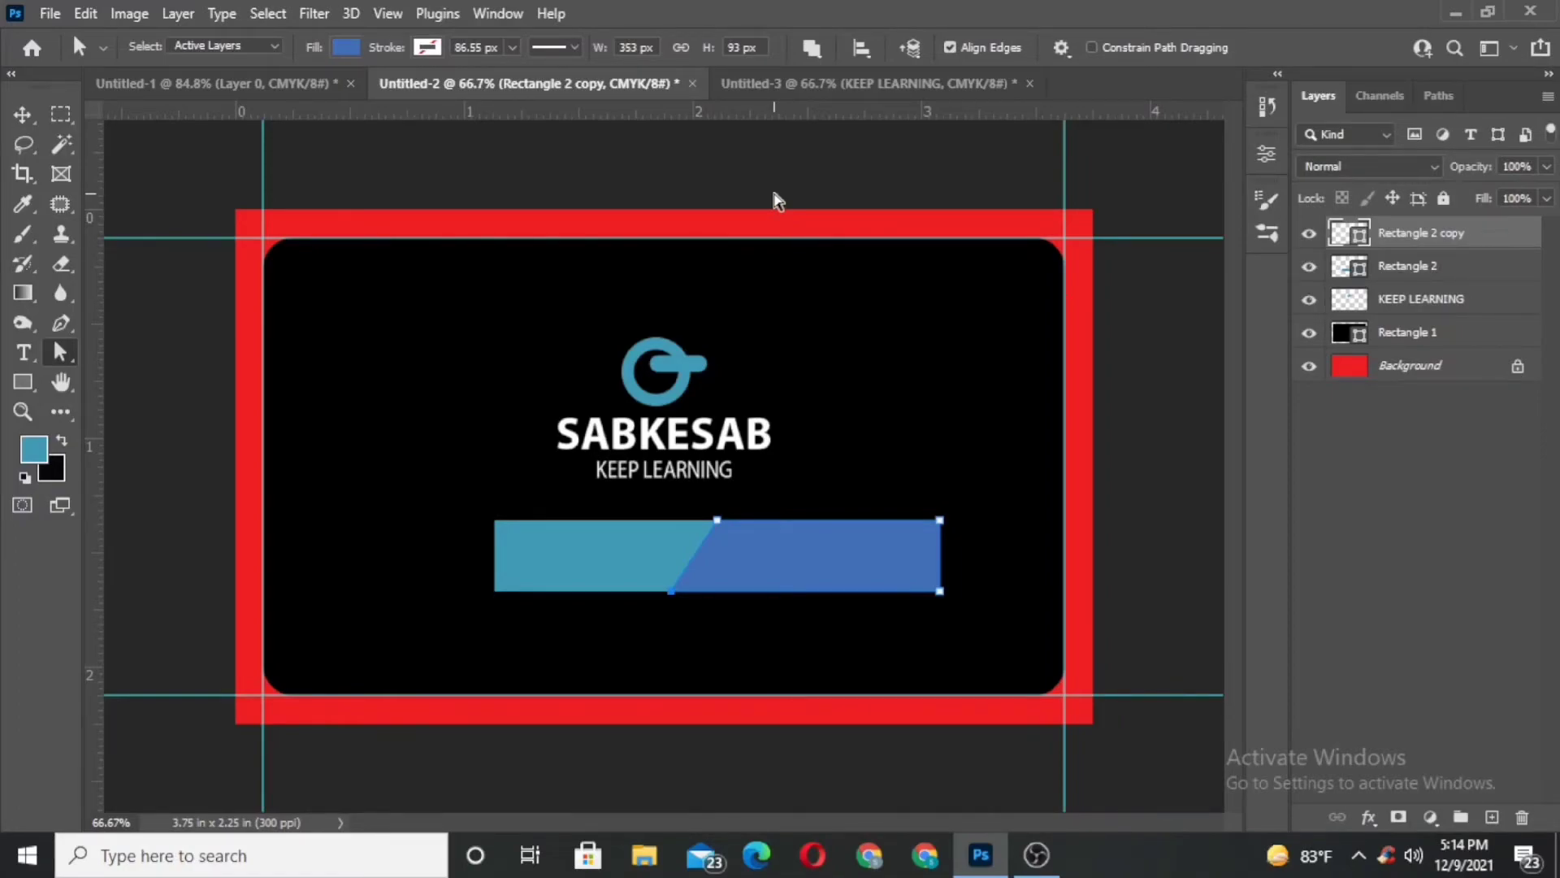
Slant the left edge of the teal rectangle to match, pulling its lower-left corner outward.
{"action": "left_click", "coordinate": [1408, 273]}
{"action": "left_click_drag", "start_coordinate": [476, 582], "coordinate": [446, 592]}
{"action": "left_click", "coordinate": [710, 330]}
{"action": "key", "text": "v"}
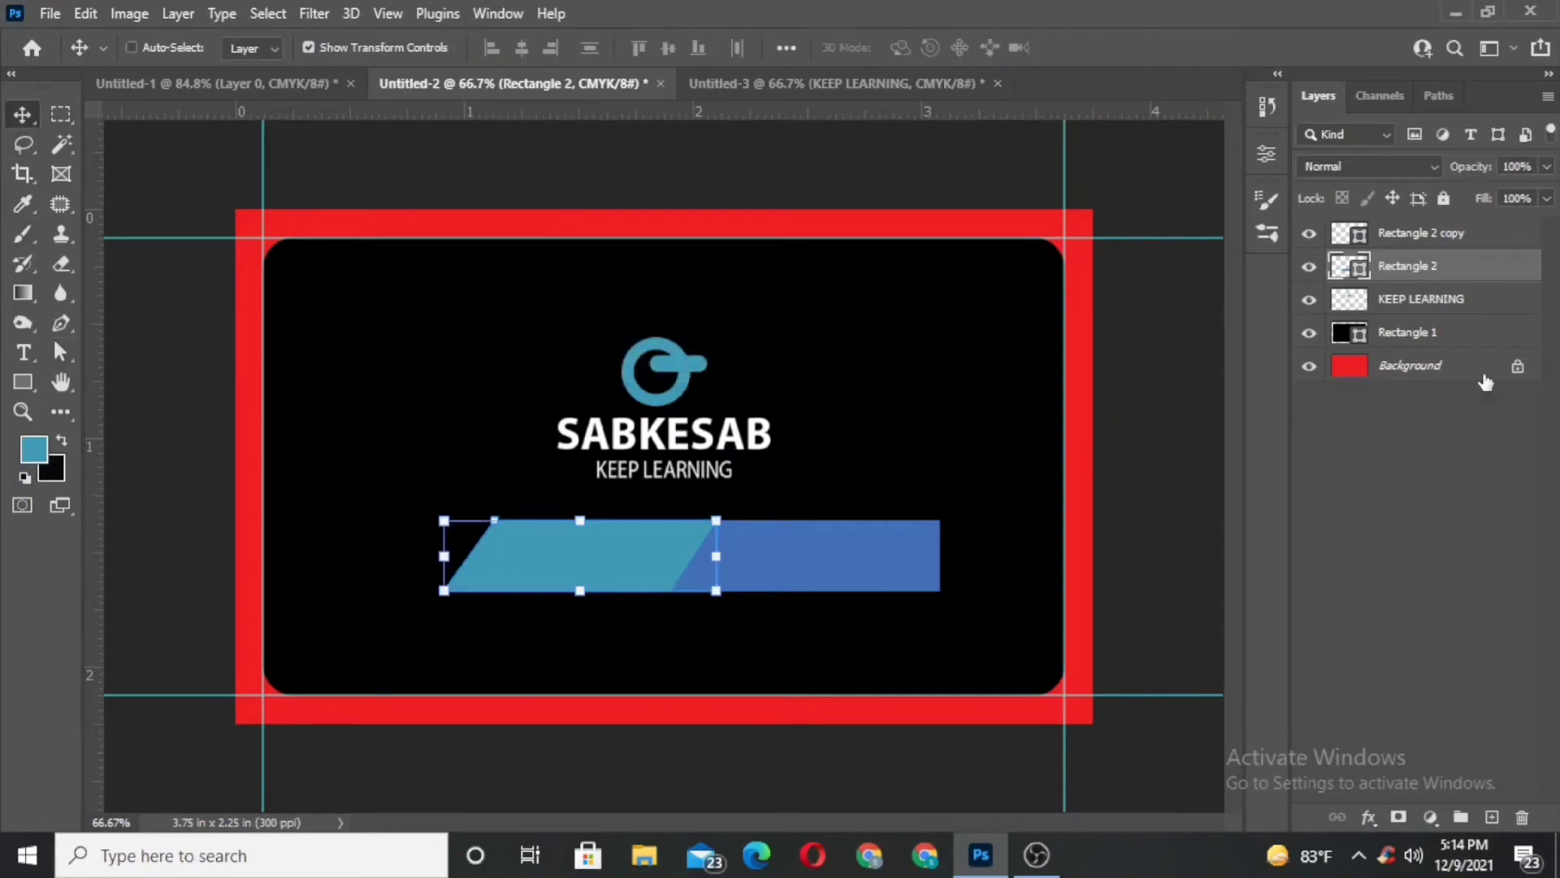
Move the teal and blue rectangles together into the lower-right corner of the black card, against the guides.
{"action": "left_click", "coordinate": [1435, 236], "text": "shift"}
{"action": "left_click_drag", "start_coordinate": [819, 549], "coordinate": [945, 648]}
{"action": "key", "text": "m"}
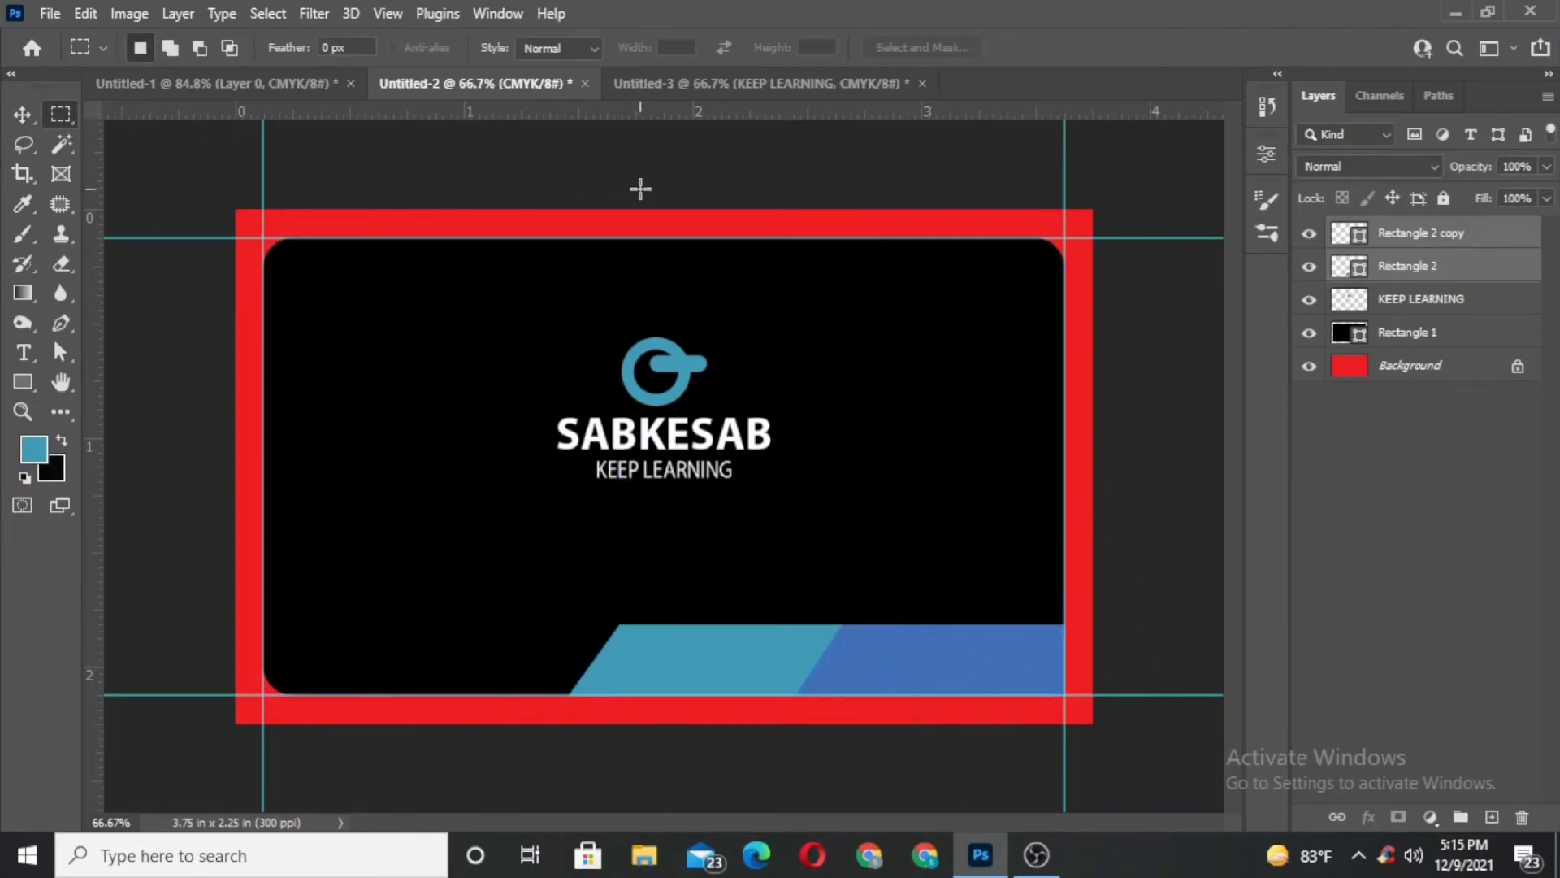
{"action": "left_click", "coordinate": [1408, 266]}
{"action": "left_click", "coordinate": [1420, 234]}
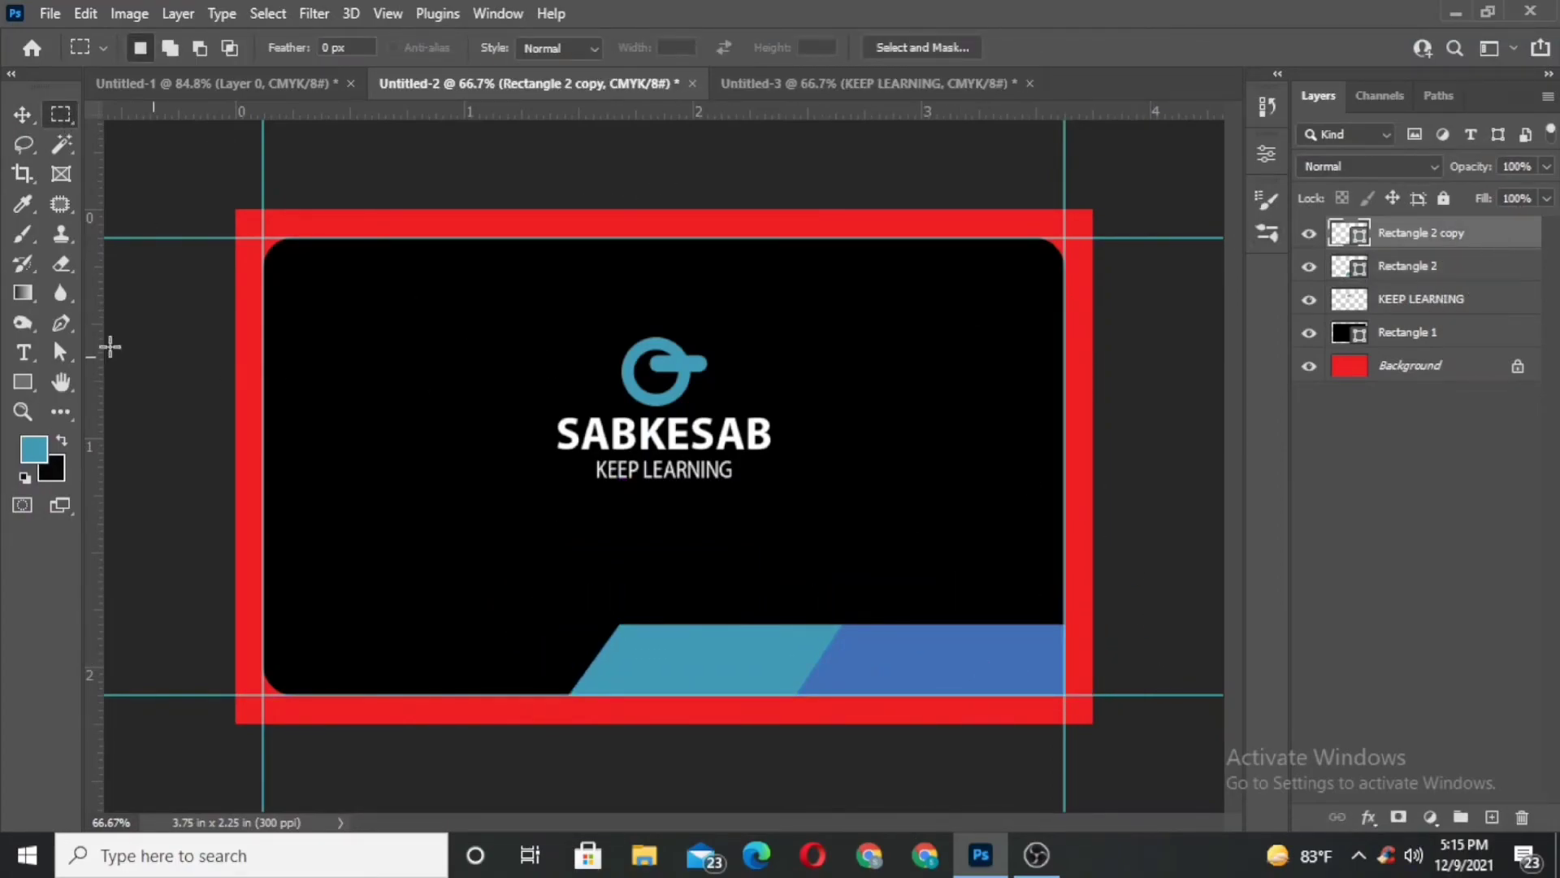
Switch to the Custom Shape tool and choose the ® symbol from the "shape collection #RomanEdits" set.
{"action": "key", "text": "t"}
{"action": "right_click", "coordinate": [23, 382]}
{"action": "left_click", "coordinate": [81, 425]}
{"action": "right_click", "coordinate": [23, 382]}
{"action": "left_click", "coordinate": [77, 471]}
{"action": "right_click", "coordinate": [22, 382]}
{"action": "left_click", "coordinate": [104, 490]}
{"action": "left_click", "coordinate": [904, 47]}
{"action": "scroll", "coordinate": [853, 382], "scroll_direction": "up", "scroll_amount": 10}
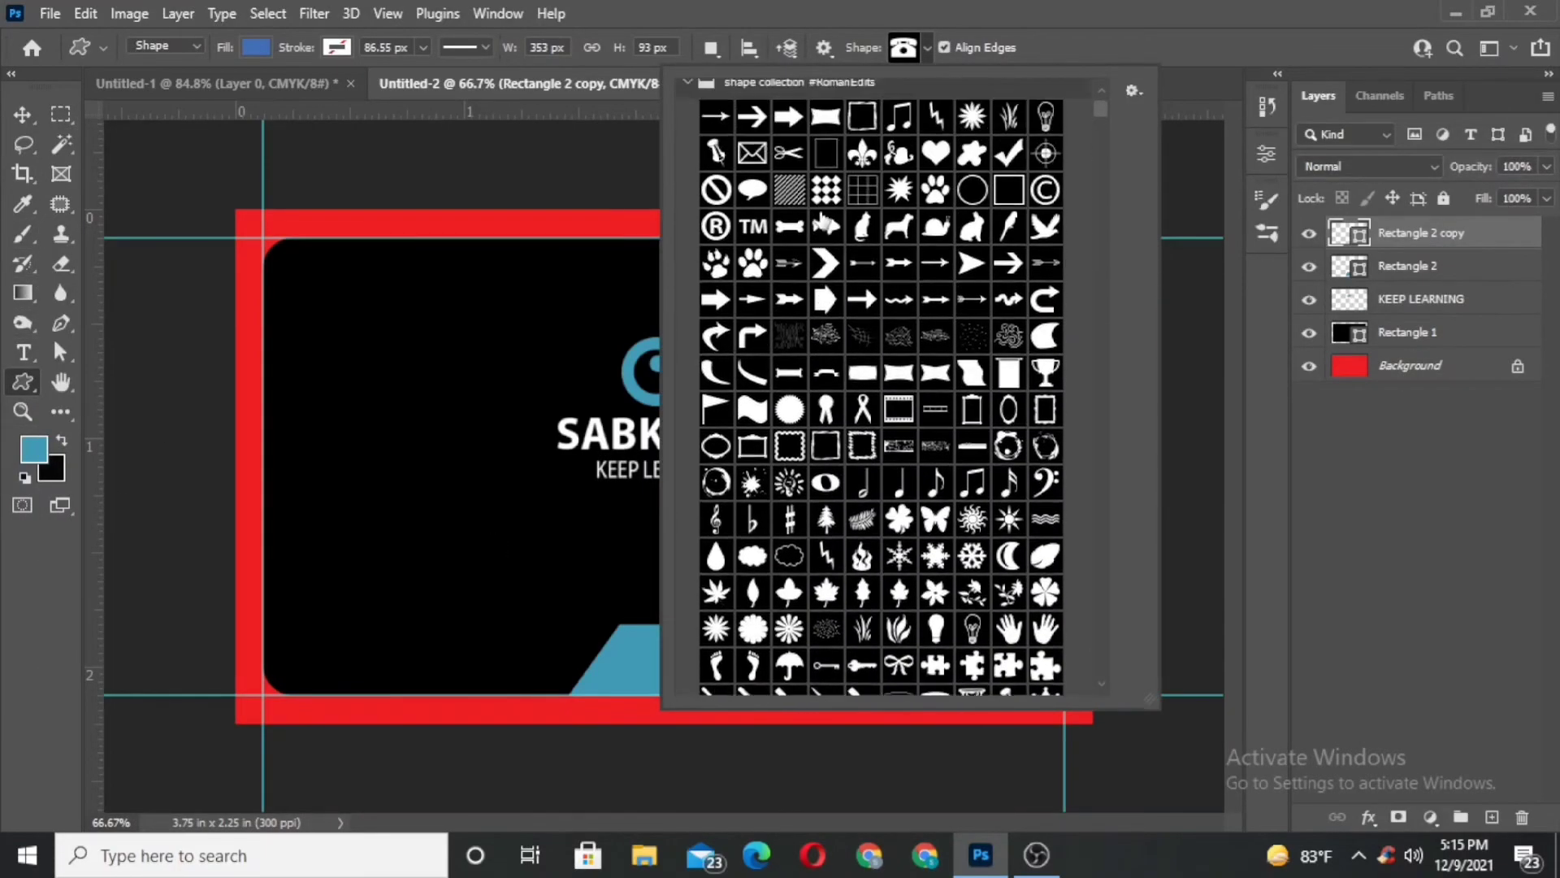
{"action": "left_click", "coordinate": [717, 337]}
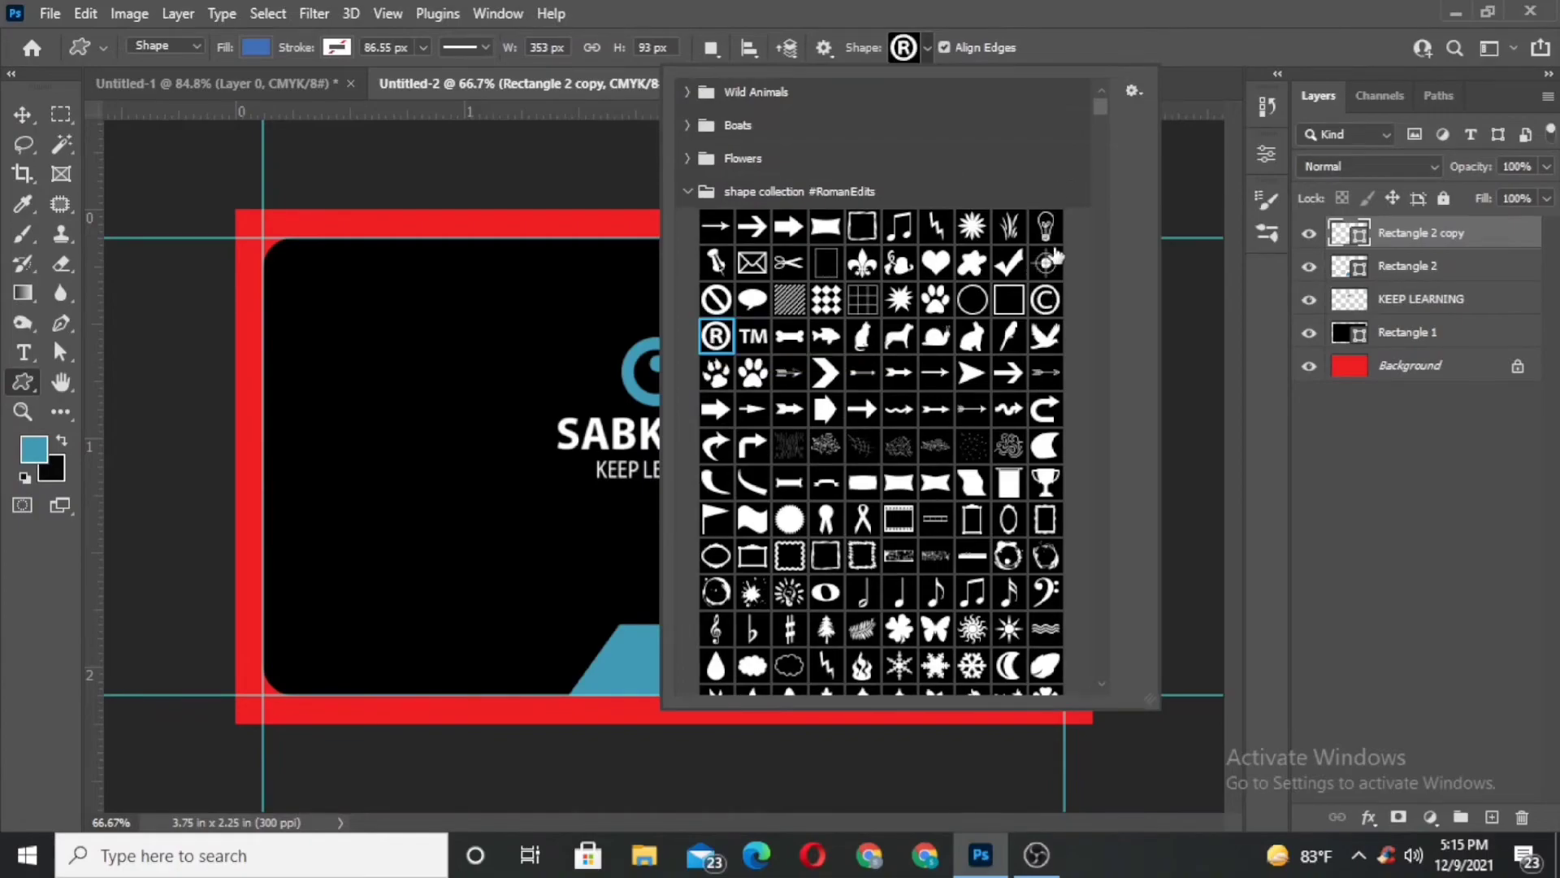
{"action": "left_click", "coordinate": [1116, 6]}
{"action": "left_click_drag", "start_coordinate": [664, 587], "coordinate": [681, 604]}
{"action": "left_click", "coordinate": [1205, 141]}
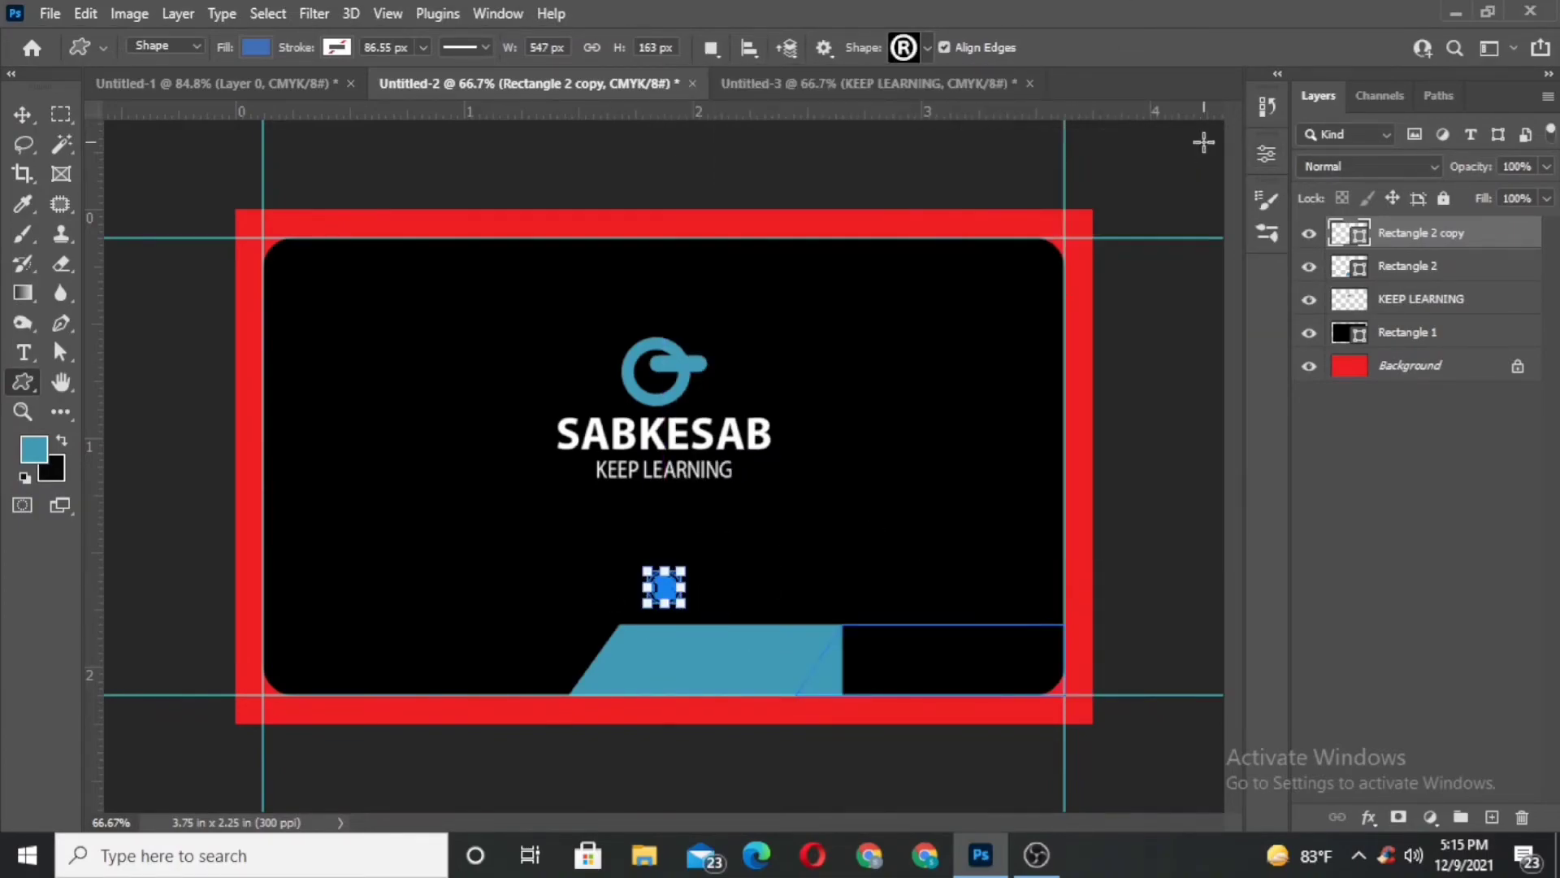
{"action": "left_click", "coordinate": [256, 48]}
{"action": "key", "text": "Escape"}
{"action": "key", "text": "v"}
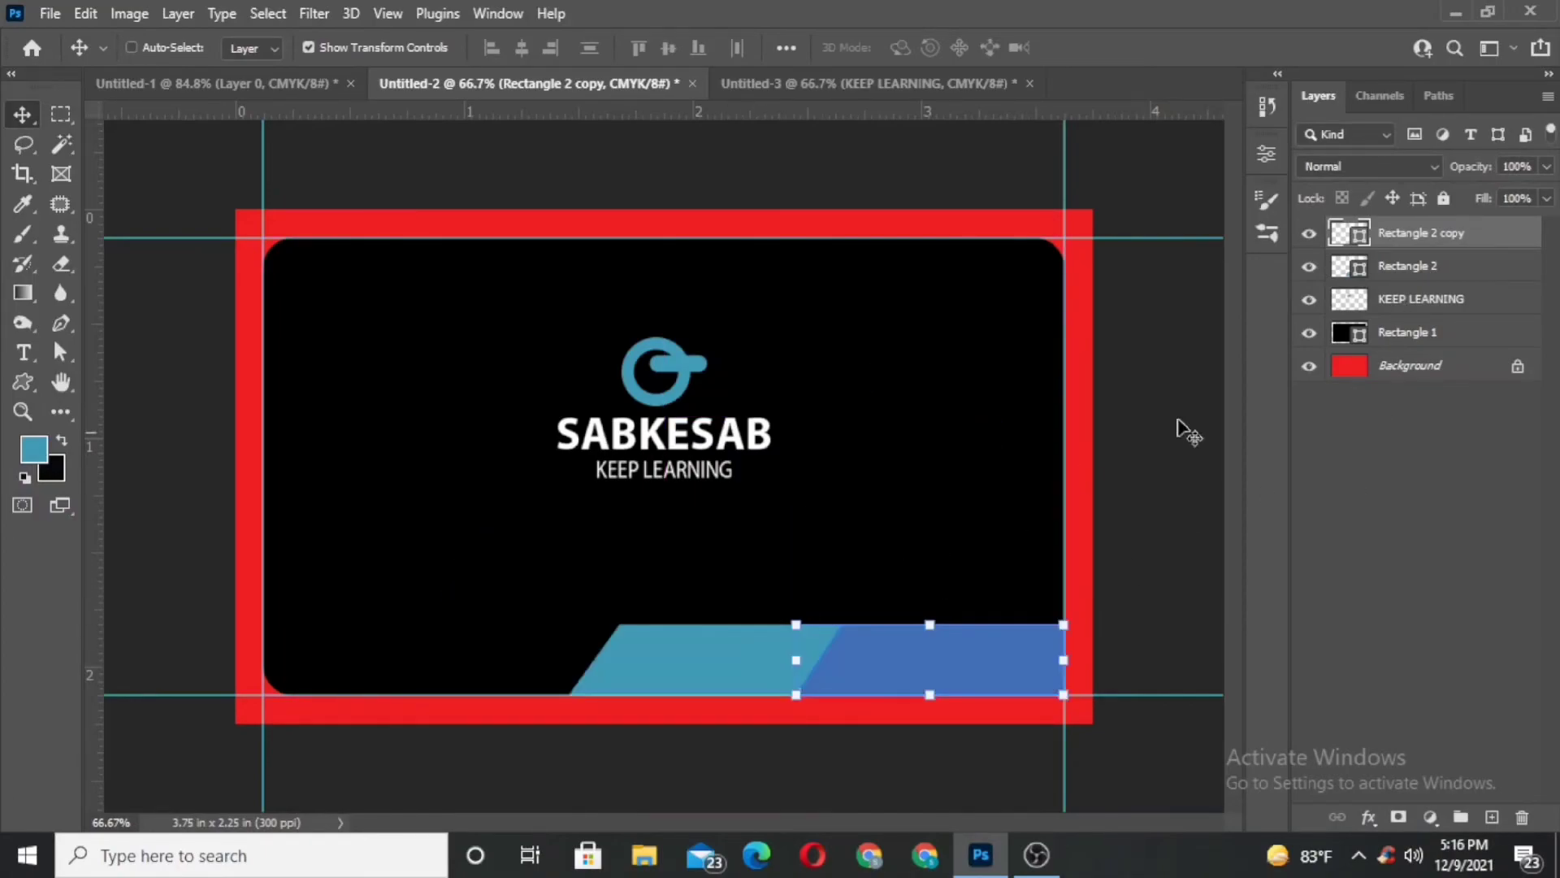
Add a new layer and draw the ® shape about 59 by 58 px below the KEEP LEARNING tagline.
{"action": "key", "text": "ctrl+shift+alt+n"}
{"action": "left_click", "coordinate": [22, 382]}
{"action": "mouse_move", "coordinate": [634, 546]}
{"action": "left_mouse_down"}
{"action": "mouse_move", "coordinate": [704, 599]}
{"action": "mouse_move", "coordinate": [686, 577]}
{"action": "mouse_move", "coordinate": [696, 568]}
{"action": "left_mouse_up"}
{"action": "key", "text": "ctrl+z"}
Color the ® symbol white using its stroke and fill settings.
{"action": "left_click", "coordinate": [338, 47]}
{"action": "left_click", "coordinate": [192, 169]}
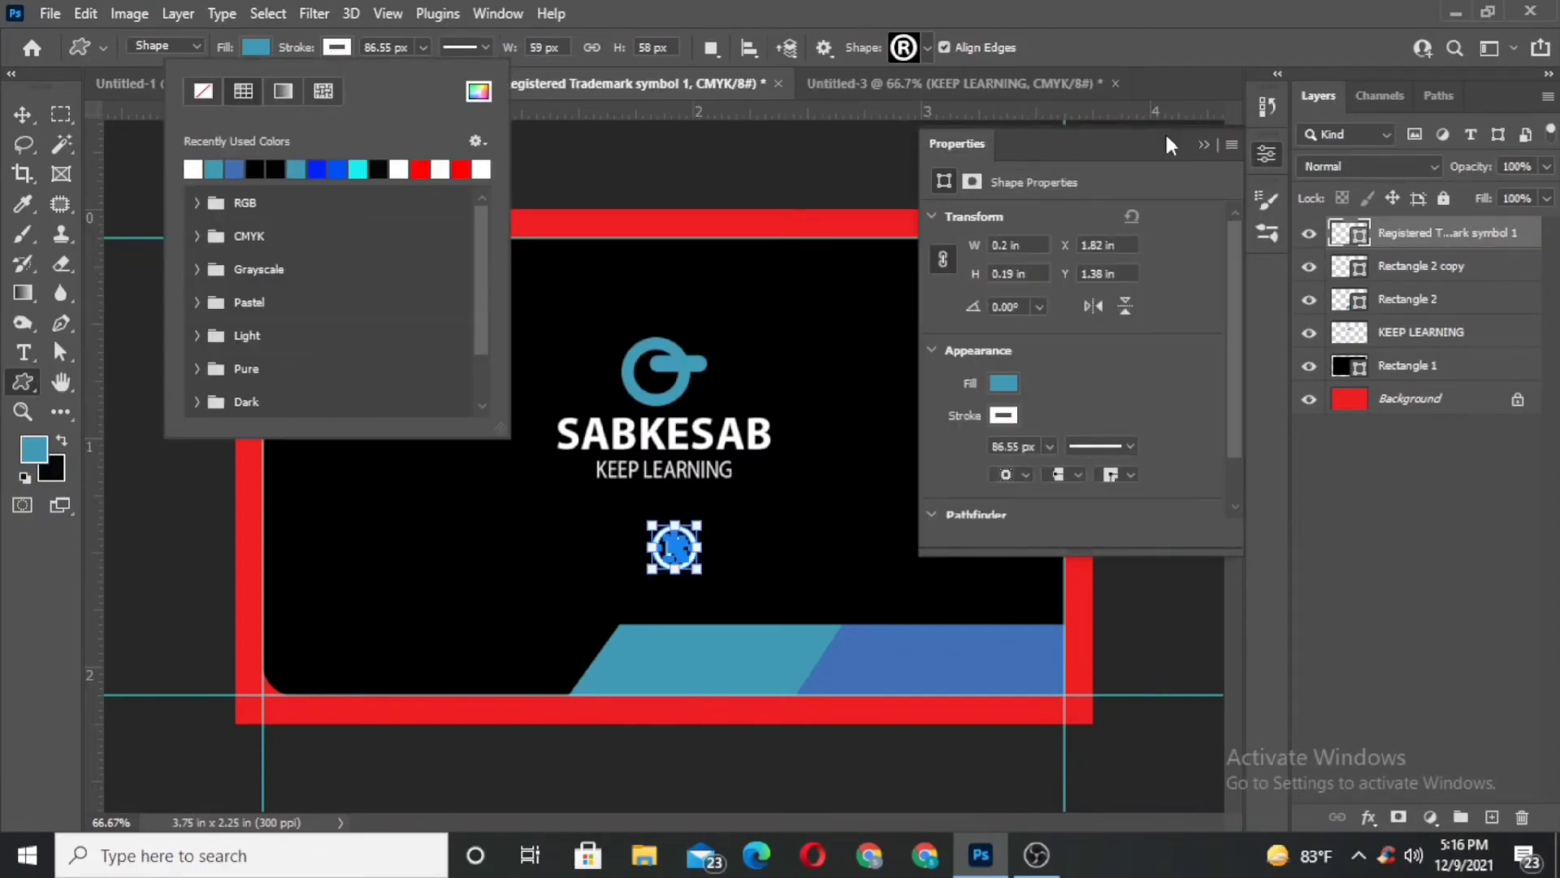
{"action": "left_click", "coordinate": [1205, 143]}
{"action": "left_click", "coordinate": [256, 47]}
{"action": "left_click", "coordinate": [113, 170]}
{"action": "left_click", "coordinate": [674, 239]}
Move the ® symbol down toward the teal bar and scale it proportionally to 76.97%.
{"action": "key", "text": "v"}
{"action": "left_click_drag", "start_coordinate": [638, 544], "coordinate": [696, 582]}
{"action": "key", "text": "ctrl+t"}
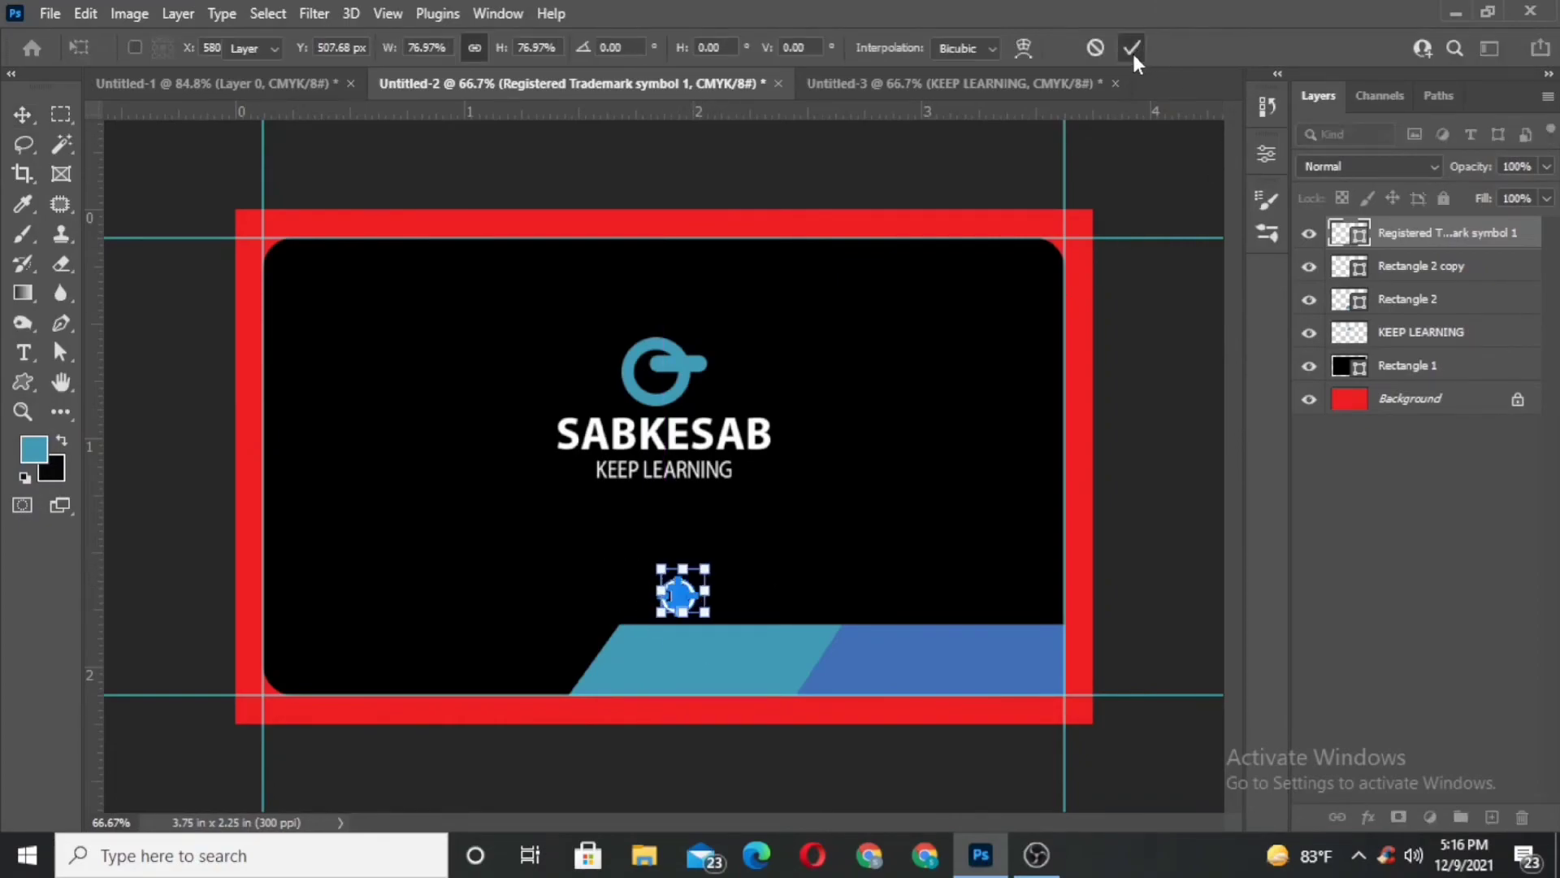
{"action": "left_click", "coordinate": [1132, 47]}
Nudge the ® symbol further down and shrink it slightly so it sits just above the teal bar.
{"action": "key", "text": "Down"}
{"action": "key", "text": "Down"}
{"action": "key", "text": "Down"}
{"action": "key", "text": "Down"}
{"action": "key", "text": "Down"}
{"action": "key", "text": "Down"}
{"action": "left_click_drag", "start_coordinate": [695, 586], "coordinate": [689, 592]}
{"action": "left_click", "coordinate": [1132, 47]}
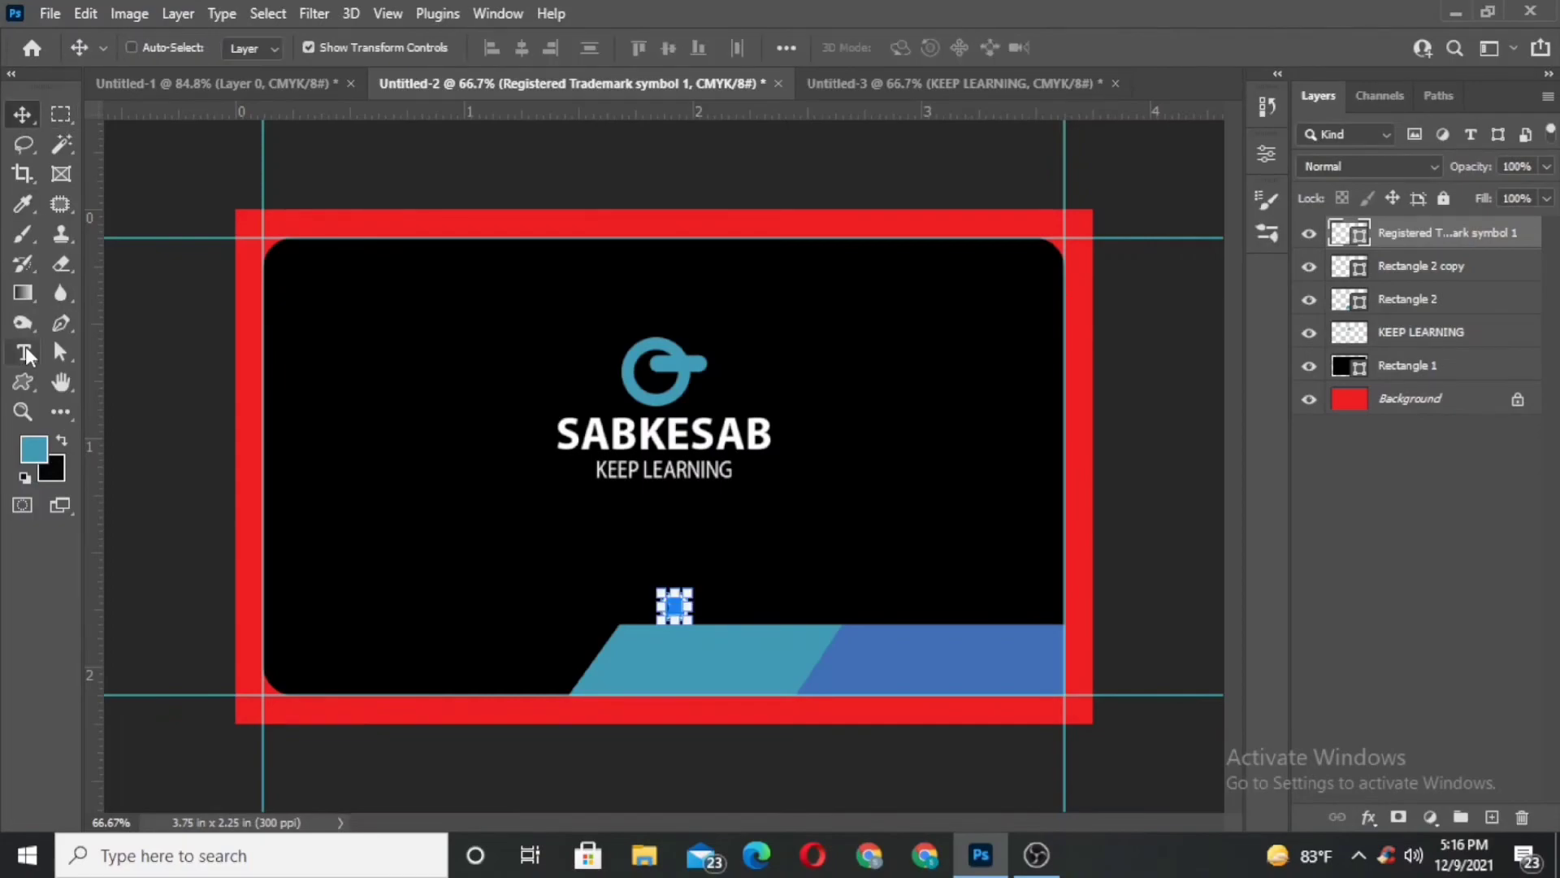
{"action": "key", "text": "t"}
{"action": "left_click", "coordinate": [722, 605]}
{"action": "type", "text": "www.upwork"}
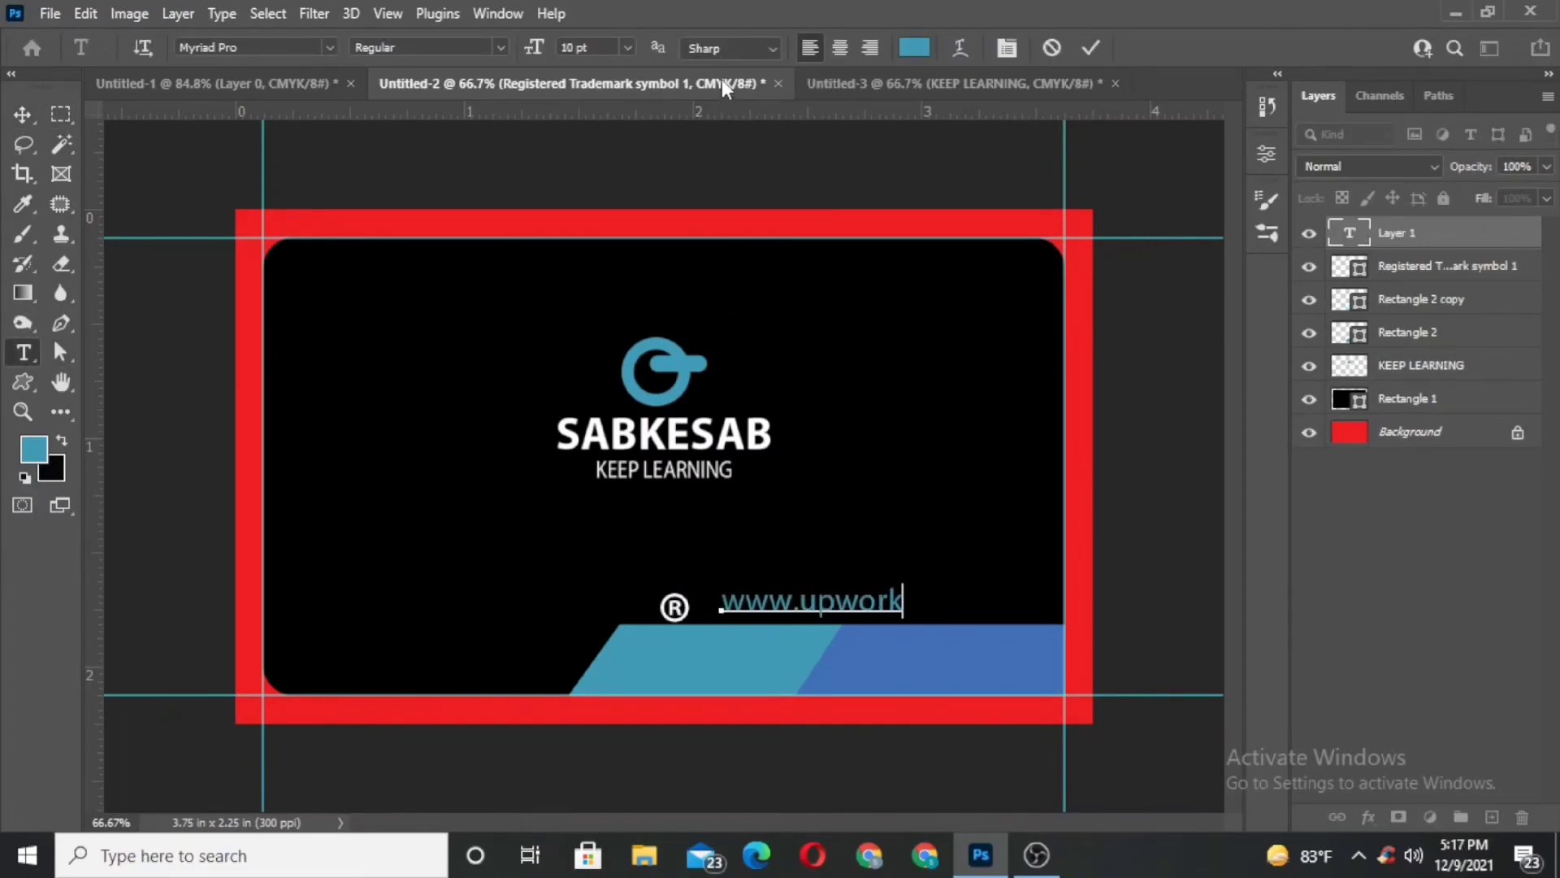
{"action": "key", "text": "ctrl+a"}
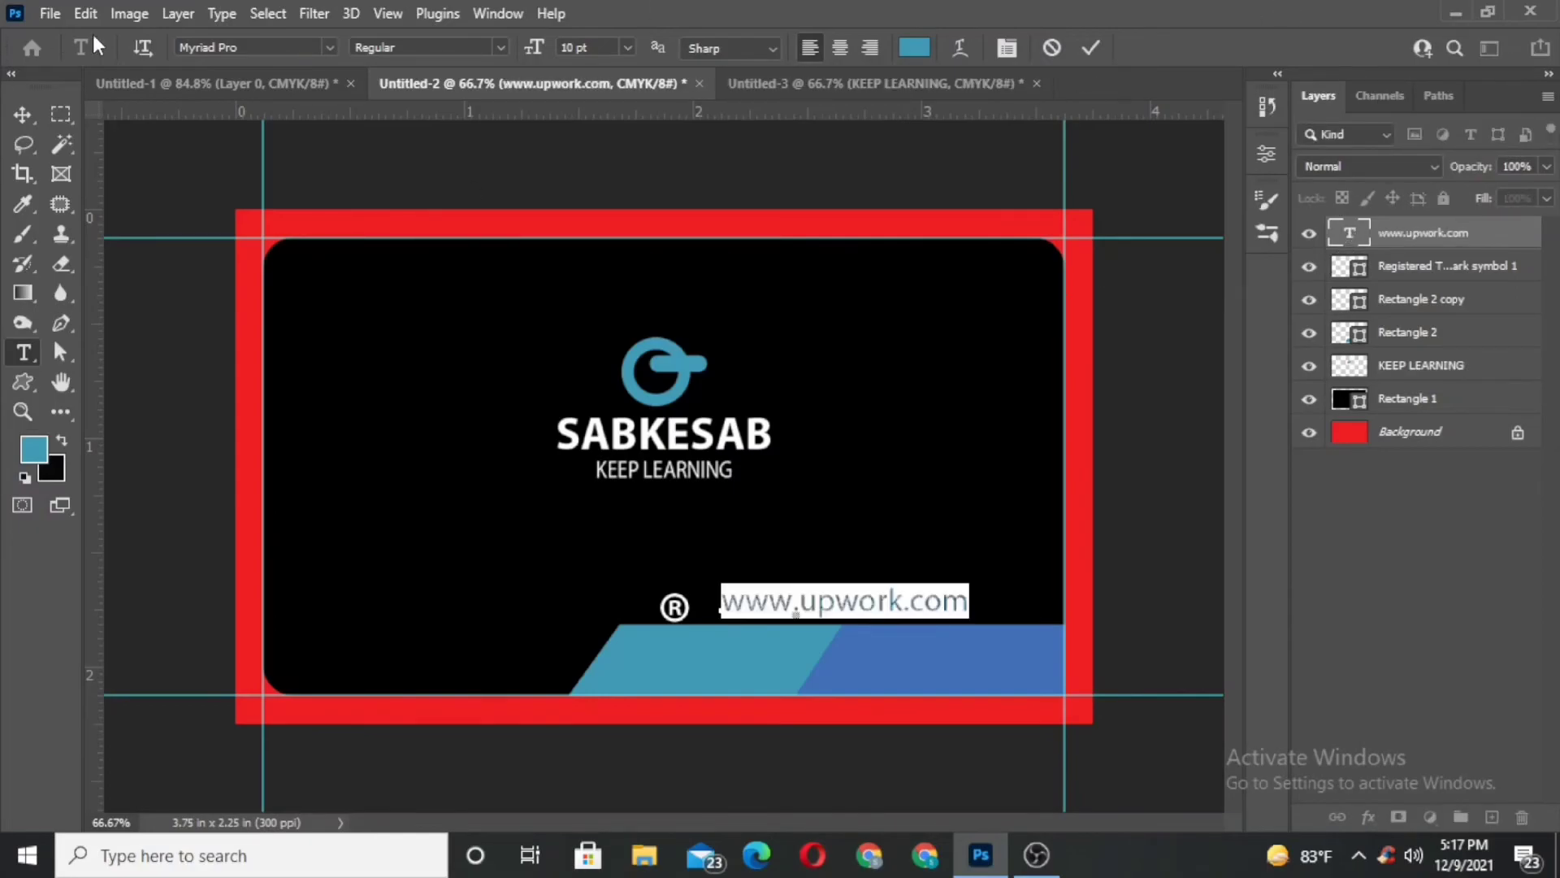
{"action": "left_click", "coordinate": [915, 47]}
{"action": "left_click_drag", "start_coordinate": [978, 479], "coordinate": [749, 300]}
{"action": "left_click", "coordinate": [1311, 294]}
{"action": "key", "text": "ctrl+Return"}
{"action": "key", "text": "v"}
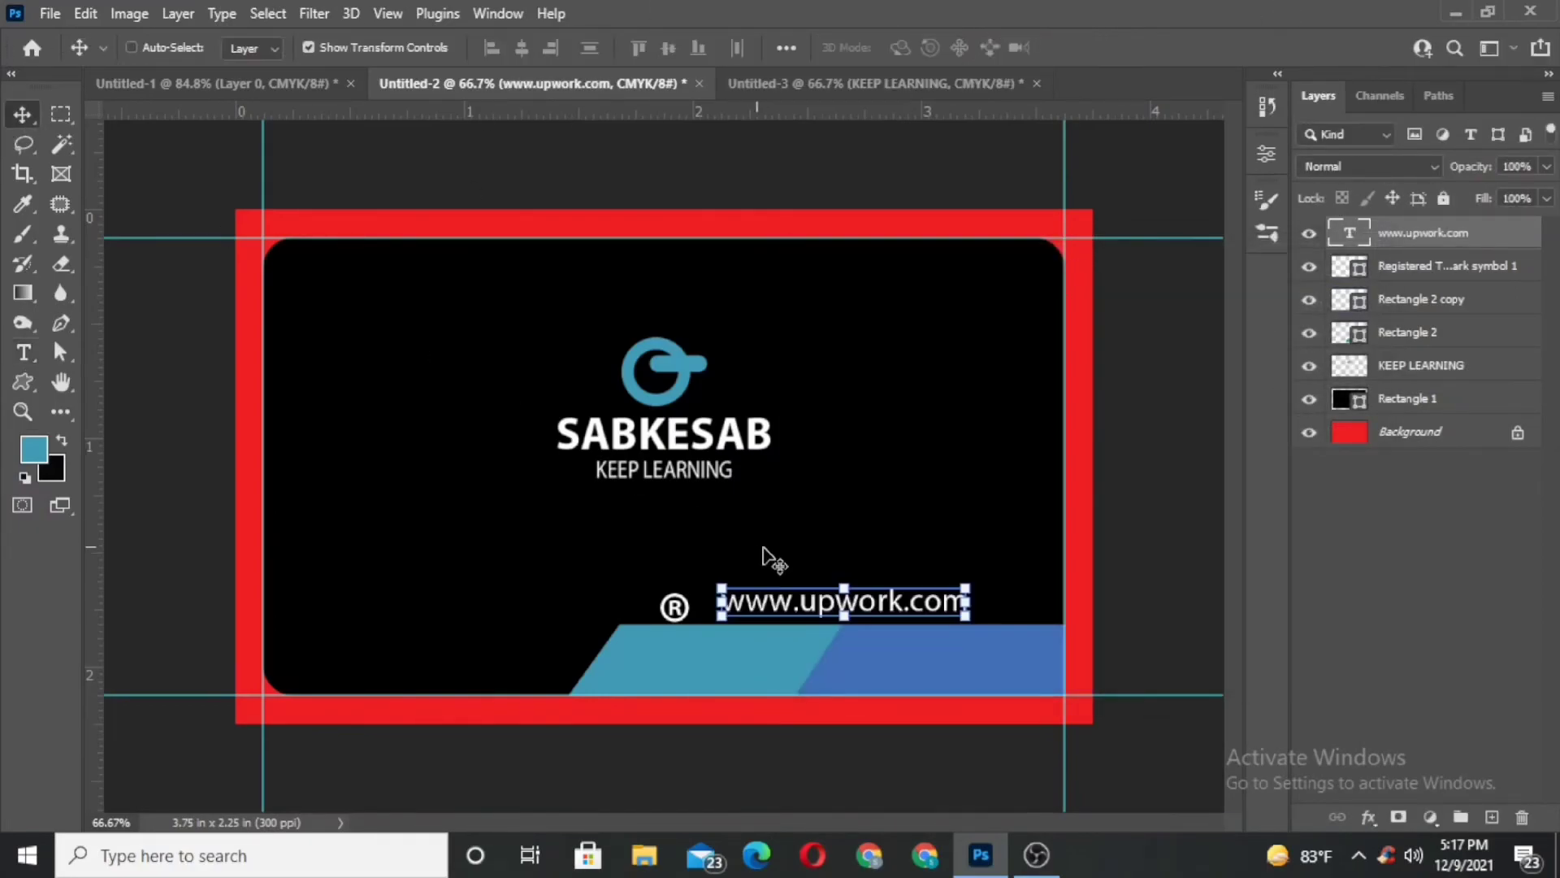